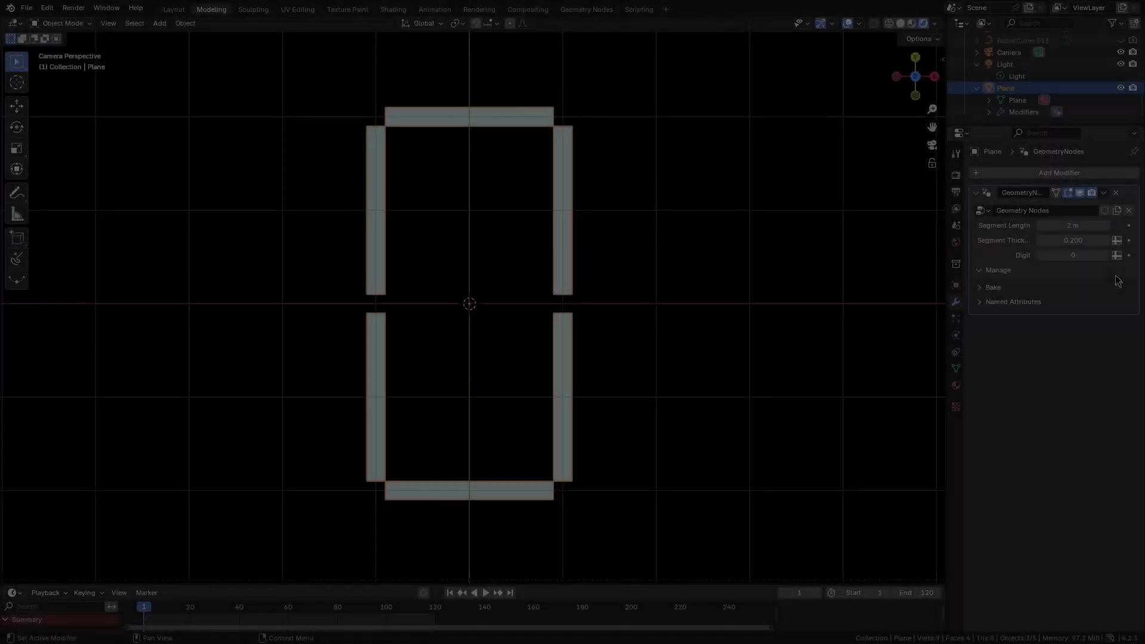
# Step the modifier's Digit value up from 0 to 9 to preview each numeral on the seven-segment display
pyautogui.click(1108, 254)
pyautogui.click(1108, 254)
pyautogui.click(1108, 254)
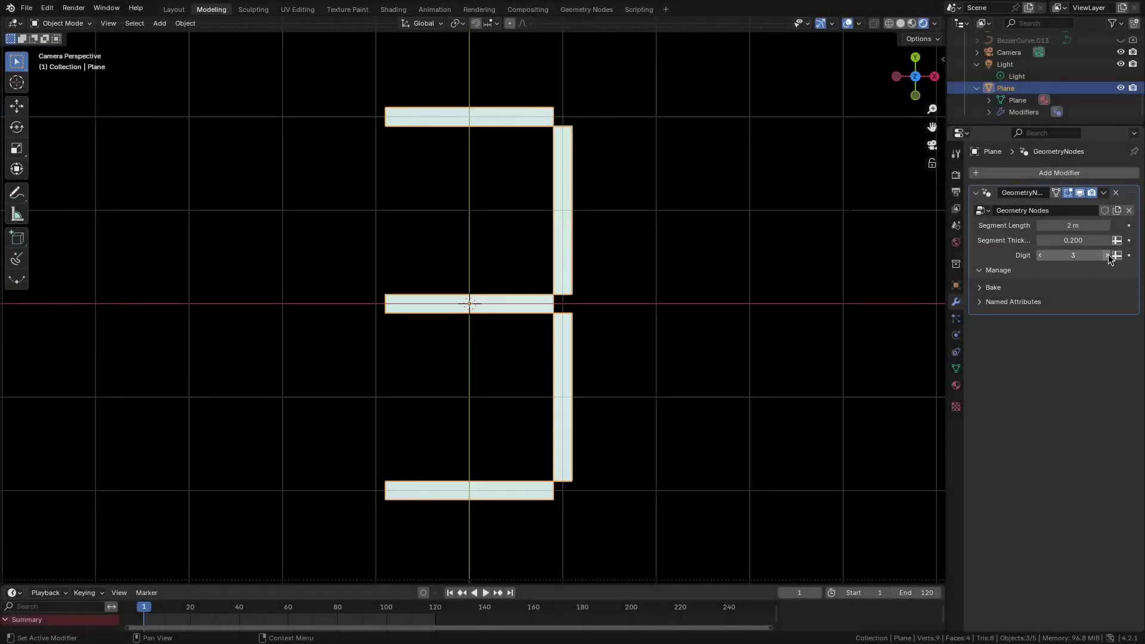
pyautogui.click(1108, 254)
pyautogui.click(1108, 254)
pyautogui.click(1108, 254)
pyautogui.click(1108, 254)
pyautogui.click(1108, 255)
pyautogui.click(1108, 254)
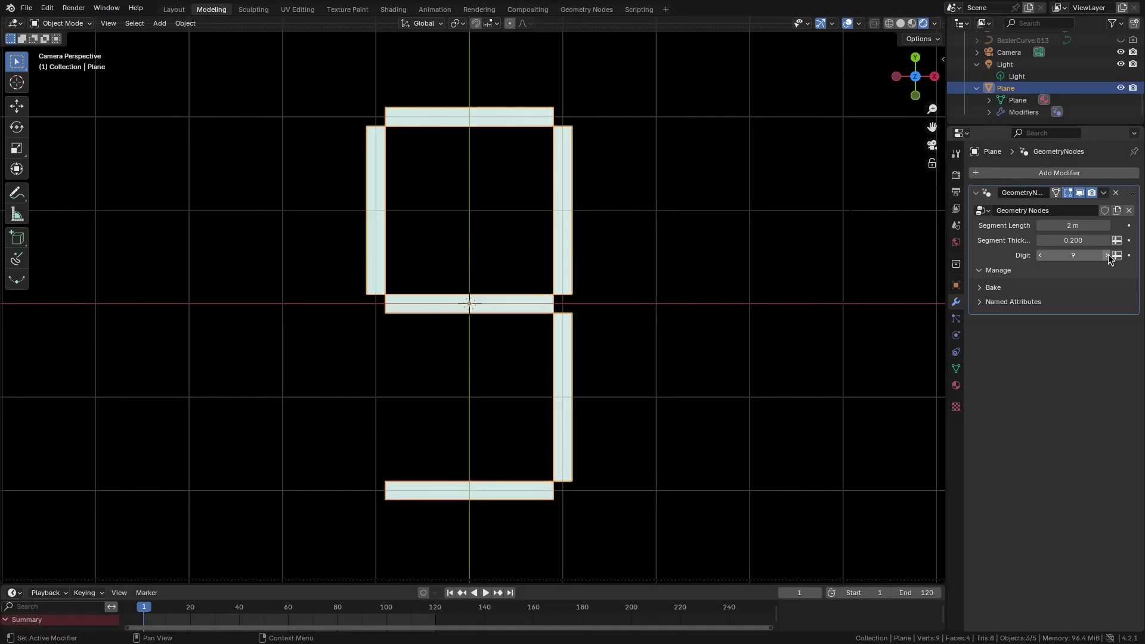
pyautogui.click(1085, 256)
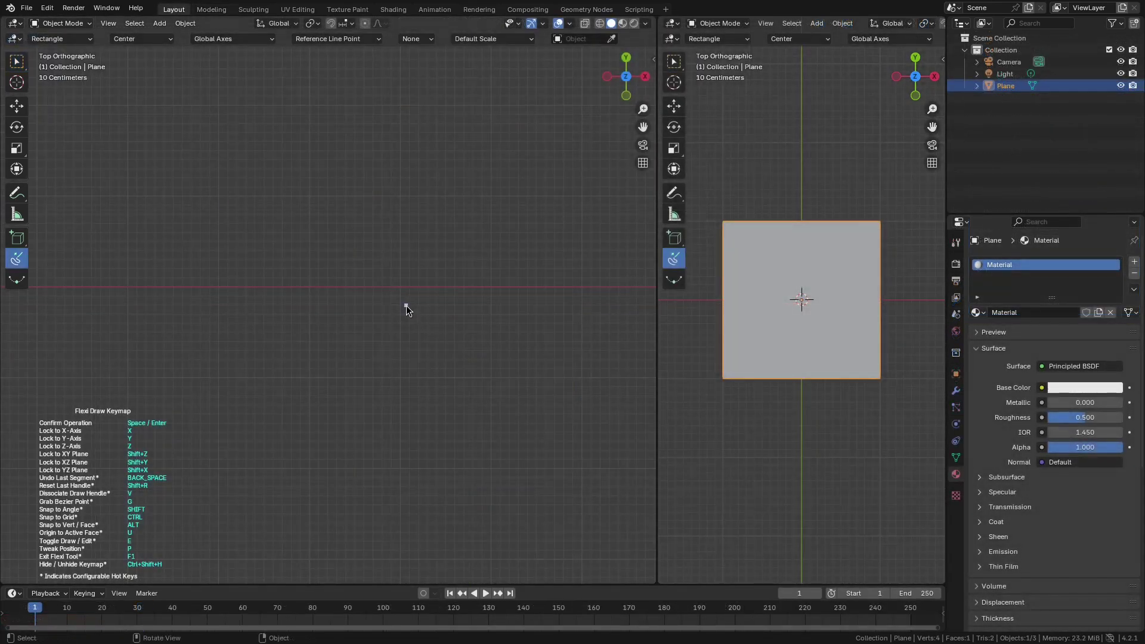
# Draw a tall guide rectangle centred on the origin and seven thin segment rectangles along its sides and across its middle
pyautogui.moveTo(403, 291); pyautogui.dragTo(490, 465)
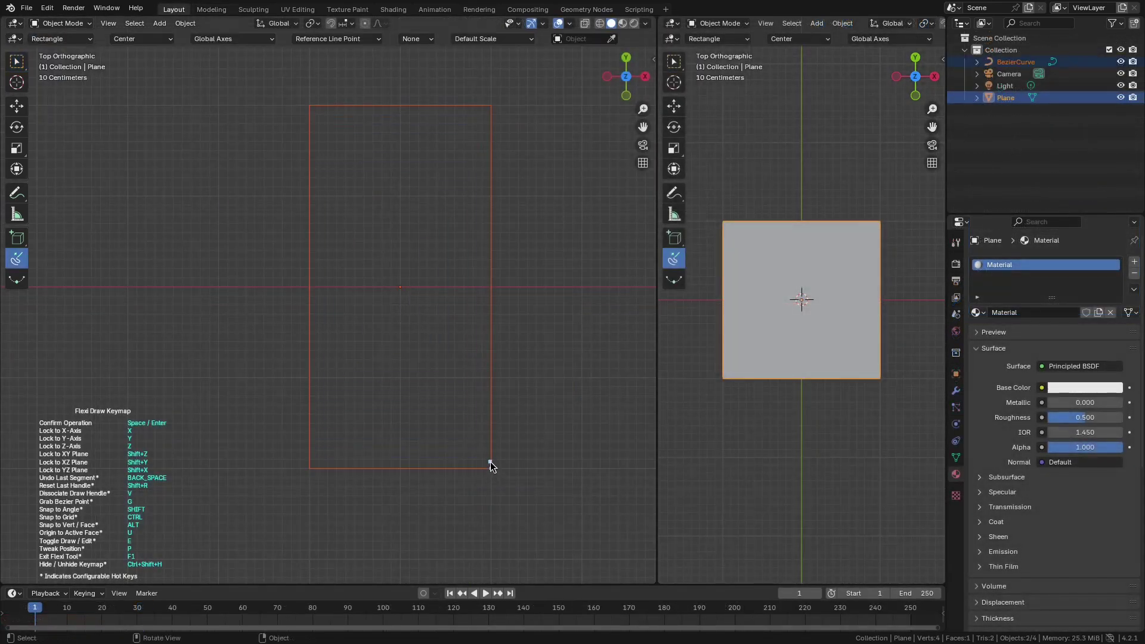
pyautogui.moveTo(490, 196); pyautogui.dragTo(500, 277)
pyautogui.moveTo(494, 378)
pyautogui.mouseDown()
pyautogui.moveTo(492, 464)
pyautogui.moveTo(501, 461)
pyautogui.mouseUp()
pyautogui.moveTo(312, 379); pyautogui.dragTo(320, 461)
pyautogui.moveTo(311, 197); pyautogui.dragTo(320, 277)
pyautogui.moveTo(400, 106); pyautogui.dragTo(482, 115)
pyautogui.moveTo(400, 286); pyautogui.dragTo(500, 296)
pyautogui.moveTo(399, 469); pyautogui.dragTo(482, 478)
# Delete the tall guide rectangle, leaving only the segment rectangles
pyautogui.press('w')
pyautogui.click(495, 467)
pyautogui.press('Delete')
# Switch Flexi Draw to Ellipse / Circle and draw small 0.1-radius circles at the centres of the upper vertical segments
pyautogui.press('a')
pyautogui.click(16, 258)
pyautogui.click(61, 38)
pyautogui.click(74, 95)
pyautogui.moveTo(309, 197); pyautogui.dragTo(305, 199)
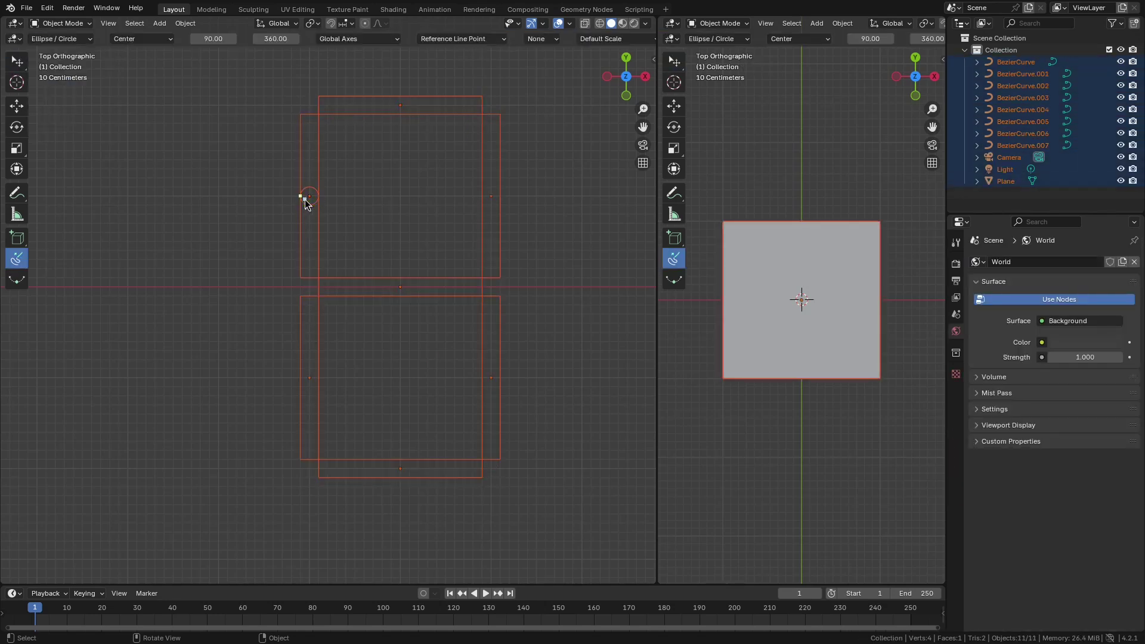
pyautogui.click(491, 197)
pyautogui.press('.')
pyautogui.press('1')
pyautogui.press('Tab')
pyautogui.press('.')
pyautogui.press('1')
pyautogui.press('Return')
# Draw 0.1-radius circles at the centres of the two lower vertical segments
pyautogui.click(490, 378)
pyautogui.press('.')
pyautogui.press('1')
pyautogui.press('Tab')
pyautogui.press('.')
pyautogui.press('1')
pyautogui.press('Return')
pyautogui.click(310, 378)
pyautogui.press('.')
pyautogui.press('1')
pyautogui.press('Tab')
pyautogui.press('.')
pyautogui.press('1')
pyautogui.press('Return')
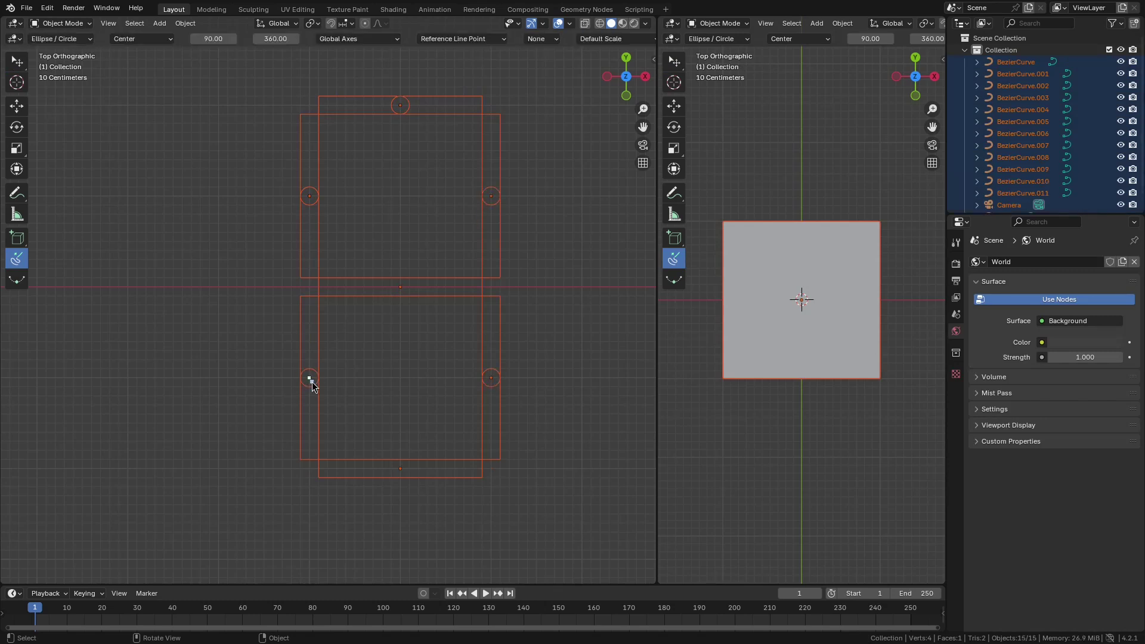
# Draw 0.1-radius circles at the centres of the bottom and middle horizontal segments
pyautogui.click(399, 469)
pyautogui.press('.')
pyautogui.press('1')
pyautogui.press('Tab')
pyautogui.press('.')
pyautogui.press('1')
pyautogui.press('Return')
pyautogui.click(400, 287)
pyautogui.press('.')
pyautogui.press('1')
pyautogui.press('Tab')
pyautogui.press('.')
pyautogui.press('1')
pyautogui.press('Return')
# Select all seven segment-centre circles and make them filled 2D curves with Fill Mode Both
pyautogui.press('w')
pyautogui.click(407, 295)
pyautogui.keyDown('shift'); pyautogui.click(496, 204); pyautogui.keyUp('shift')
pyautogui.keyDown('shift'); pyautogui.click(401, 113); pyautogui.keyUp('shift')
pyautogui.keyDown('shift'); pyautogui.click(313, 202); pyautogui.keyUp('shift')
pyautogui.keyDown('shift'); pyautogui.click(313, 382); pyautogui.keyUp('shift')
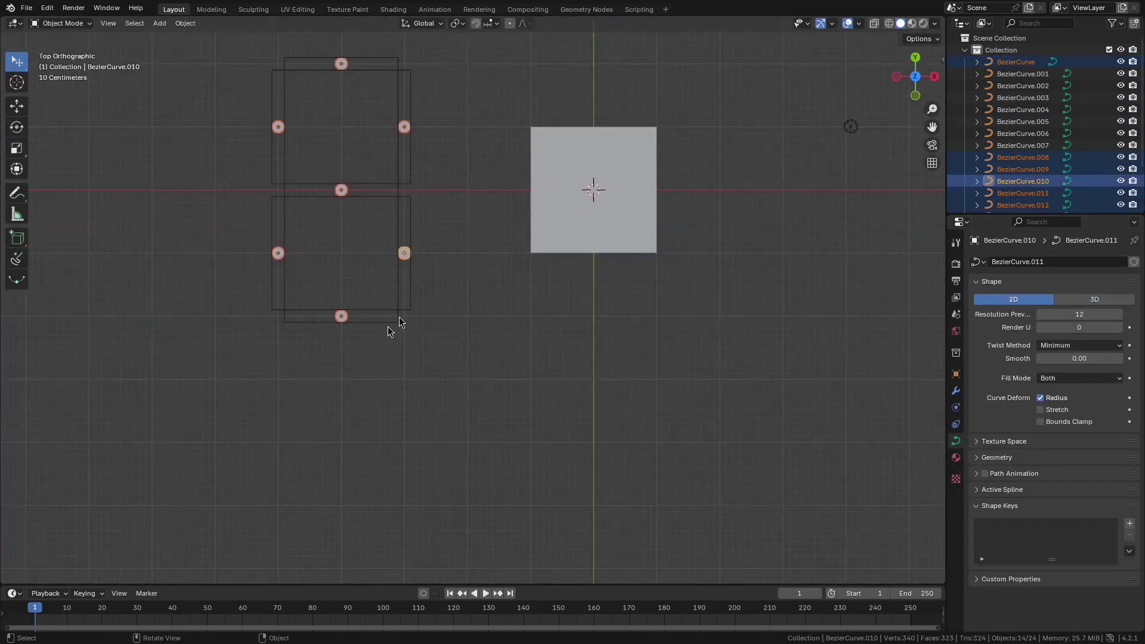
# Split the 3D viewport horizontally into two areas and select the square plane
pyautogui.moveTo(3, 576); pyautogui.dragTo(32, 263)
pyautogui.keyDown('shift'); pyautogui.moveTo(538, 148); pyautogui.dragTo(529, 256, button='middle'); pyautogui.keyUp('shift')
pyautogui.scroll(-2, 556, 212)
pyautogui.click(555, 177)
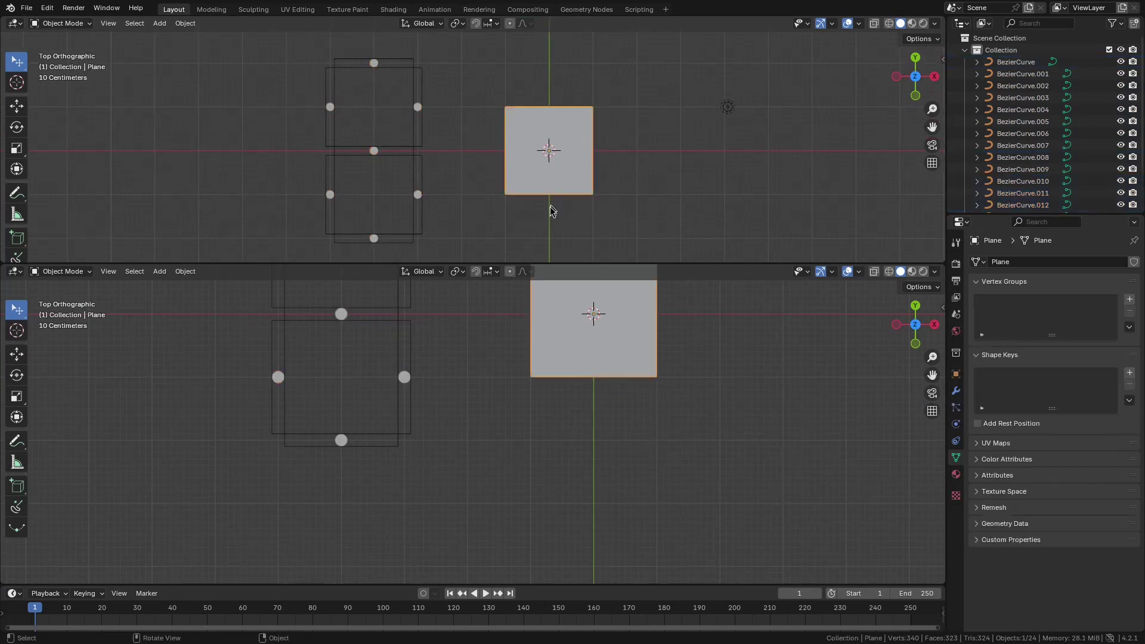
# Turn the lower area into a Geometry Node Editor and create a new node tree for the plane
pyautogui.click(13, 271)
pyautogui.click(48, 362)
pyautogui.click(452, 271)
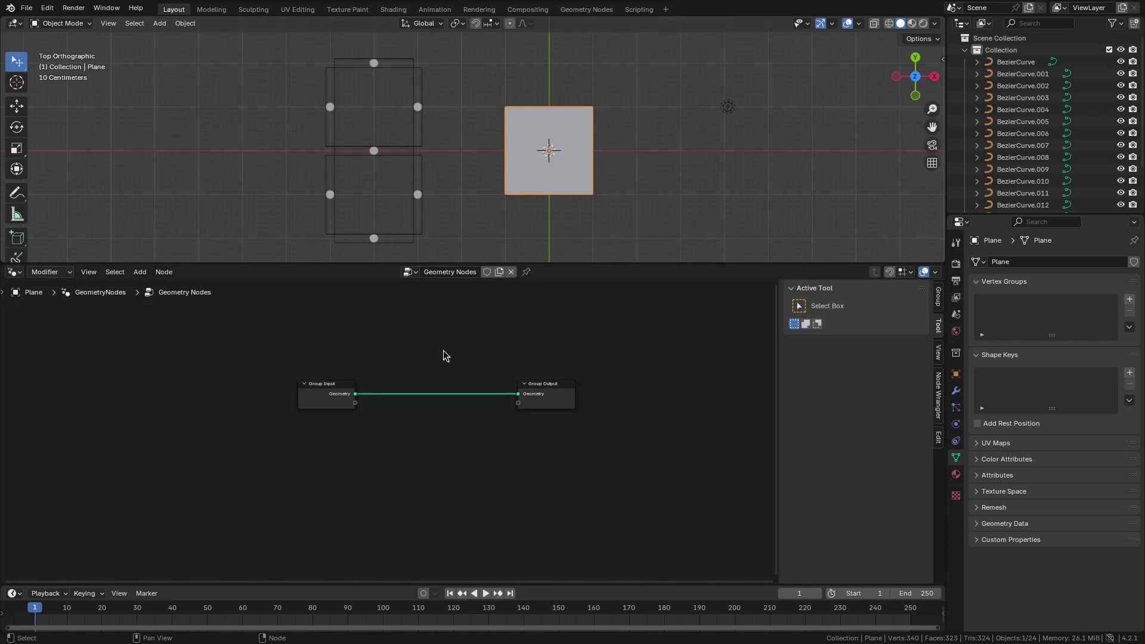
# Add a Grid node and feed its mesh through a Mesh to Points node into the Group Output
pyautogui.hotkey('shift', 'a')
pyautogui.write('grid')
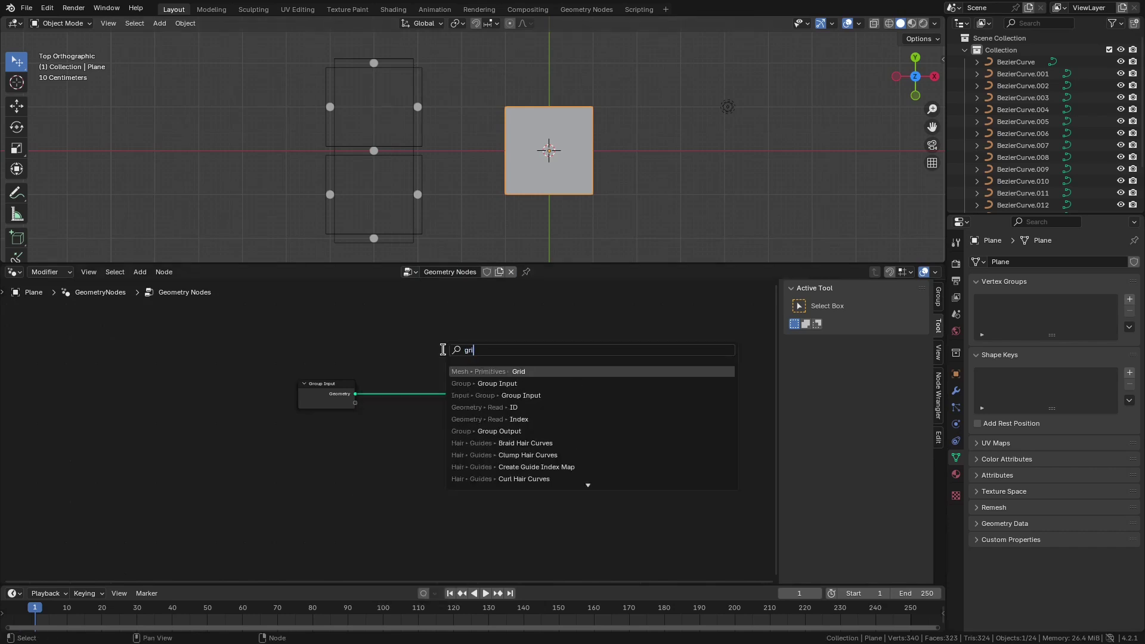
pyautogui.press('Return')
pyautogui.click(398, 312)
pyautogui.moveTo(455, 327); pyautogui.dragTo(479, 327)
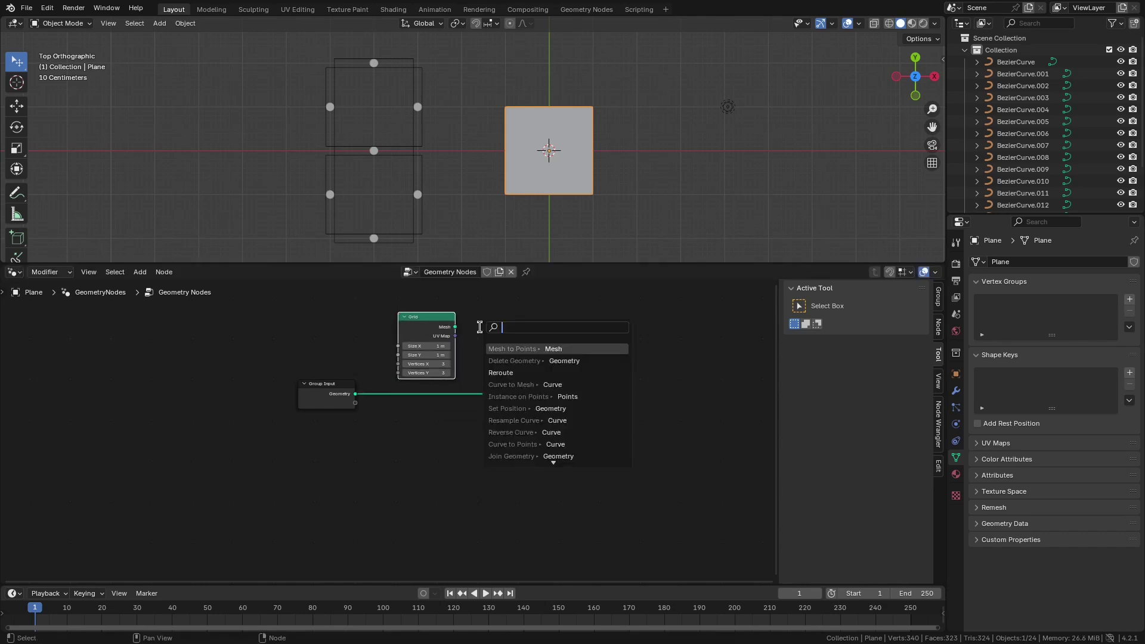
pyautogui.write('mesh to po')
pyautogui.press('Return')
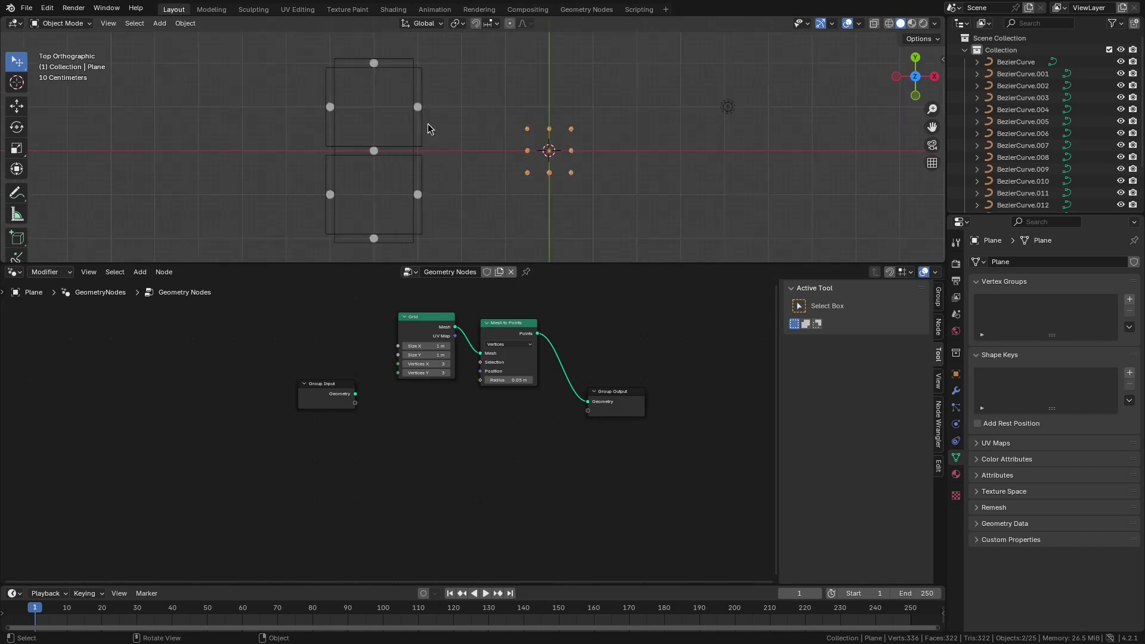
# Expose the Grid's Size X as a group input and rename the socket Segment Length
pyautogui.moveTo(357, 401); pyautogui.dragTo(390, 350)
pyautogui.scroll(1, 343, 398)
pyautogui.click(938, 297)
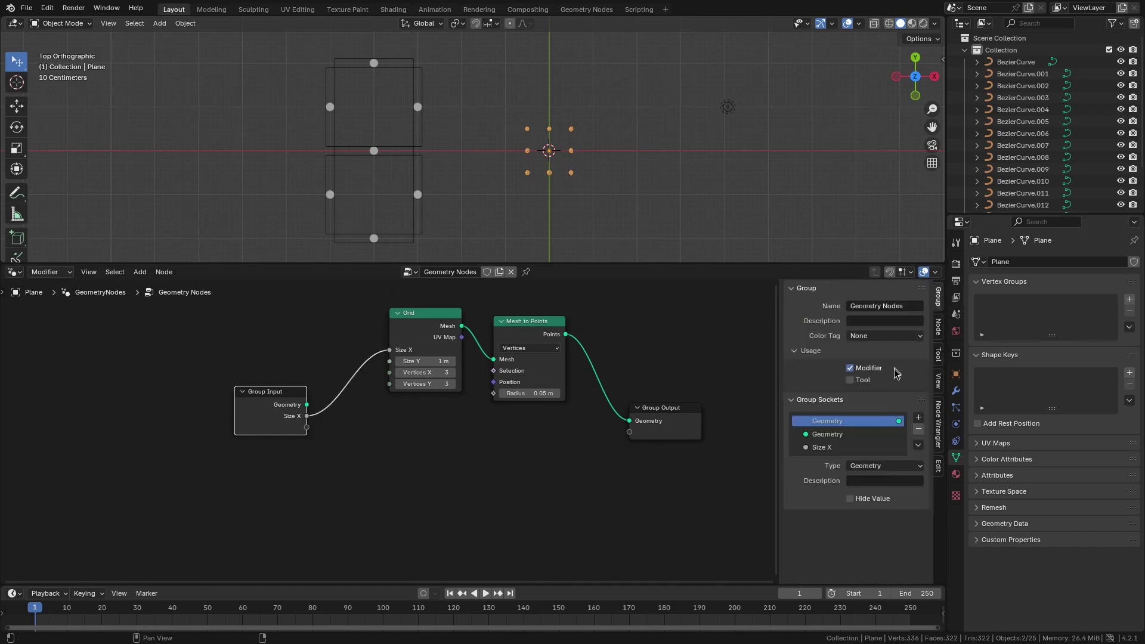
pyautogui.click(826, 447)
pyautogui.doubleClick(830, 448)
pyautogui.write('S')
pyautogui.hotkey('ctrl', 'a')
pyautogui.write('Segment Length')
pyautogui.press('Return')
# Multiply Segment Length by 2 with a math node and link the result to the Grid's Size Y
pyautogui.moveTo(241, 399); pyautogui.dragTo(307, 416)
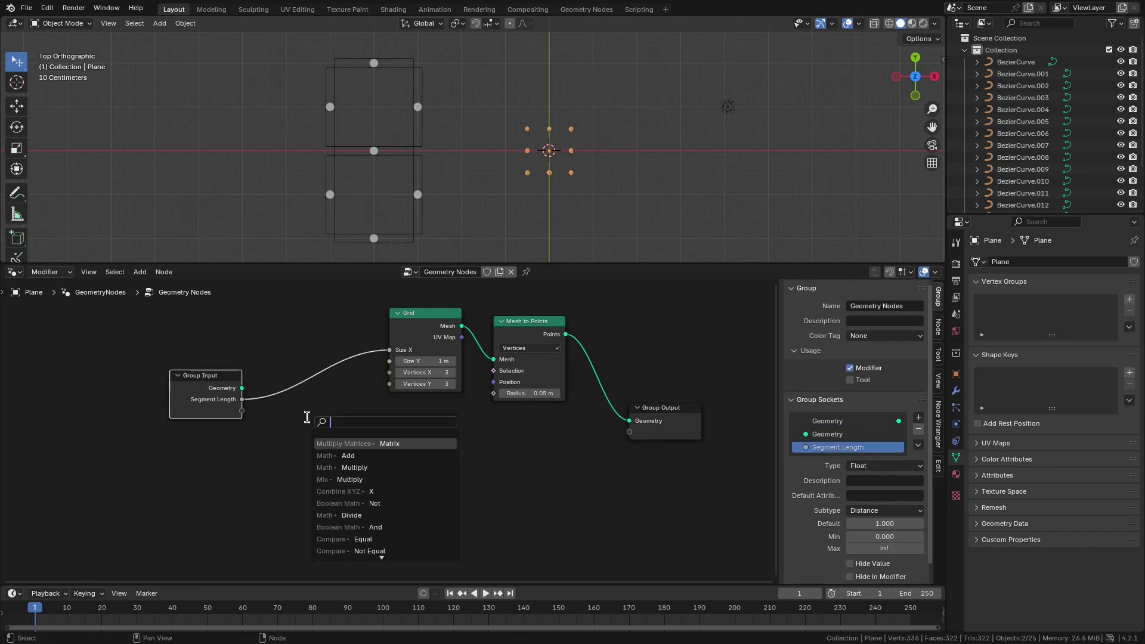
pyautogui.write('mult')
pyautogui.press('Return')
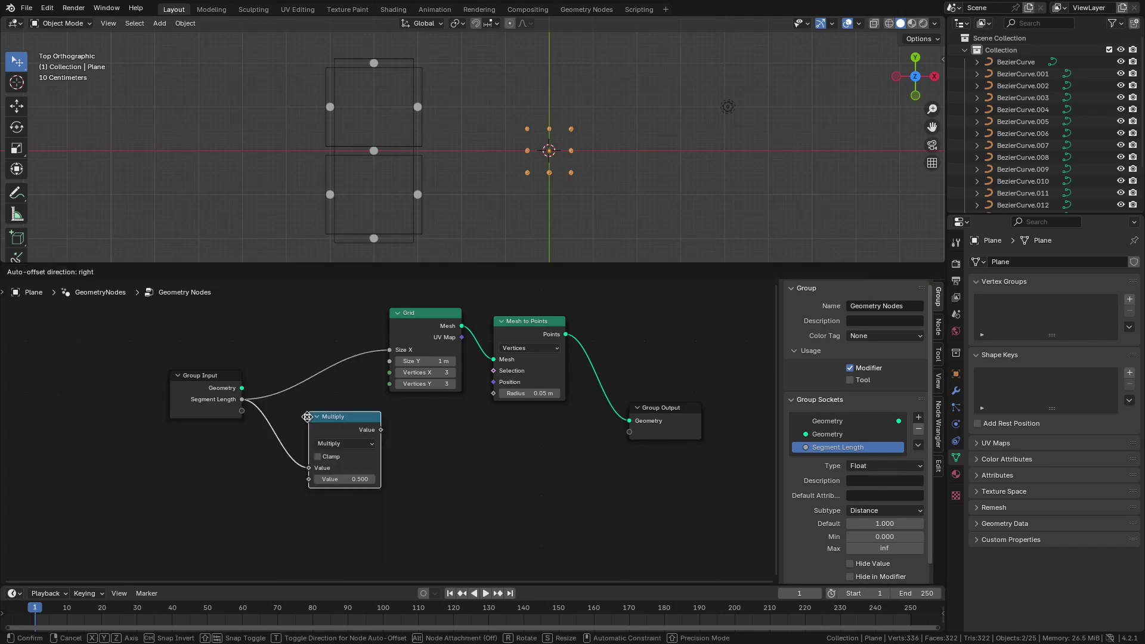
pyautogui.click(286, 405)
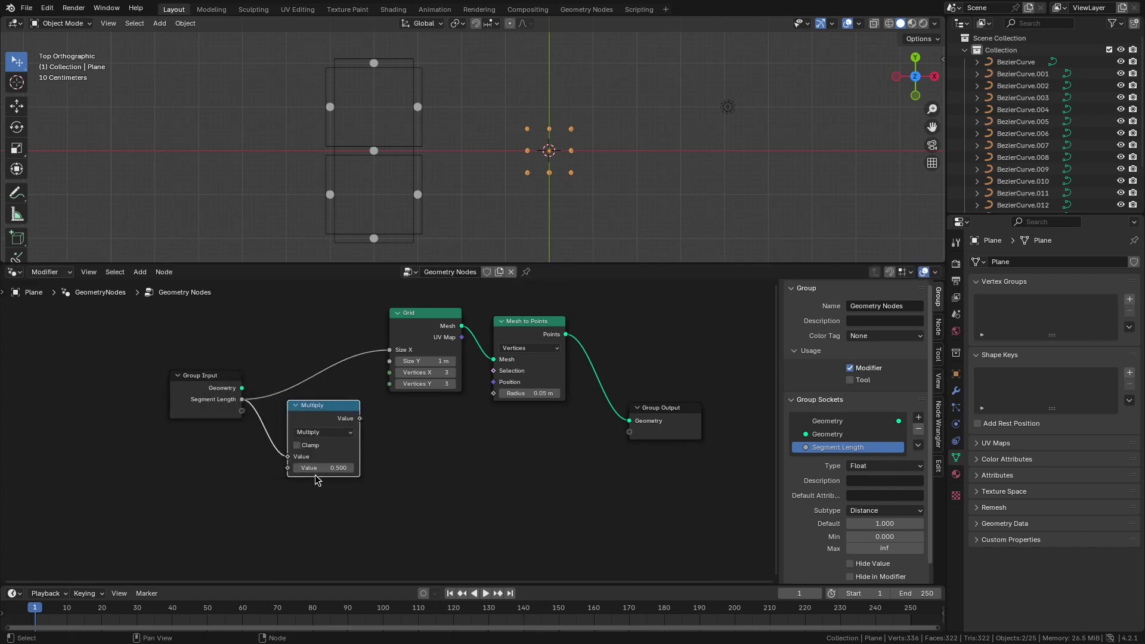
pyautogui.click(323, 467)
pyautogui.write('2')
pyautogui.press('Return')
pyautogui.moveTo(360, 418); pyautogui.dragTo(389, 361)
pyautogui.moveTo(206, 375); pyautogui.dragTo(142, 357)
pyautogui.moveTo(323, 406); pyautogui.dragTo(264, 380)
# Set the modifier's Segment Length to 2 m
pyautogui.click(956, 391)
pyautogui.click(1064, 314)
pyautogui.write('2')
pyautogui.press('Return')
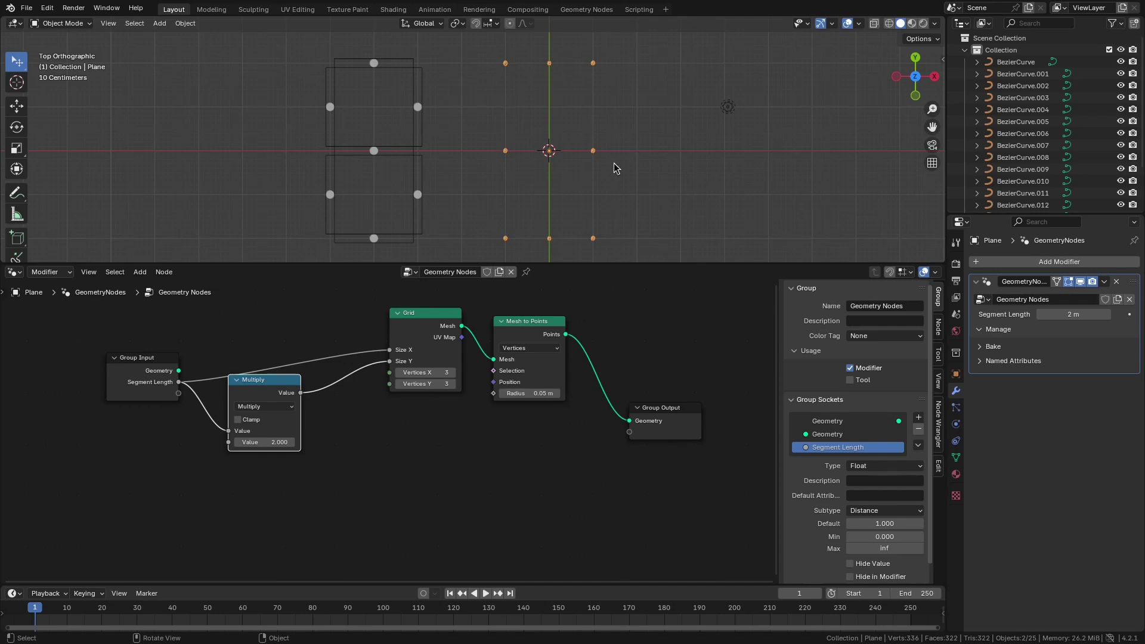
# Annotate the grid points with crosses on the two middle side points and arrows from the four corner points toward the centre line
pyautogui.hotkey('shift', 'space')
pyautogui.press('d')
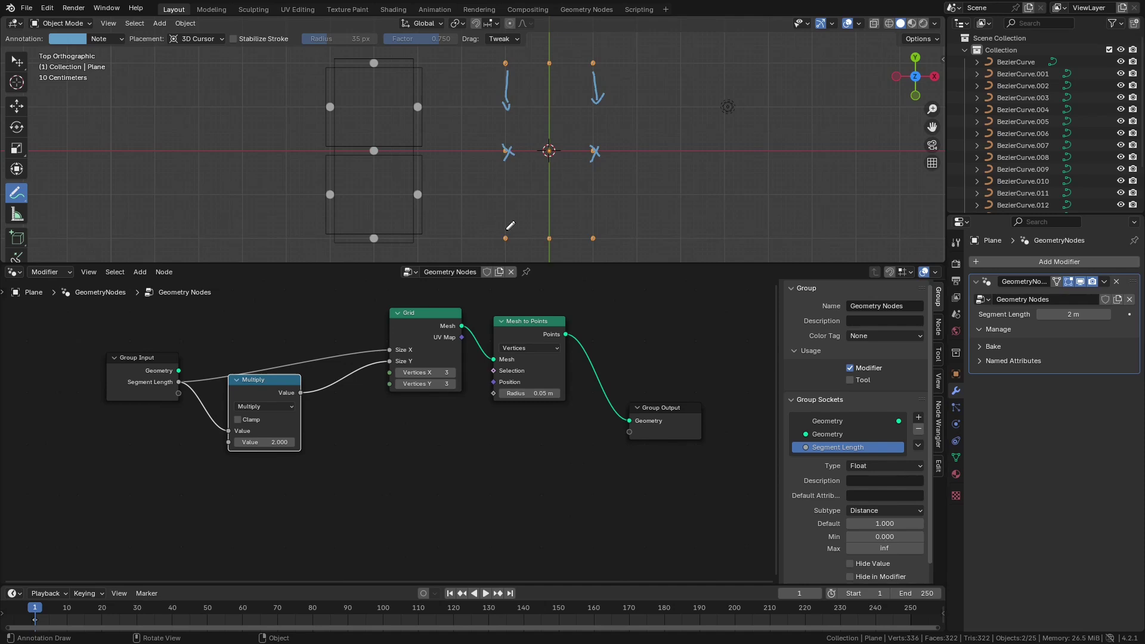
pyautogui.moveTo(593, 232); pyautogui.dragTo(591, 196)
# Add a Position node and connect it to a Separate XYZ node
pyautogui.hotkey('shift', 'a')
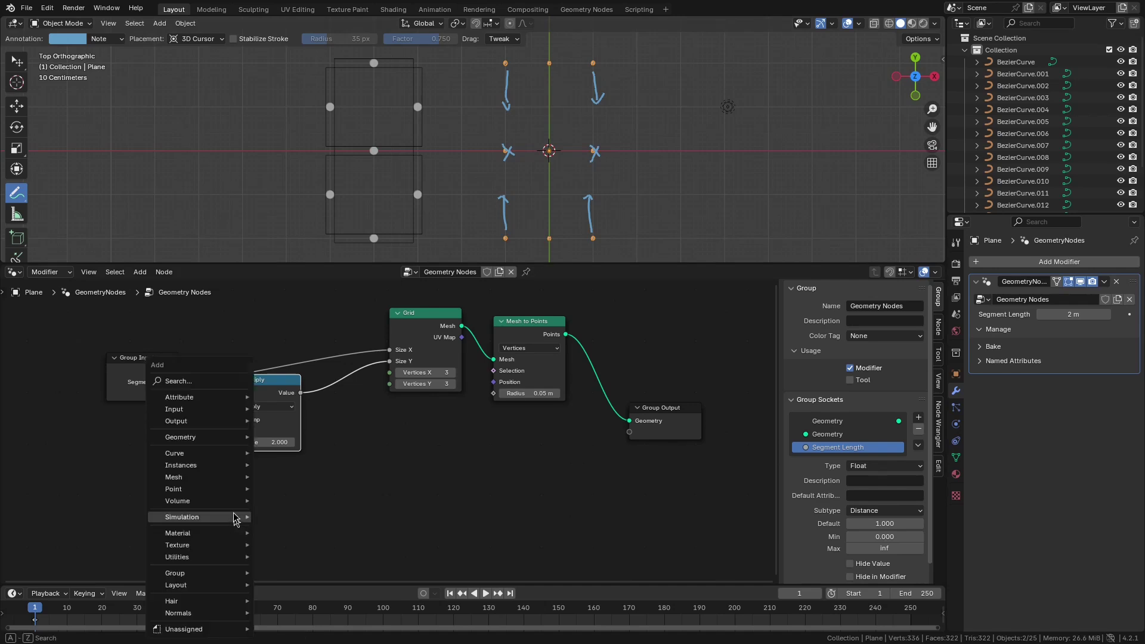
pyautogui.click(225, 384)
pyautogui.write('position')
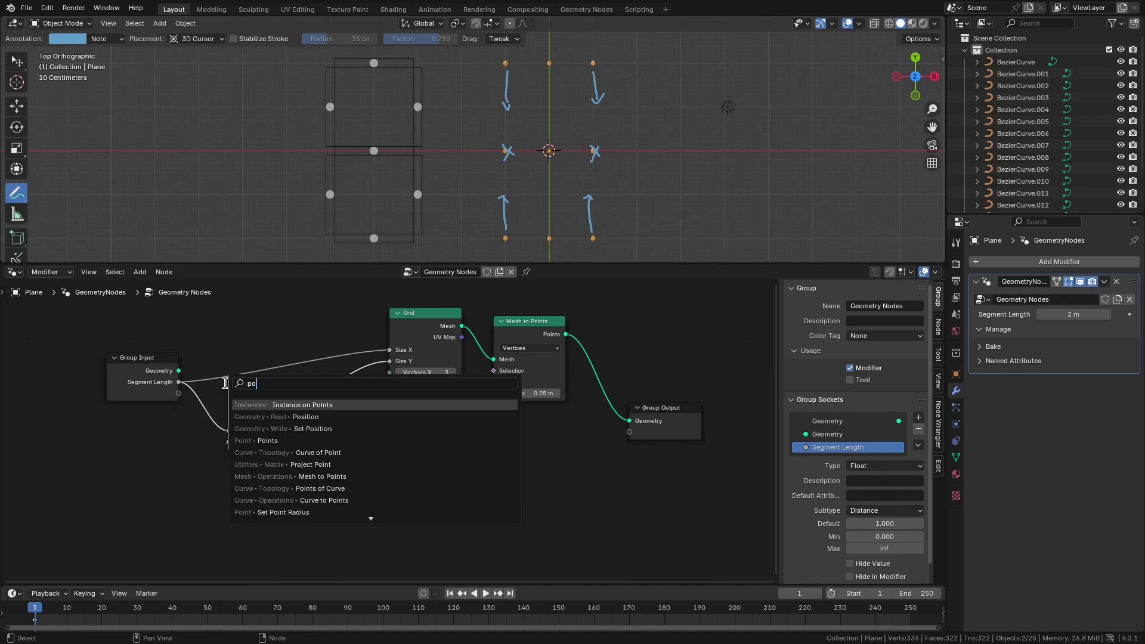
pyautogui.press('Return')
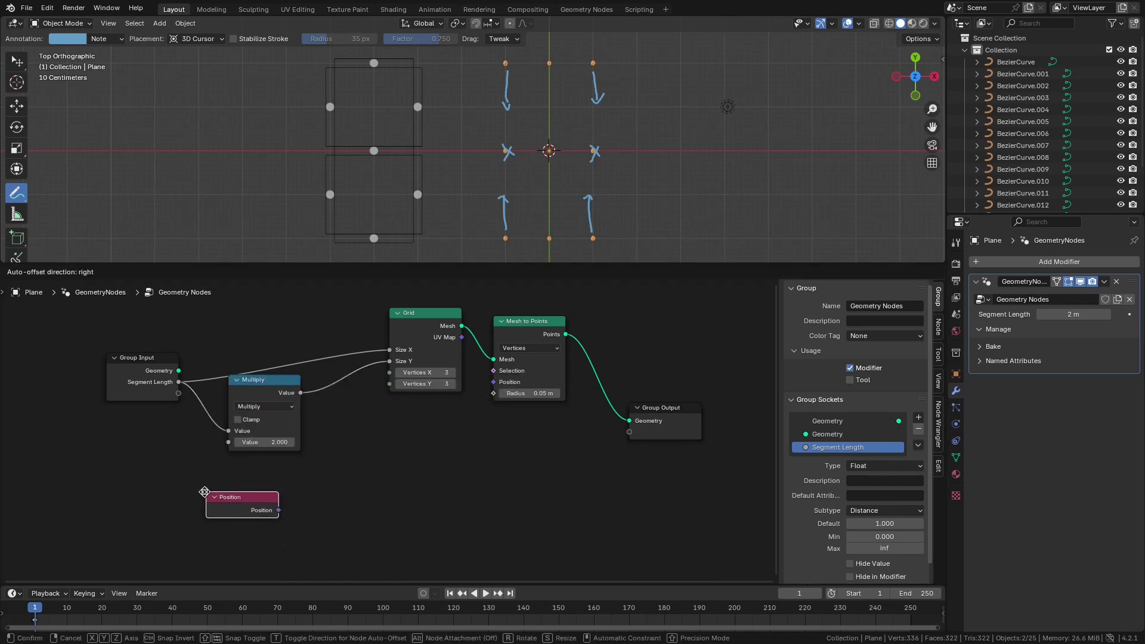
pyautogui.click(206, 500)
pyautogui.hotkey('shift', 'a')
pyautogui.write('s')
pyautogui.press('Return')
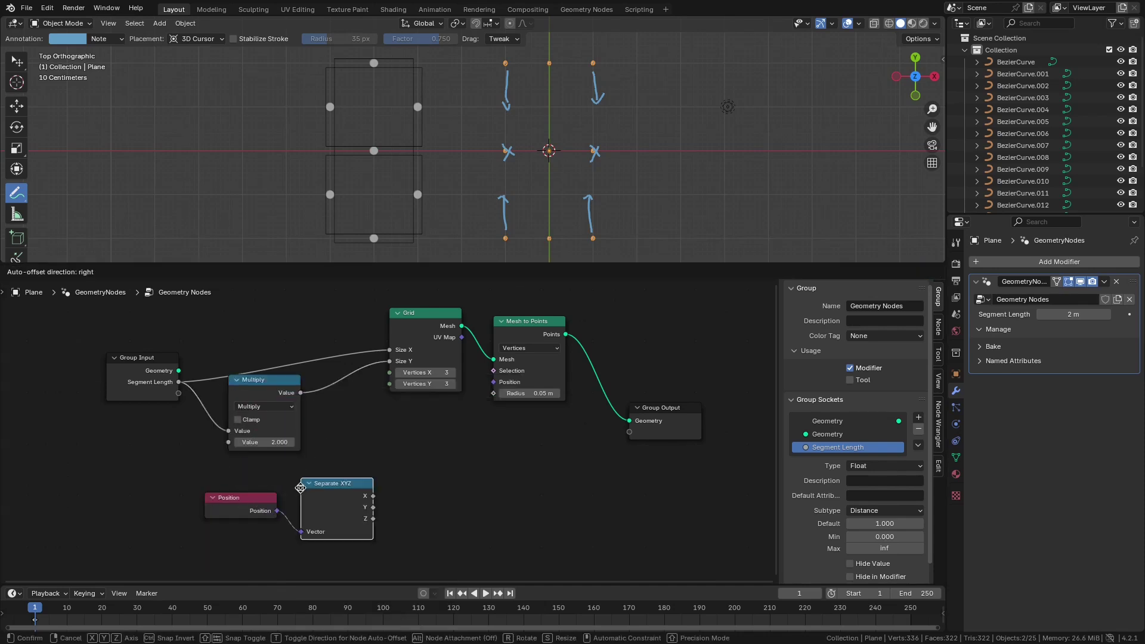
pyautogui.click(265, 502)
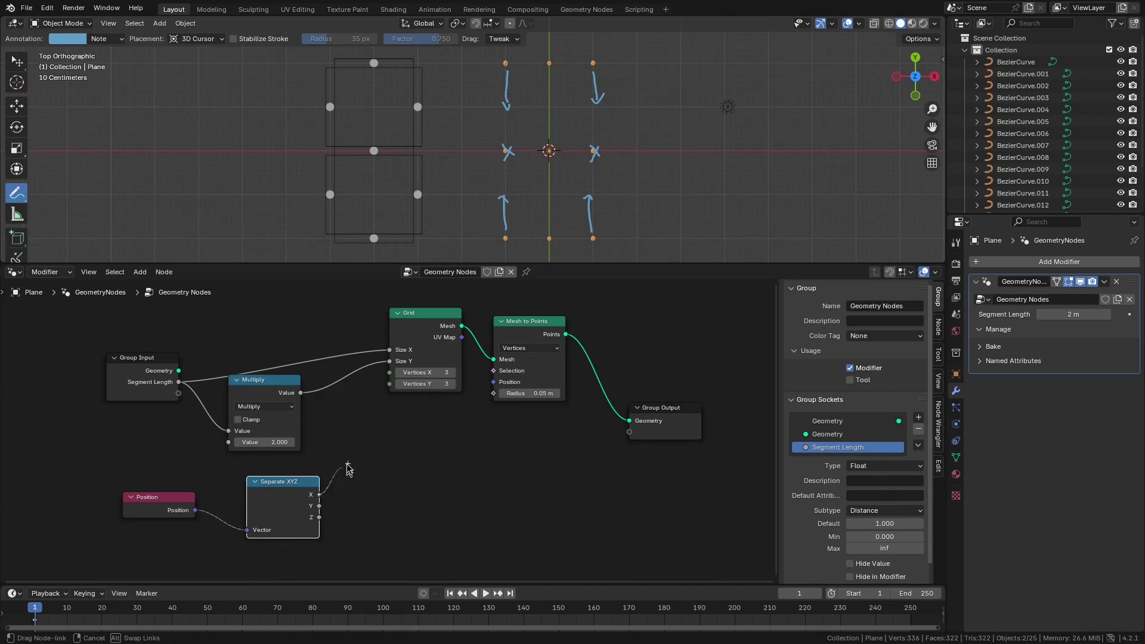
# Add a Not Equal compare node and connect the separated X component to its A input
pyautogui.hotkey('shift', 'a')
pyautogui.write('not')
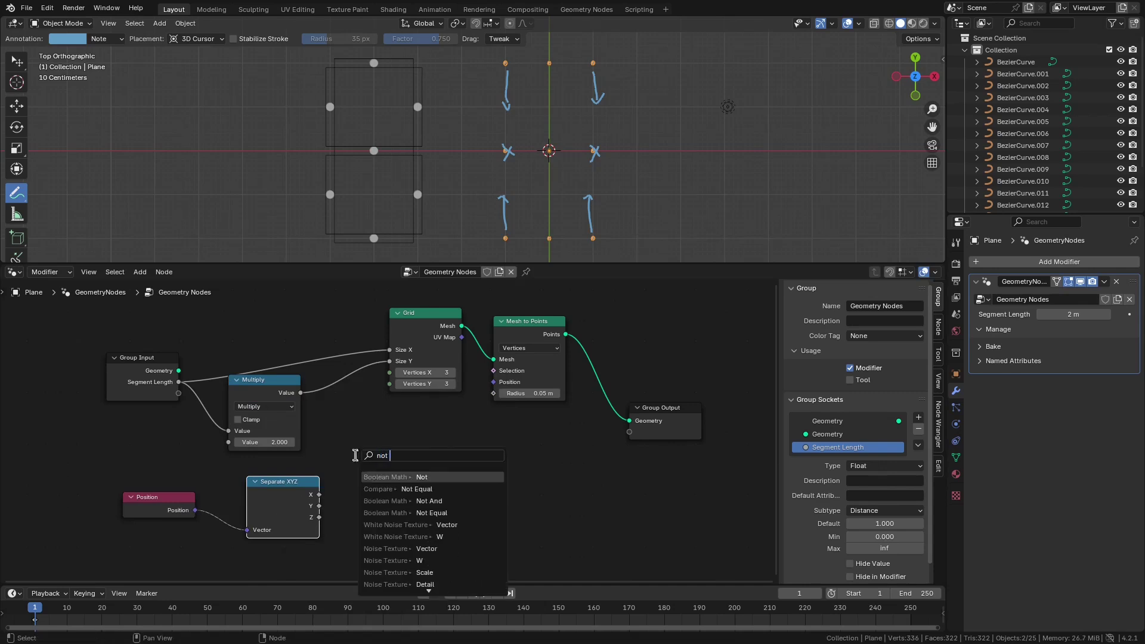
pyautogui.press('Down')
pyautogui.press('Return')
pyautogui.click(356, 455)
pyautogui.moveTo(320, 494); pyautogui.dragTo(355, 501)
pyautogui.moveTo(280, 499); pyautogui.dragTo(256, 497)
# Add an Equal compare node on the separated Y component and arrange it below the Not Equal node
pyautogui.moveTo(295, 504); pyautogui.dragTo(365, 549)
pyautogui.write('eq')
pyautogui.press('Return')
pyautogui.click(365, 549)
pyautogui.moveTo(391, 450); pyautogui.dragTo(389, 418)
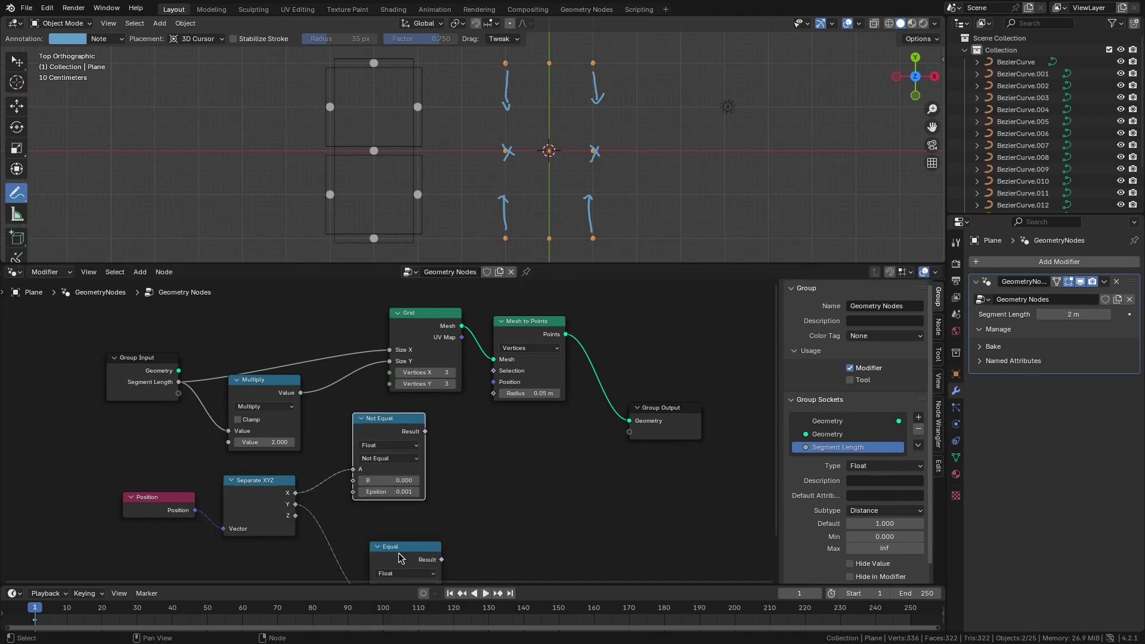
pyautogui.moveTo(399, 548); pyautogui.dragTo(380, 517)
# Combine the Not Equal and Equal results with an And Boolean Math node
pyautogui.hotkey('shift', 'a')
pyautogui.write('and')
pyautogui.press('Return')
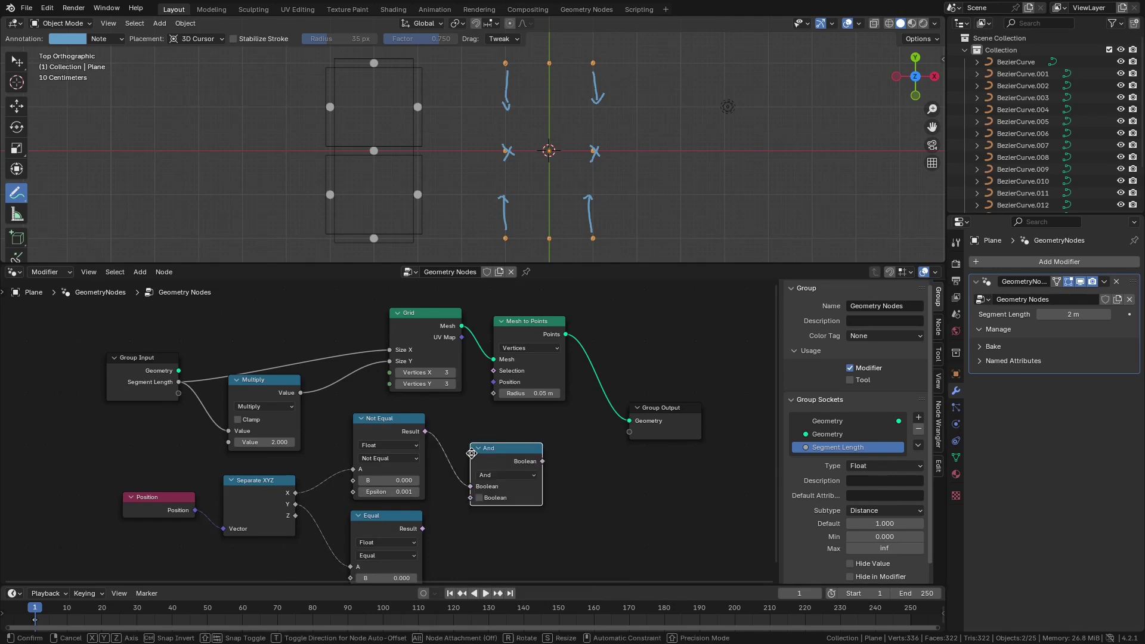
pyautogui.click(472, 454)
pyautogui.moveTo(423, 529); pyautogui.dragTo(470, 497)
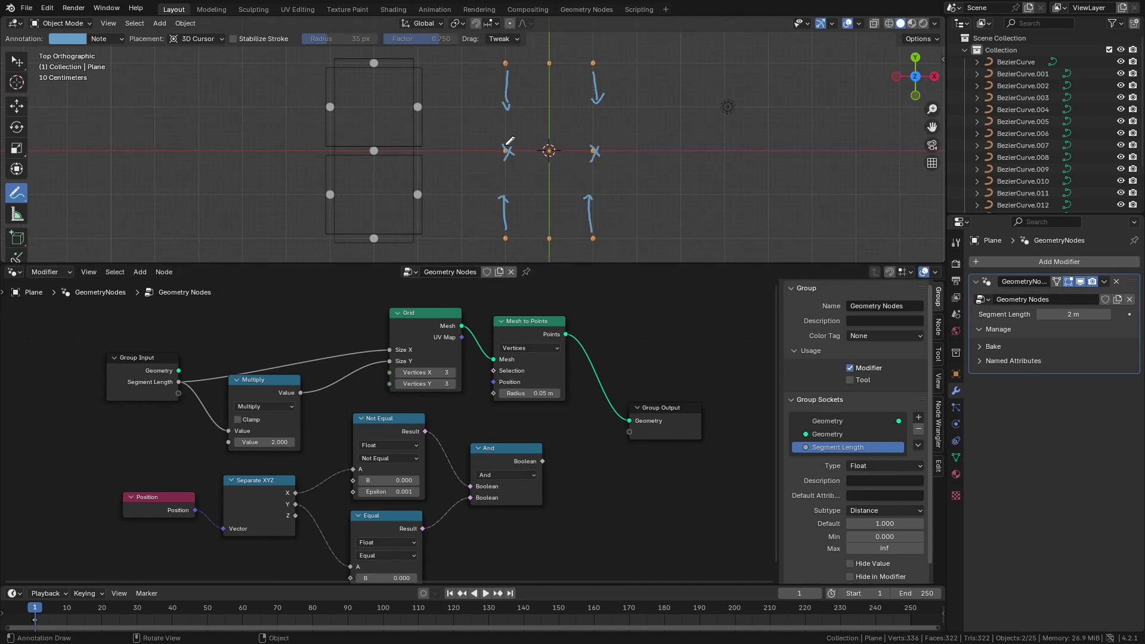
# Insert a Delete Geometry node after Mesh to Points and drive its Selection with the And result
pyautogui.moveTo(656, 406); pyautogui.dragTo(693, 403)
pyautogui.hotkey('shift', 'a')
pyautogui.click(651, 367)
pyautogui.write('delete')
pyautogui.press('Return')
pyautogui.click(604, 353)
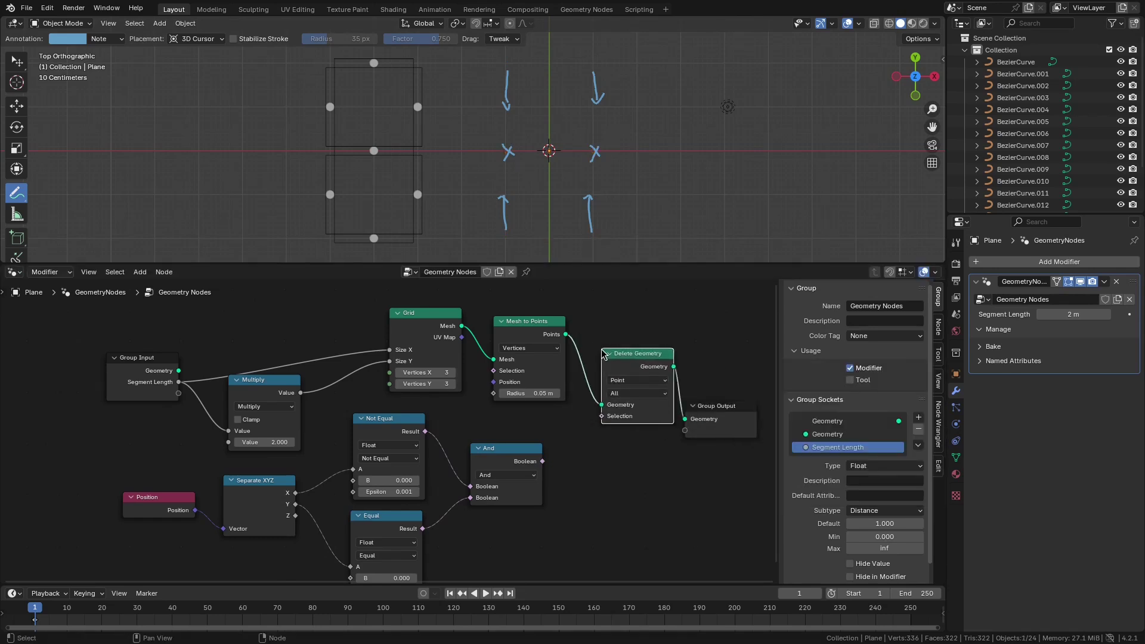
pyautogui.moveTo(541, 462); pyautogui.dragTo(601, 416)
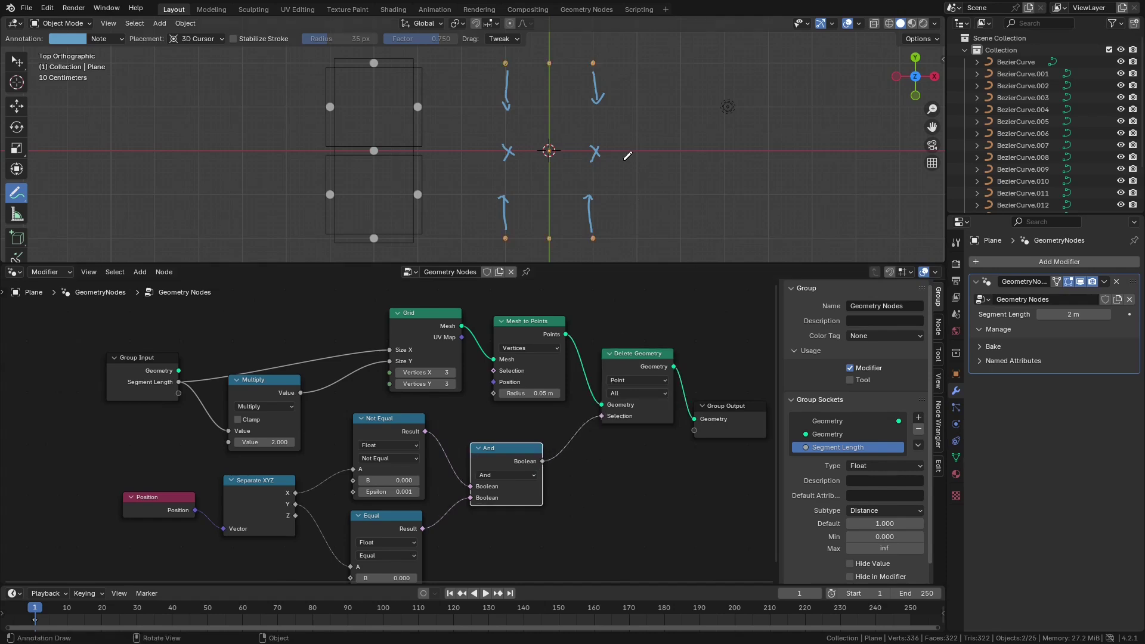
# Erase the two annotation crosses beside the origin and set the Mesh to Points radius to 0.2 m
pyautogui.hotkey('shift', 'space')
pyautogui.moveTo(621, 138)
pyautogui.mouseDown()
pyautogui.moveTo(595, 154)
pyautogui.moveTo(508, 152)
pyautogui.mouseUp()
pyautogui.click(847, 23)
pyautogui.keyDown('shift'); pyautogui.moveTo(535, 393); pyautogui.dragTo(558, 393); pyautogui.keyUp('shift')
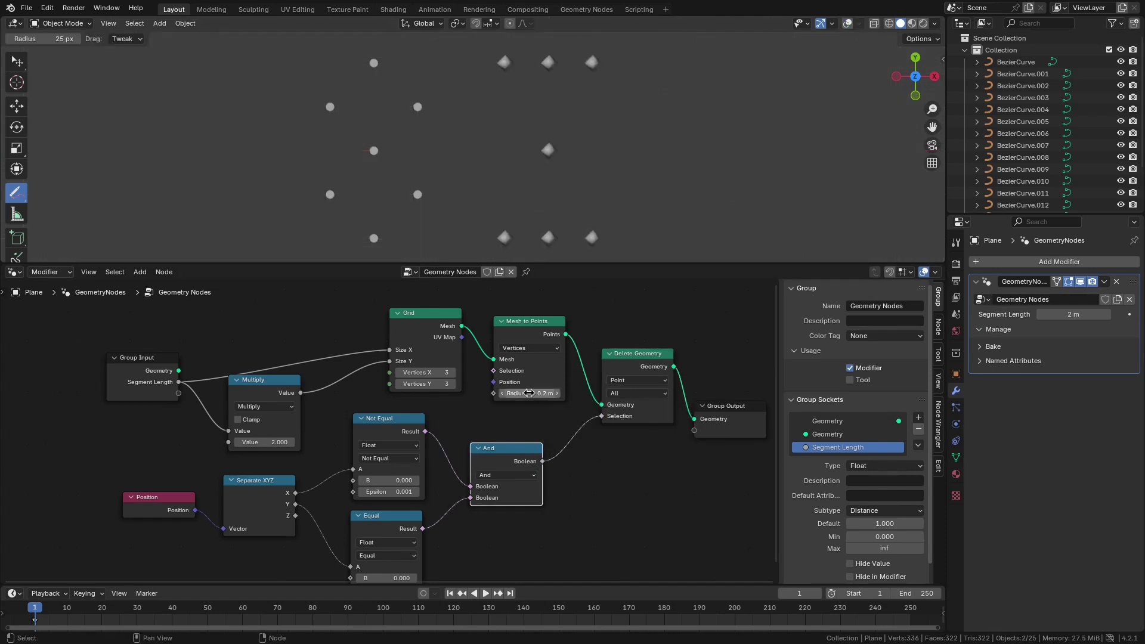
pyautogui.click(846, 23)
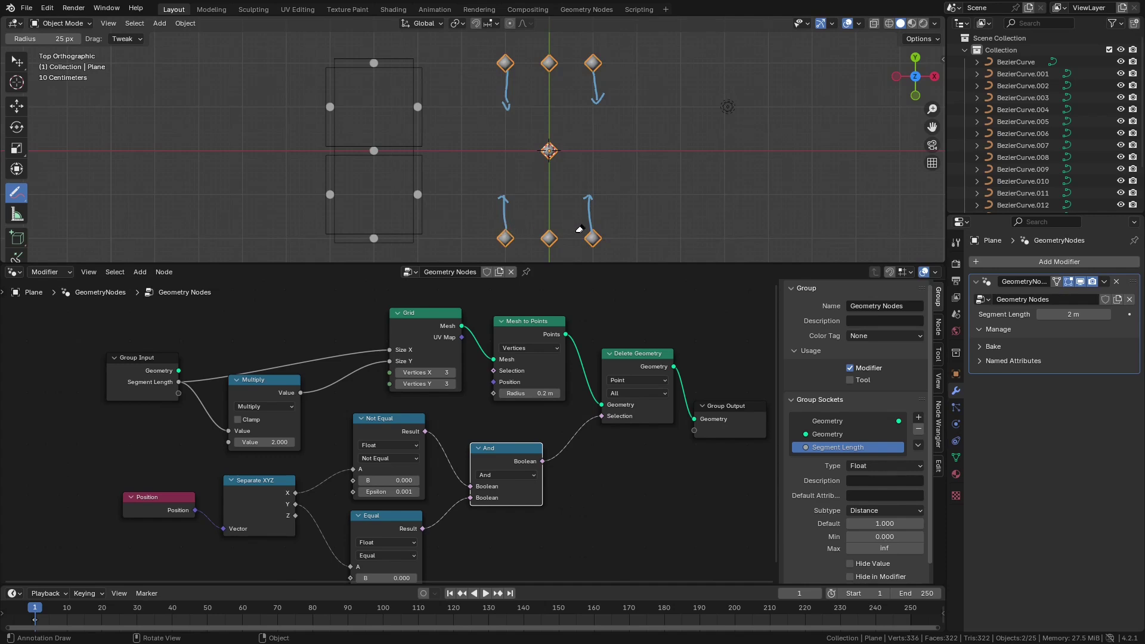
# Insert a Set Position node between Delete Geometry and Group Output, and tidy the position of the And node
pyautogui.moveTo(578, 316); pyautogui.dragTo(447, 273, button='middle')
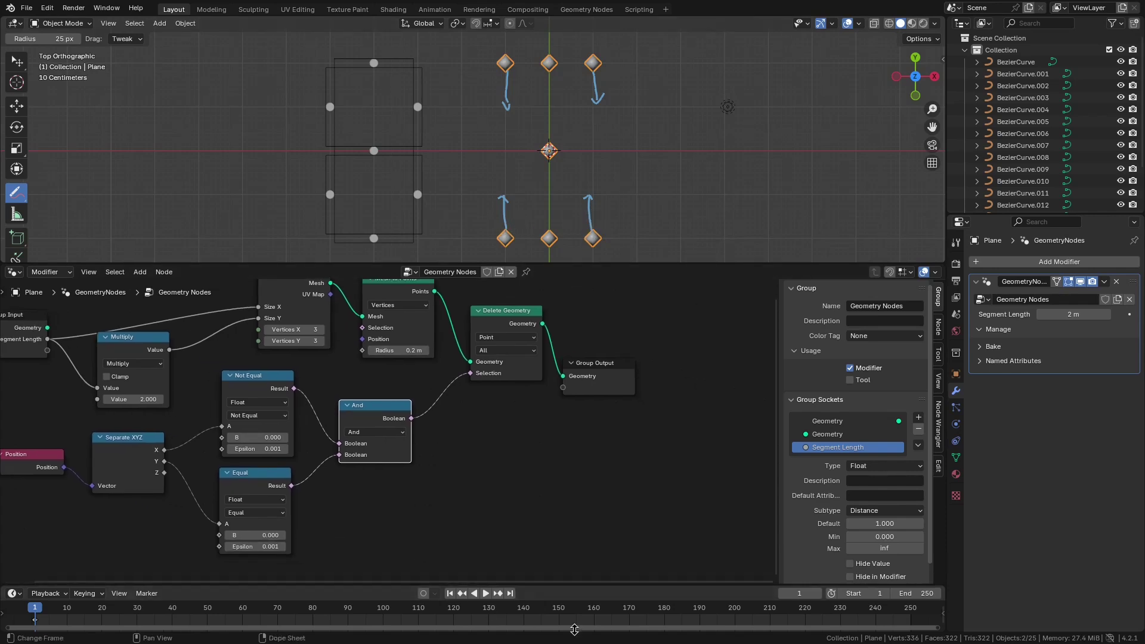
pyautogui.moveTo(597, 380); pyautogui.dragTo(662, 391)
pyautogui.hotkey('shift', 'a')
pyautogui.write('set pos')
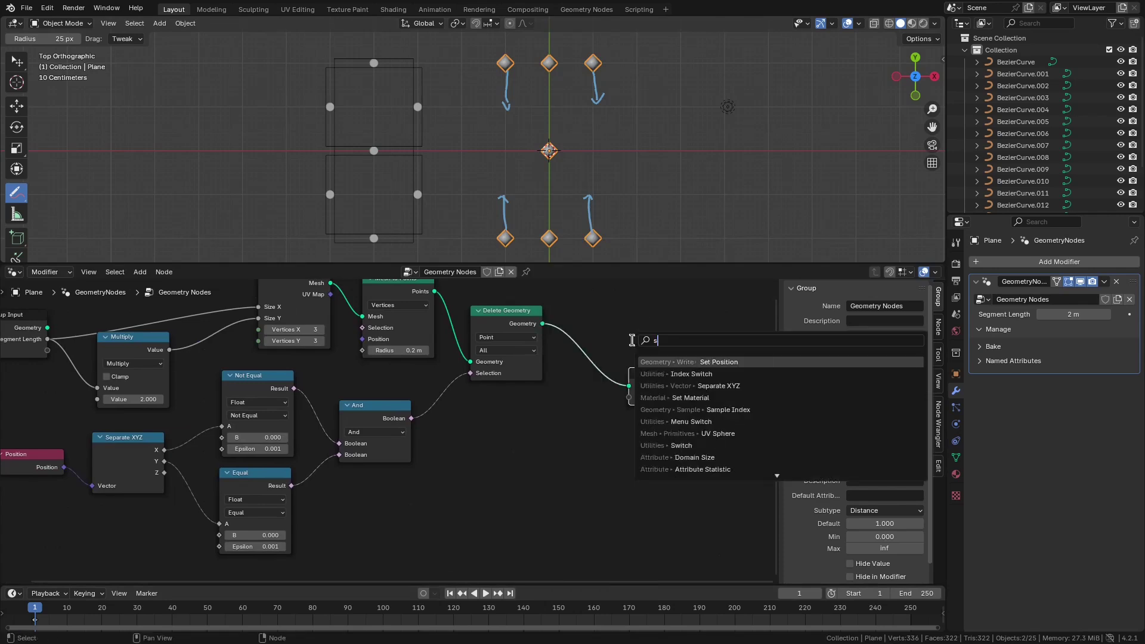
pyautogui.press('Return')
pyautogui.click(573, 306)
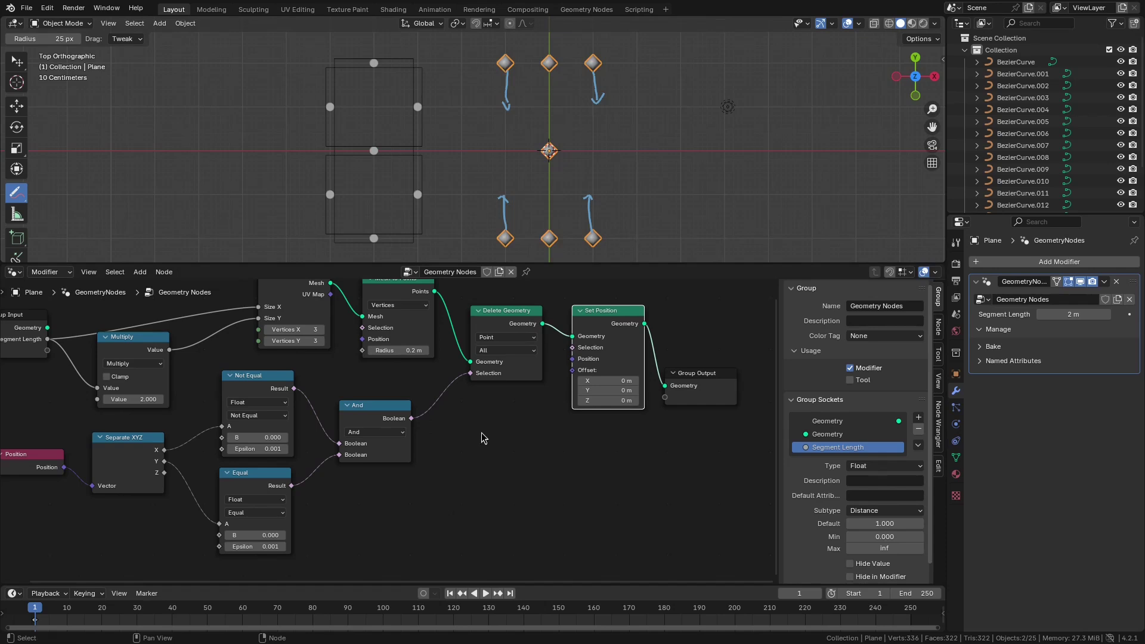
pyautogui.moveTo(370, 430); pyautogui.dragTo(376, 407)
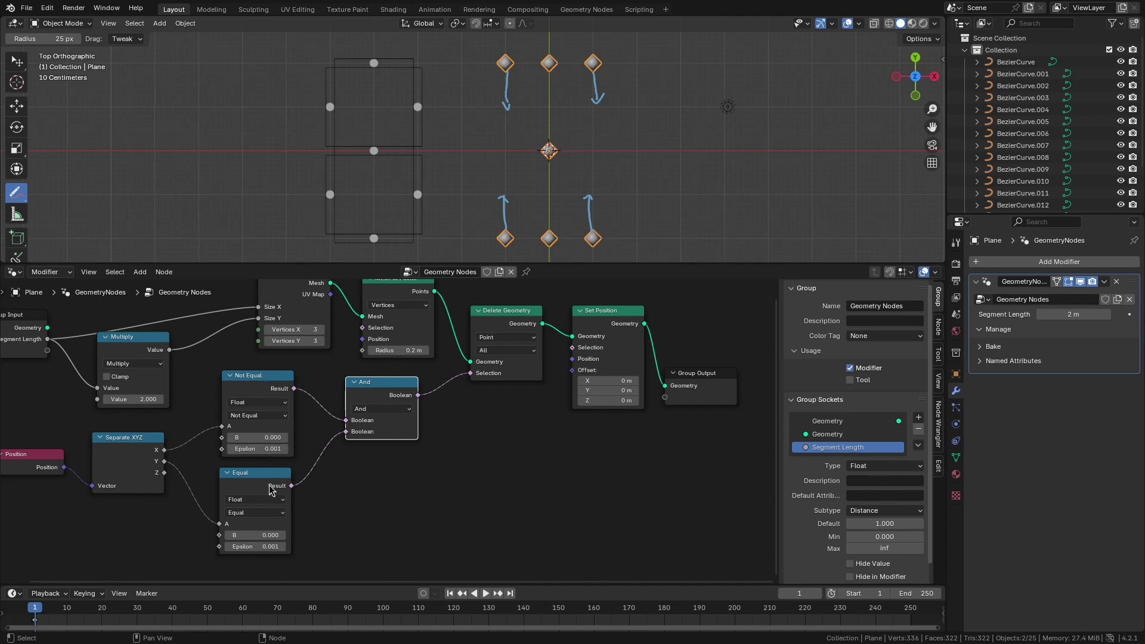
# Add a Not Boolean Math node driven by the result of the Equal node
pyautogui.moveTo(291, 485); pyautogui.dragTo(338, 494)
pyautogui.write('not')
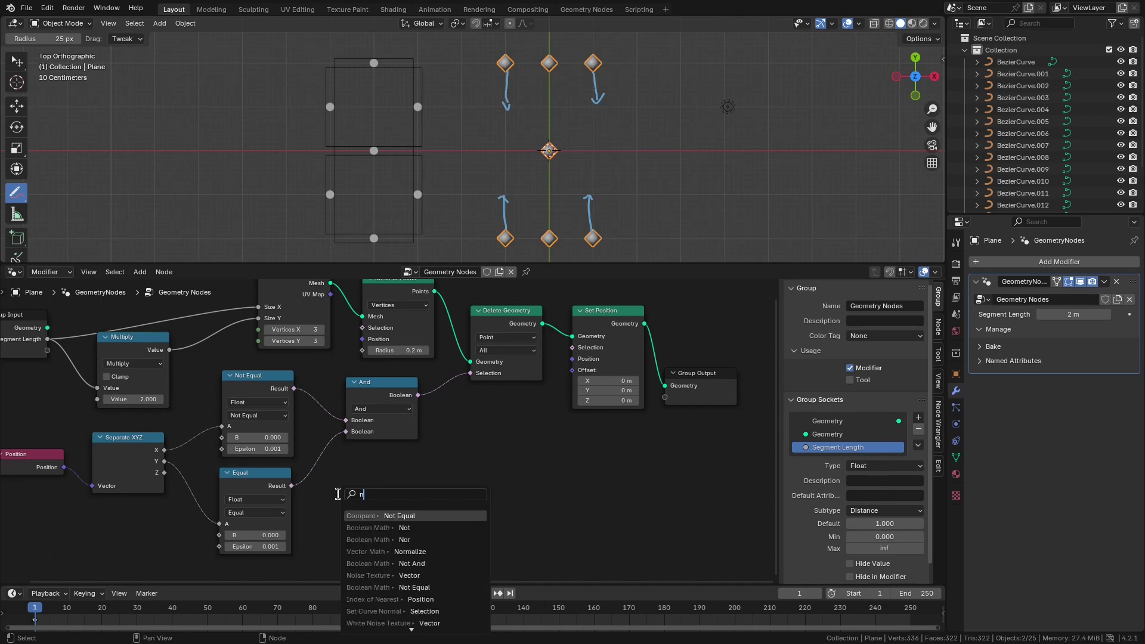
pyautogui.press('Return')
pyautogui.click(338, 494)
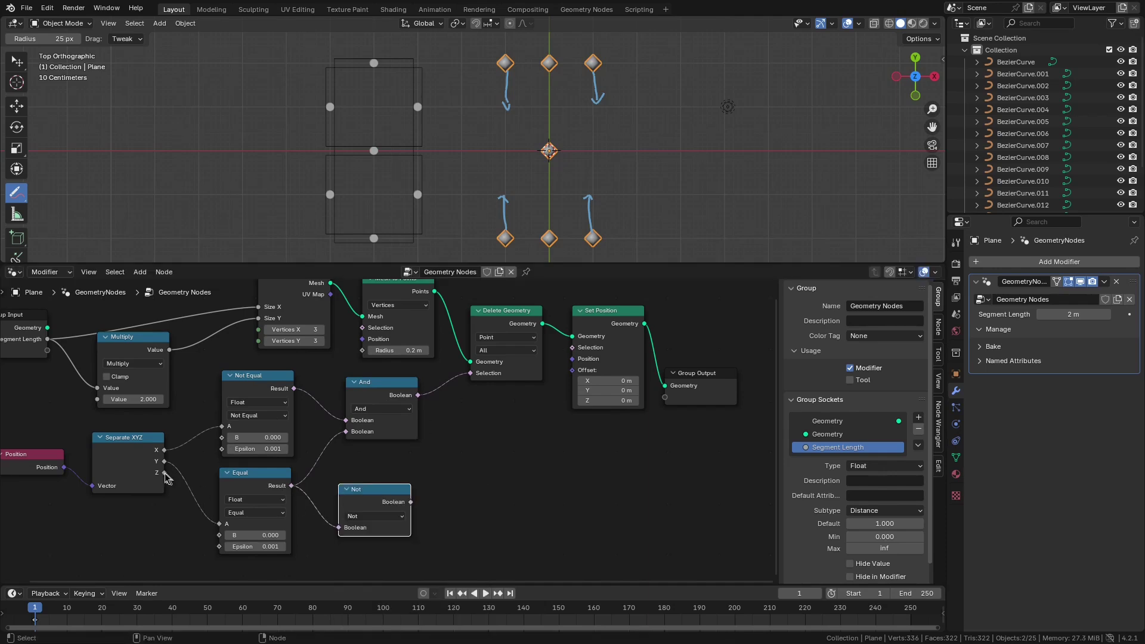
# Combine the Not Equal result and the Not result with a second And Boolean Math node
pyautogui.moveTo(293, 389); pyautogui.dragTo(463, 475)
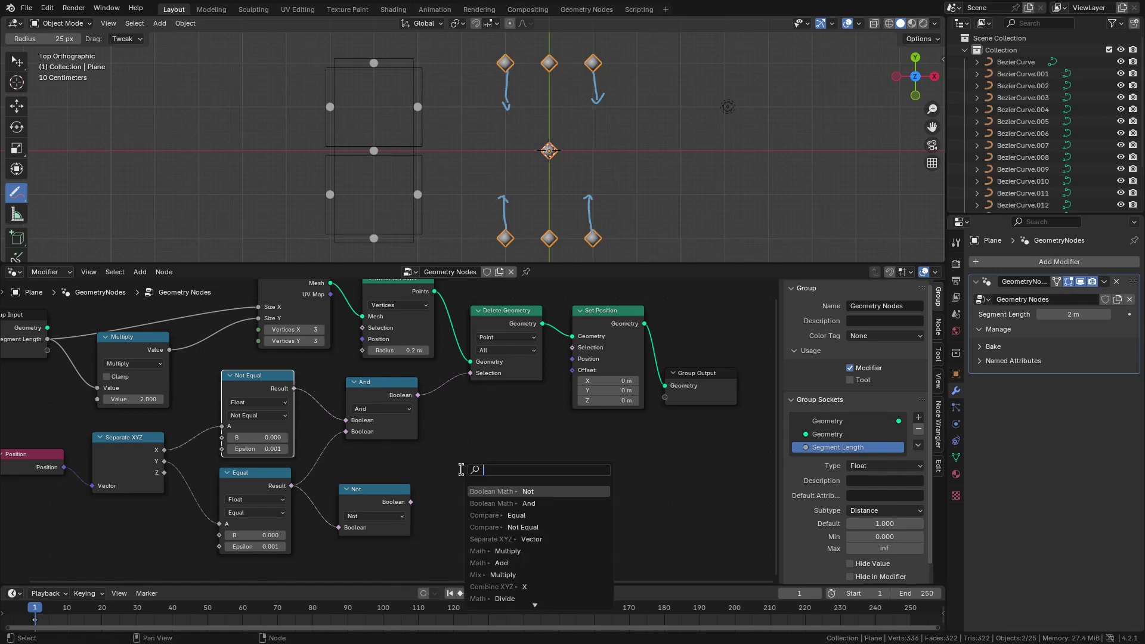
pyautogui.write('and')
pyautogui.press('Return')
pyautogui.click(464, 475)
pyautogui.moveTo(376, 498); pyautogui.dragTo(462, 513)
# Label the second And node "corner" and shift Set Position and Group Output aside to make room
pyautogui.moveTo(490, 472); pyautogui.dragTo(469, 447)
pyautogui.press('F2')
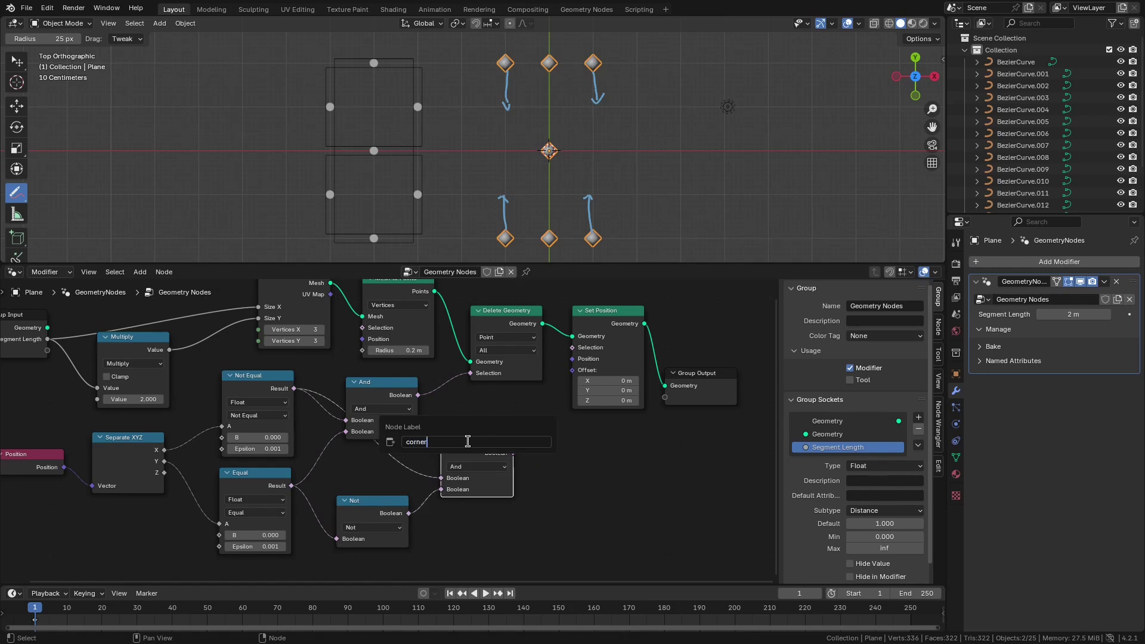
pyautogui.press('Return')
pyautogui.moveTo(603, 311); pyautogui.dragTo(632, 315)
pyautogui.moveTo(700, 387); pyautogui.dragTo(726, 387)
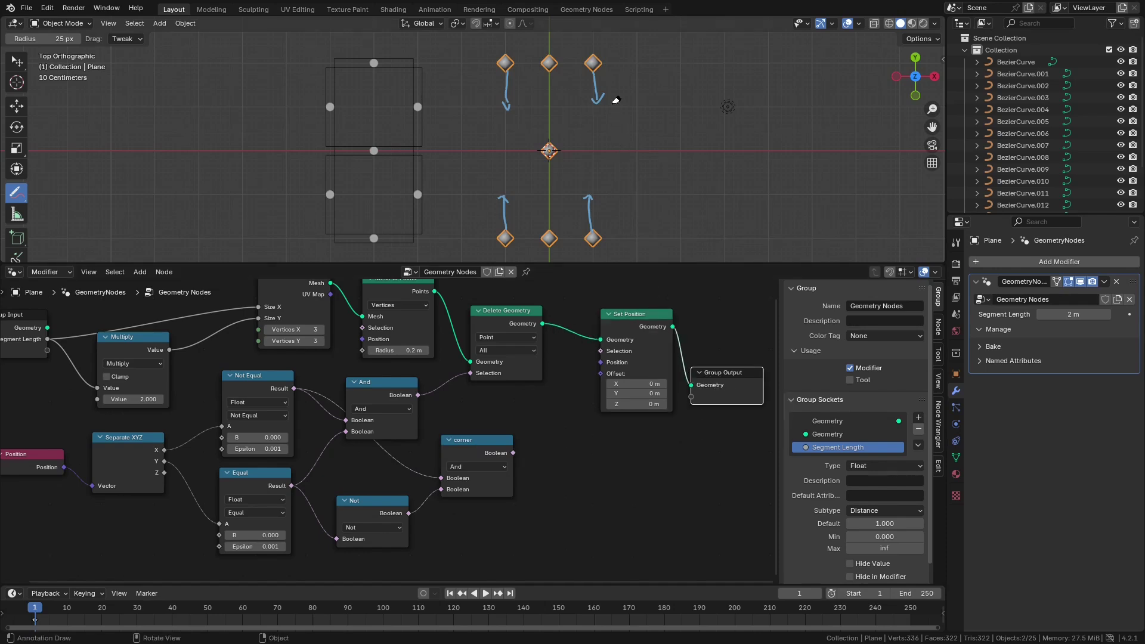
# Add a Combine XYZ node and wire the Separate XYZ X and Z components into its matching inputs
pyautogui.moveTo(164, 450); pyautogui.dragTo(566, 449)
pyautogui.write('comb')
pyautogui.press('Return')
pyautogui.click(568, 450)
pyautogui.moveTo(164, 473); pyautogui.dragTo(569, 494)
pyautogui.moveTo(588, 450); pyautogui.dragTo(639, 464)
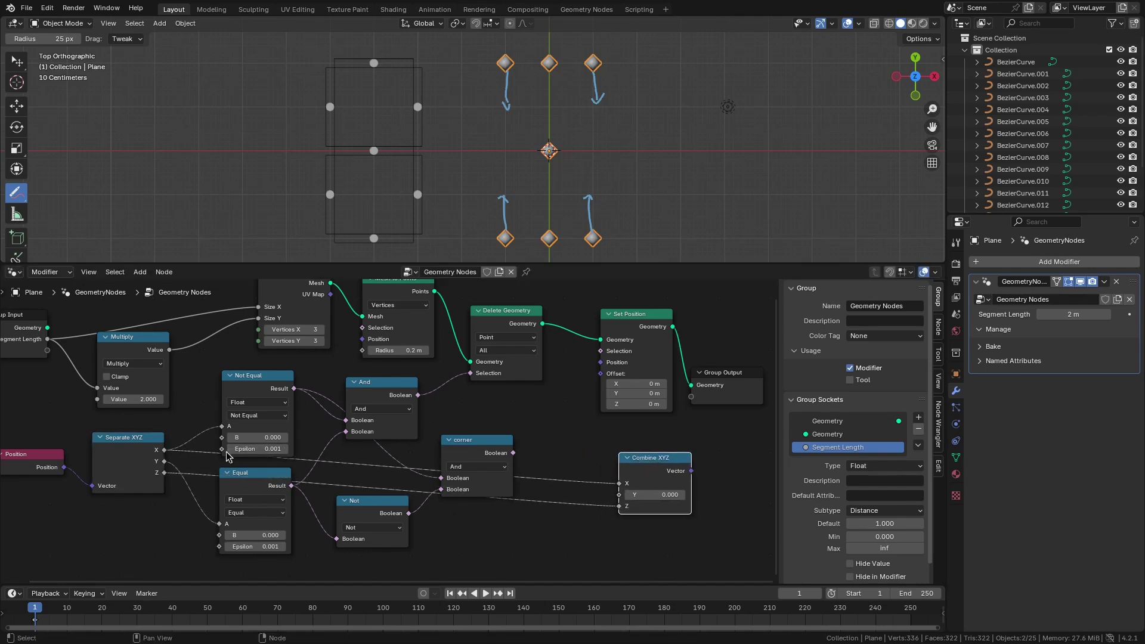
# Divide the Separate XYZ Y component by 2 with a Math node feeding the Y input of Combine XYZ
pyautogui.moveTo(164, 461); pyautogui.dragTo(520, 427)
pyautogui.write('divide')
pyautogui.press('Return')
pyautogui.click(560, 484)
pyautogui.write('2')
pyautogui.press('Return')
pyautogui.moveTo(593, 435); pyautogui.dragTo(536, 515)
# Drive Set Position's Position with the Combine XYZ vector and its Selection with the corner result
pyautogui.moveTo(630, 451); pyautogui.dragTo(601, 373)
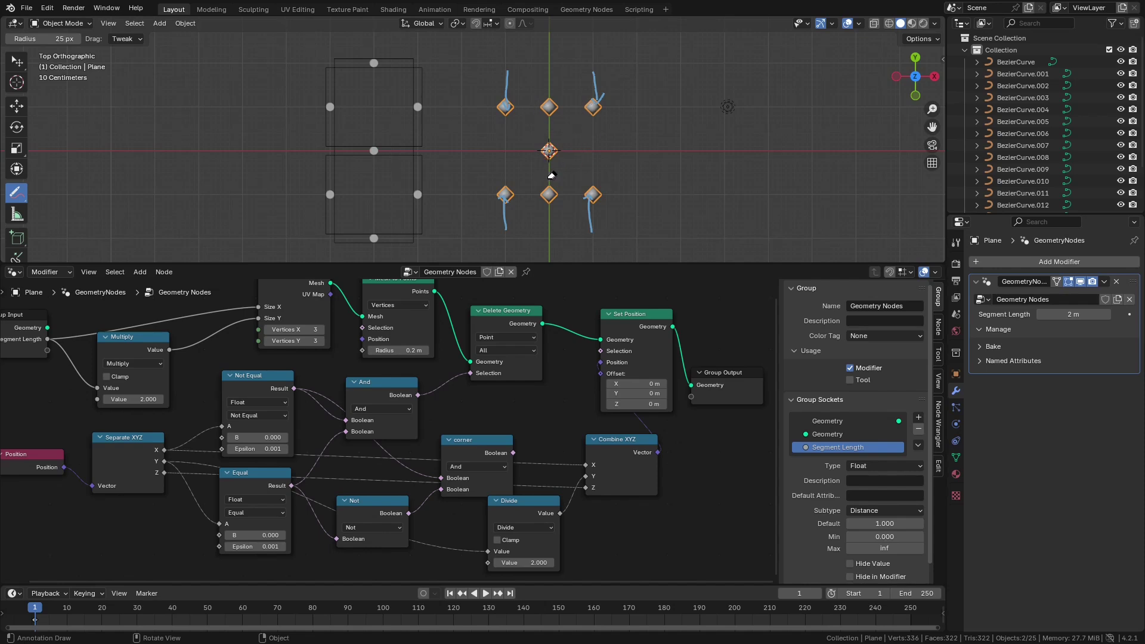
pyautogui.moveTo(512, 455)
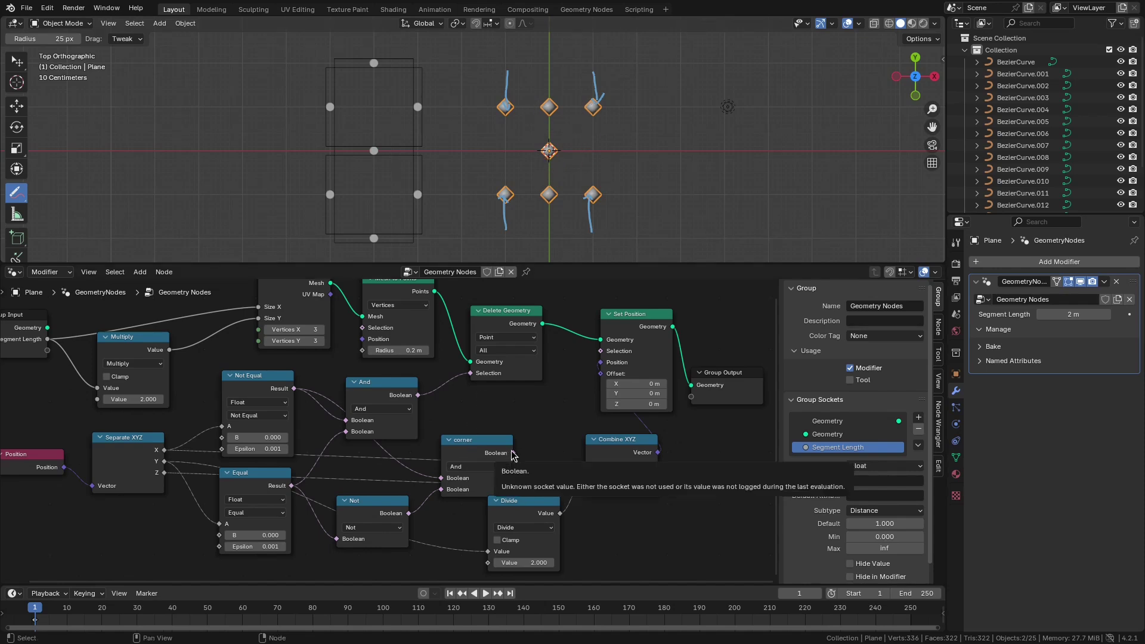
pyautogui.moveTo(512, 455); pyautogui.dragTo(601, 351)
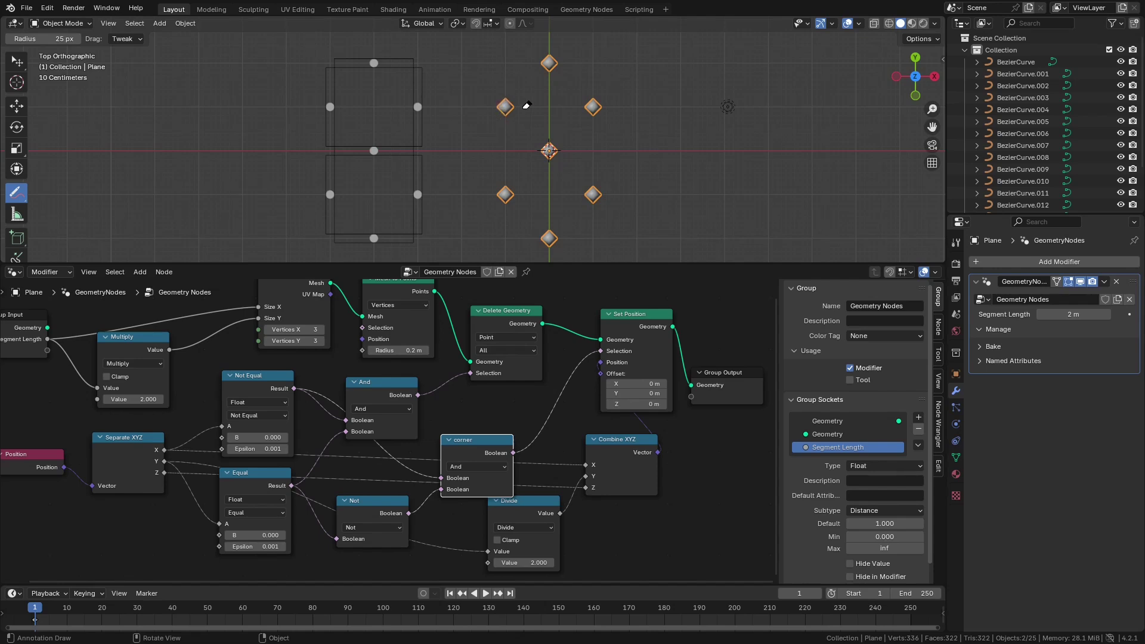
# Collect the whole node tree into a node group and label the group node "Segment Origins"
pyautogui.scroll(-3, 530, 404)
pyautogui.press('a')
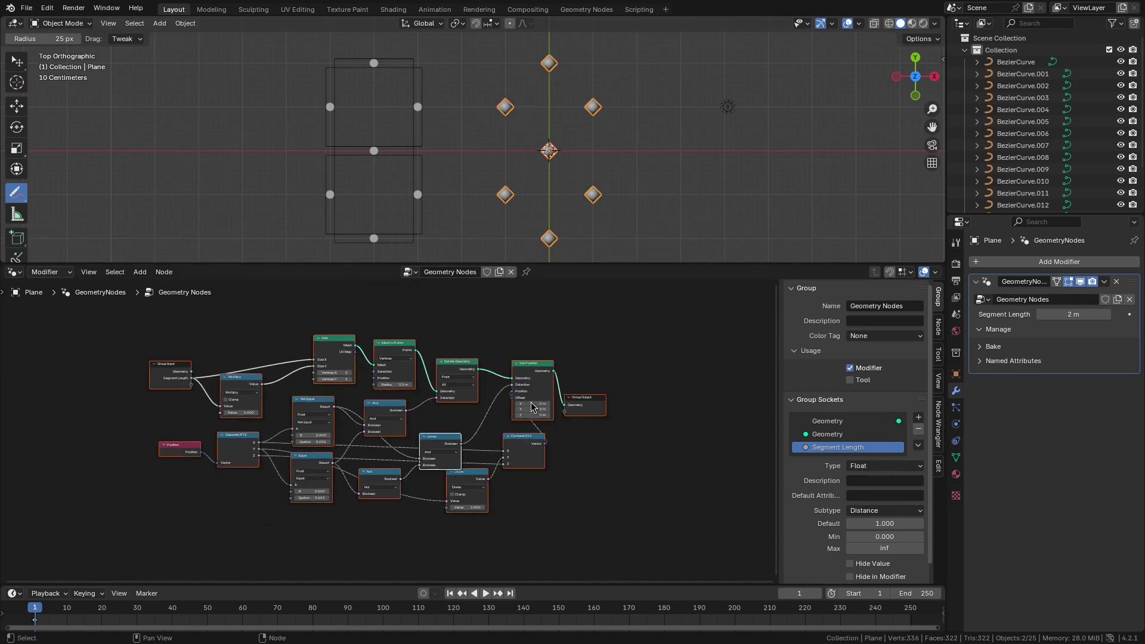
pyautogui.hotkey('ctrl', 'g')
pyautogui.press('Tab')
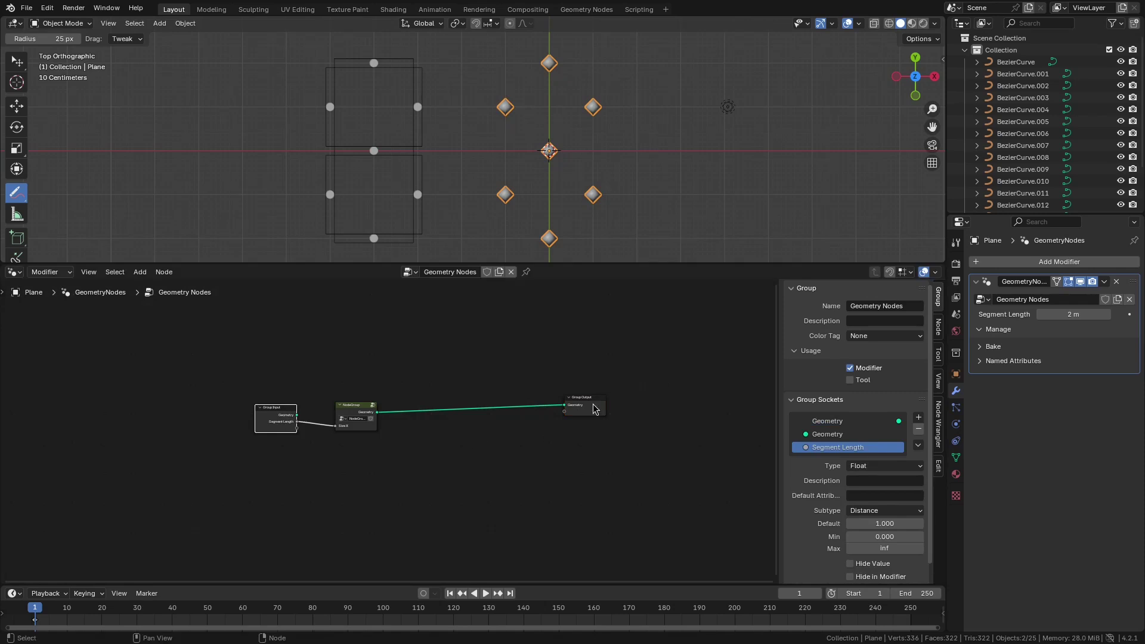
pyautogui.press('Home')
pyautogui.press('F2')
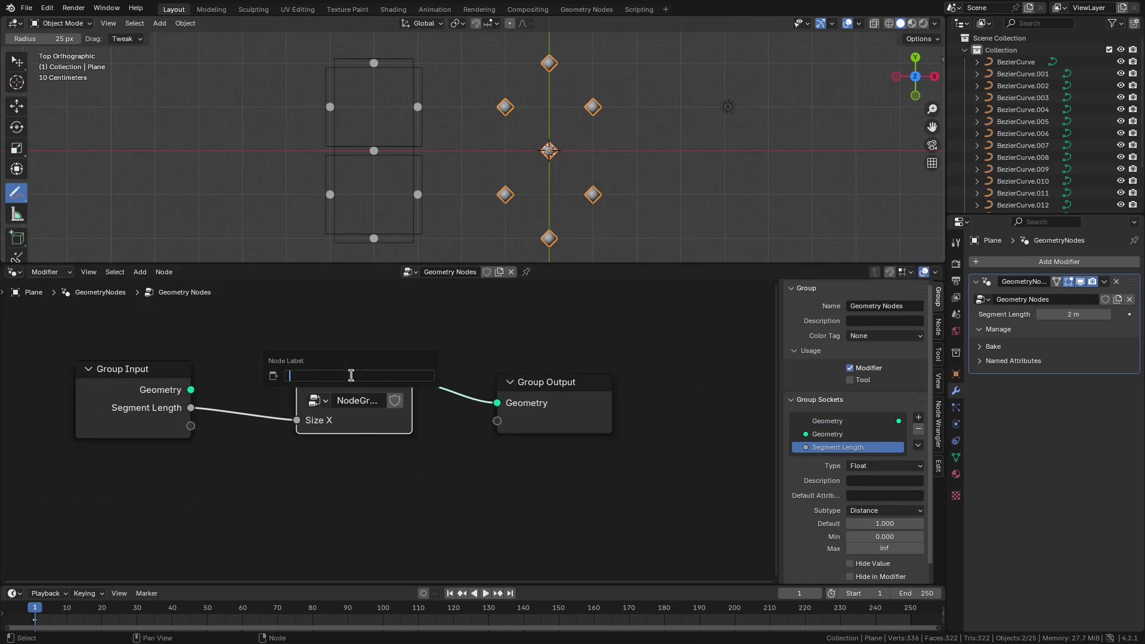
pyautogui.write('Segment Origins')
pyautogui.press('Return')
# Inside the Segment Origins group, expose the corner result as an output named "Vertical Segment"
pyautogui.press('Tab')
pyautogui.scroll(-7, 647, 388)
pyautogui.moveTo(674, 409); pyautogui.dragTo(741, 409)
pyautogui.moveTo(710, 441); pyautogui.dragTo(681, 382, button='middle')
pyautogui.moveTo(448, 460); pyautogui.dragTo(448, 468)
pyautogui.click(448, 468)
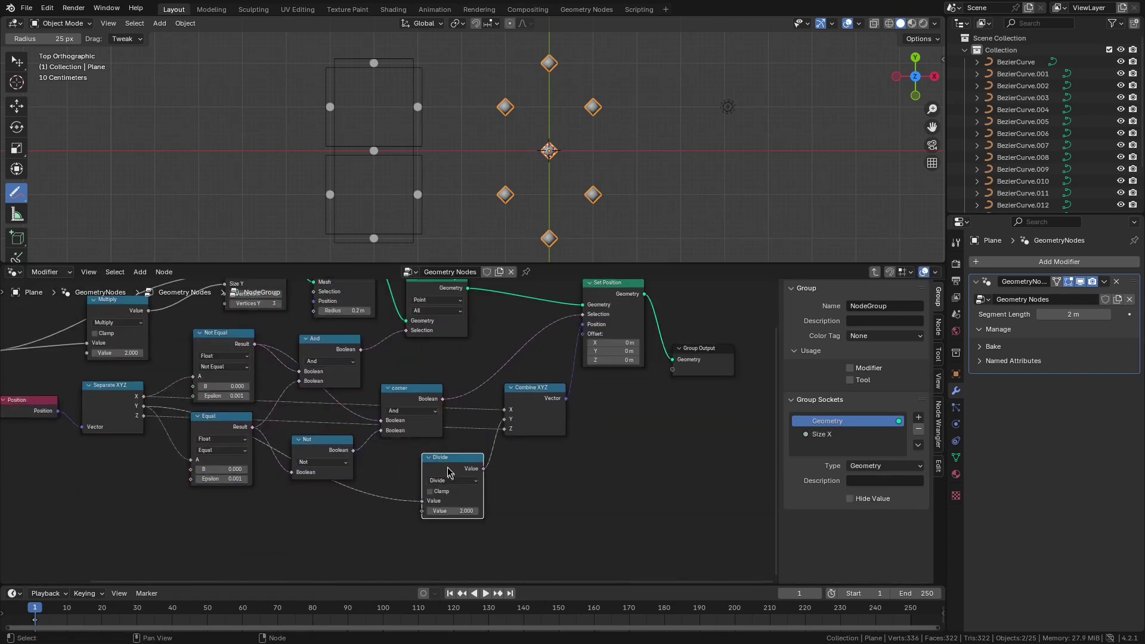
pyautogui.moveTo(443, 399); pyautogui.dragTo(672, 370)
pyautogui.doubleClick(842, 435)
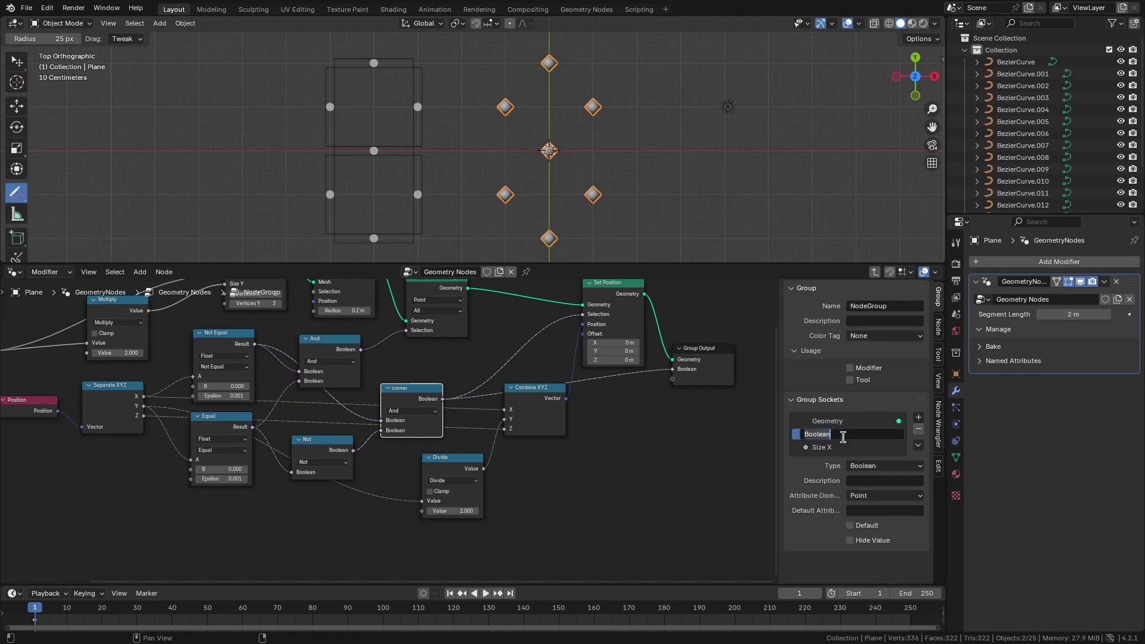
pyautogui.write('Vertical Segment')
pyautogui.press('Return')
# Invert the corner result with a Not node, expose it as an output named "Horizontal Segment", and leave the group
pyautogui.moveTo(442, 398); pyautogui.dragTo(673, 379)
pyautogui.write('not')
pyautogui.press('Return')
pyautogui.click(571, 463)
pyautogui.doubleClick(829, 446)
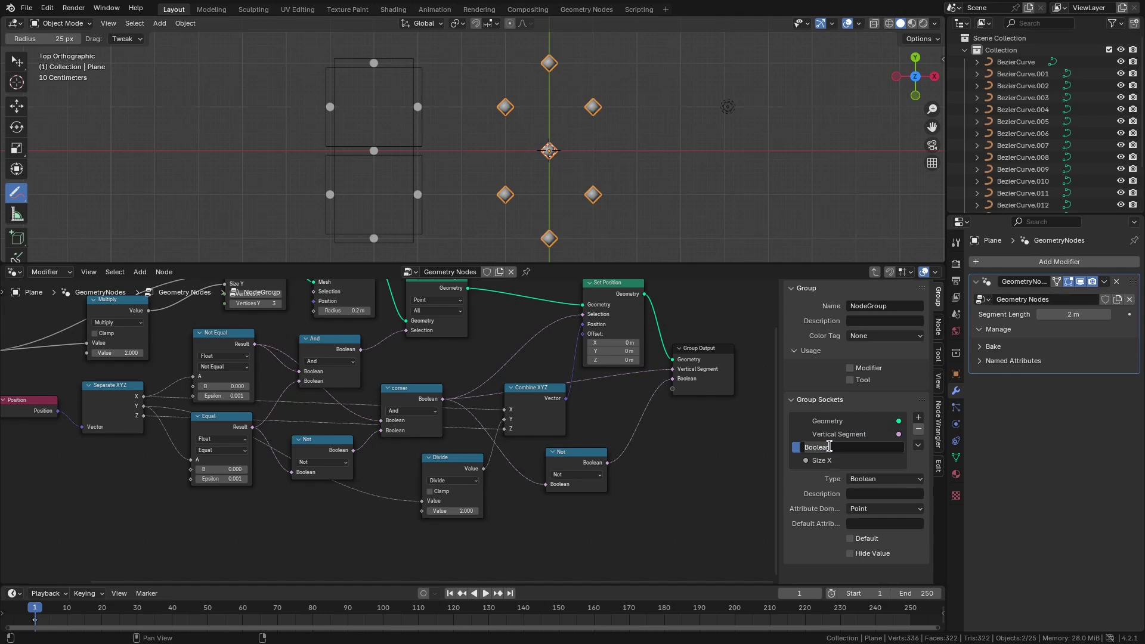
pyautogui.write('H')
pyautogui.write('orizontal Segment')
pyautogui.press('Return')
pyautogui.press('Tab')
# Insert an Instance on Points node between Segment Origins and Group Output
pyautogui.hotkey('shift', 'a')
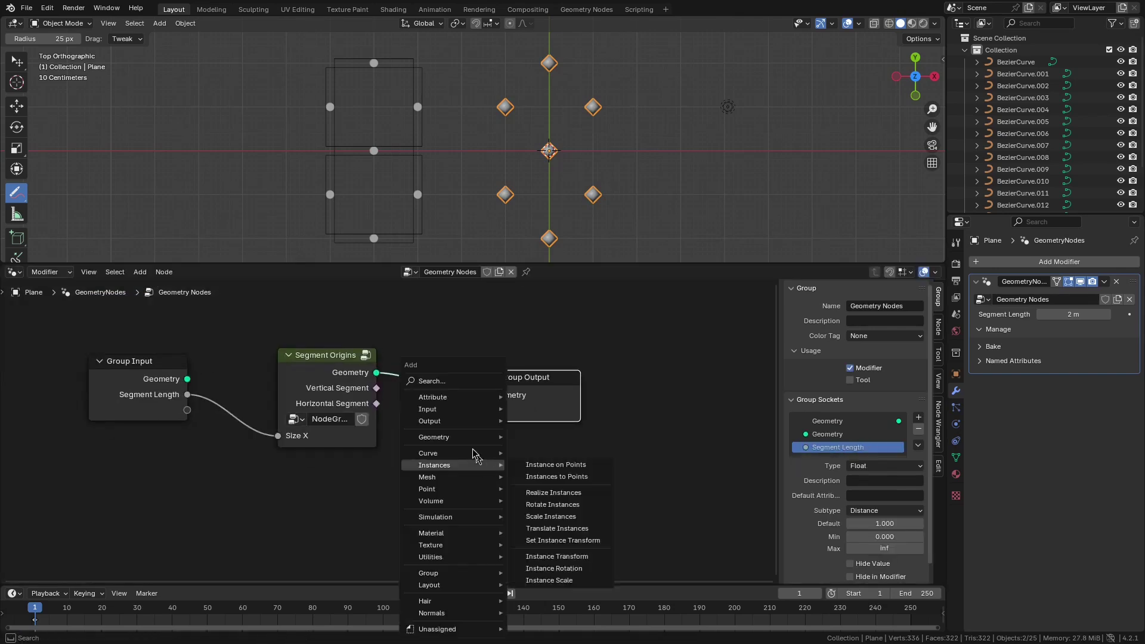
pyautogui.moveTo(461, 400)
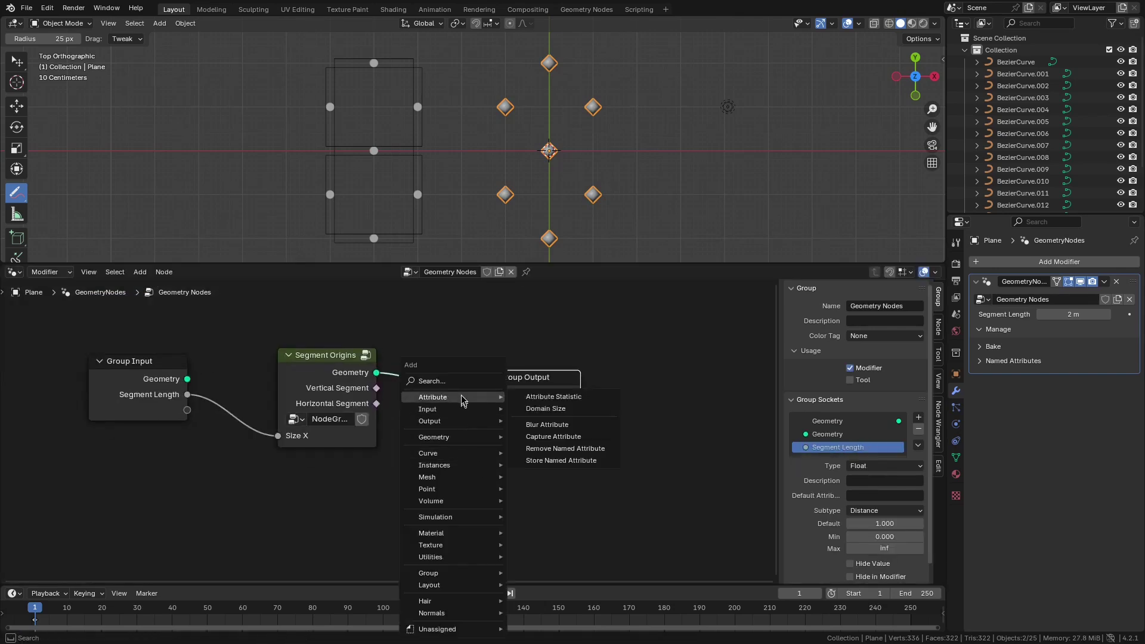
pyautogui.write('inst')
pyautogui.press('Return')
pyautogui.click(494, 319)
pyautogui.moveTo(343, 356); pyautogui.dragTo(330, 349)
# Add a Grid node as the Instance of Instance on Points and rearrange the nodes beside it
pyautogui.moveTo(440, 367); pyautogui.dragTo(412, 409)
pyautogui.write('grid')
pyautogui.press('Return')
pyautogui.click(360, 450)
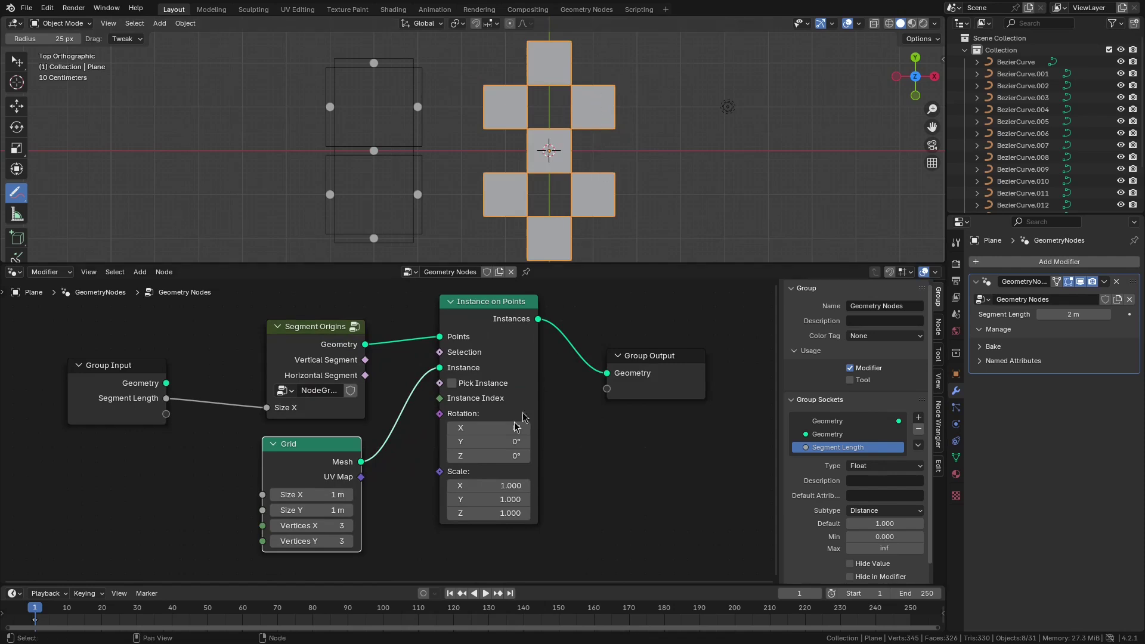
pyautogui.moveTo(134, 415); pyautogui.dragTo(130, 413)
pyautogui.moveTo(131, 413); pyautogui.dragTo(123, 415)
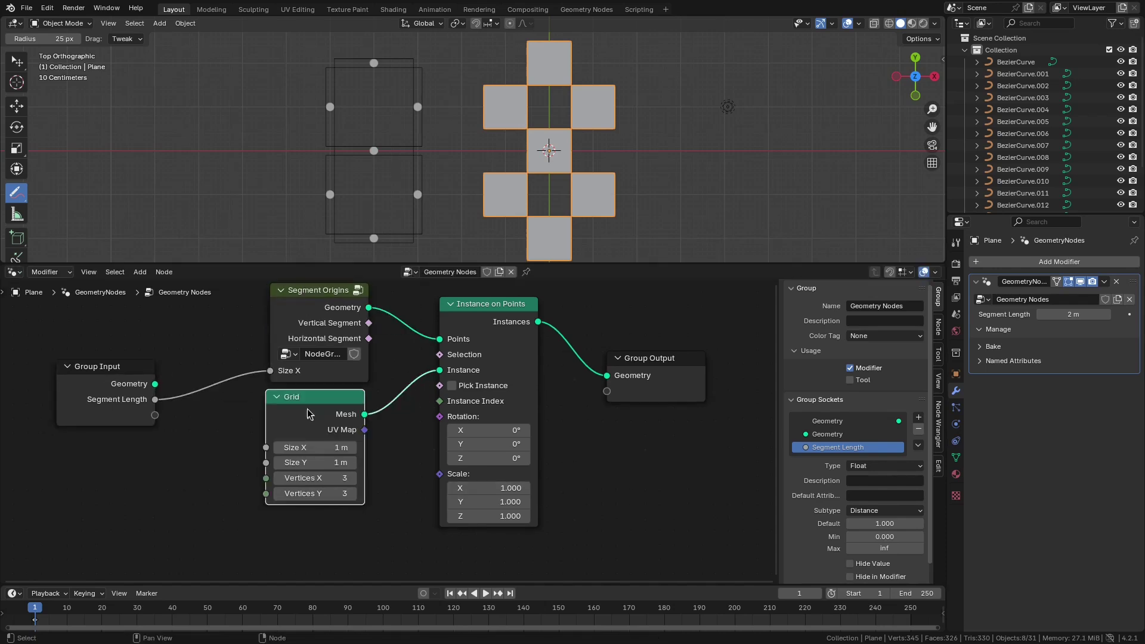
# Add a Combine XYZ node below the Group Input node
pyautogui.click(190, 382)
pyautogui.hotkey('shift', 'a')
pyautogui.click(164, 379)
pyautogui.write('comb')
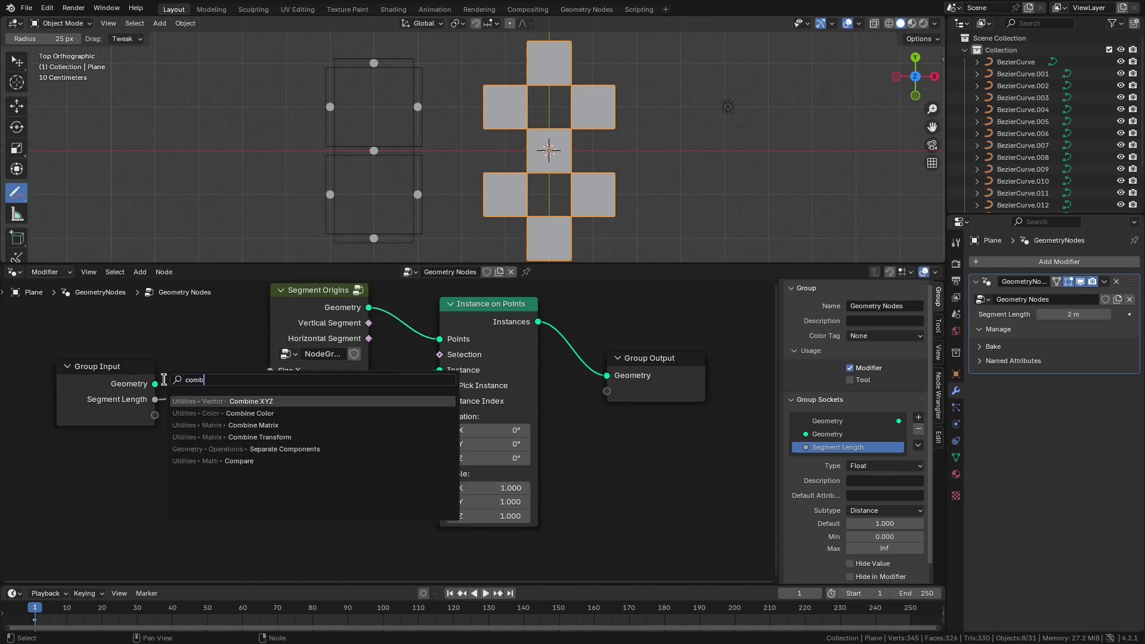
pyautogui.press('Return')
pyautogui.click(159, 479)
# Expose the X input of Combine XYZ as a group input named "Segment Thickness"
pyautogui.moveTo(134, 415); pyautogui.dragTo(156, 514)
pyautogui.doubleClick(853, 460)
pyautogui.write('Segment Thickness')
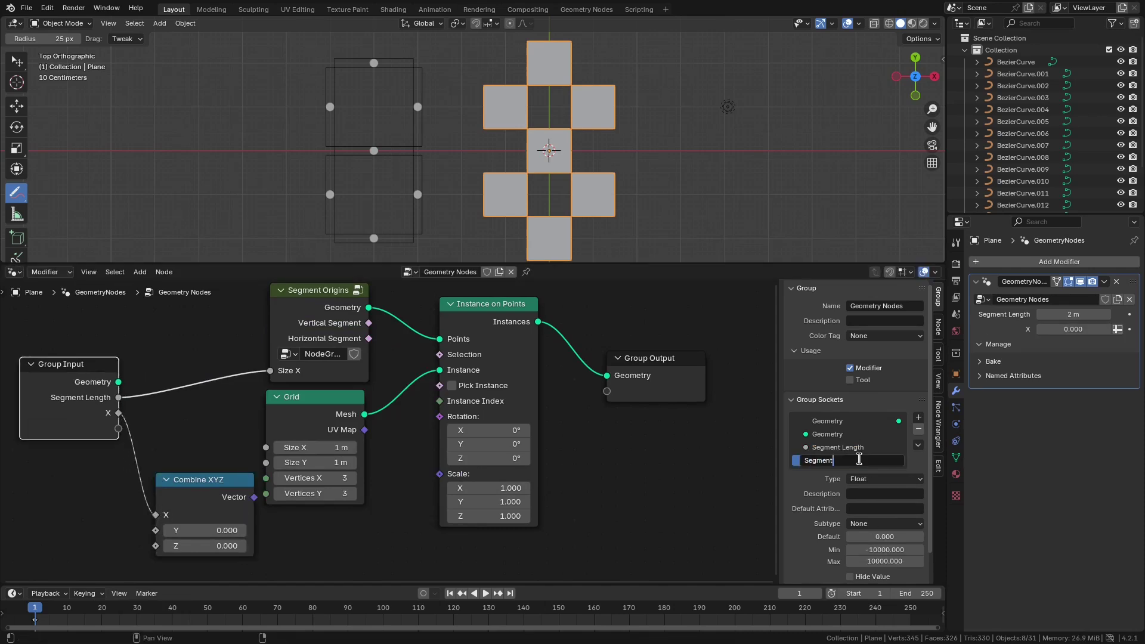
pyautogui.press('Return')
# Move the Grid, Group Output and Combine XYZ nodes apart and set Combine XYZ's Y and Z to 1
pyautogui.moveTo(623, 430); pyautogui.dragTo(639, 419, button='middle')
pyautogui.moveTo(322, 388); pyautogui.dragTo(358, 286)
pyautogui.moveTo(409, 312); pyautogui.dragTo(409, 282, button='middle')
pyautogui.moveTo(650, 328); pyautogui.dragTo(686, 322)
pyautogui.moveTo(208, 450); pyautogui.dragTo(237, 428)
pyautogui.moveTo(251, 479); pyautogui.dragTo(251, 494)
pyautogui.write('1')
pyautogui.press('Return')
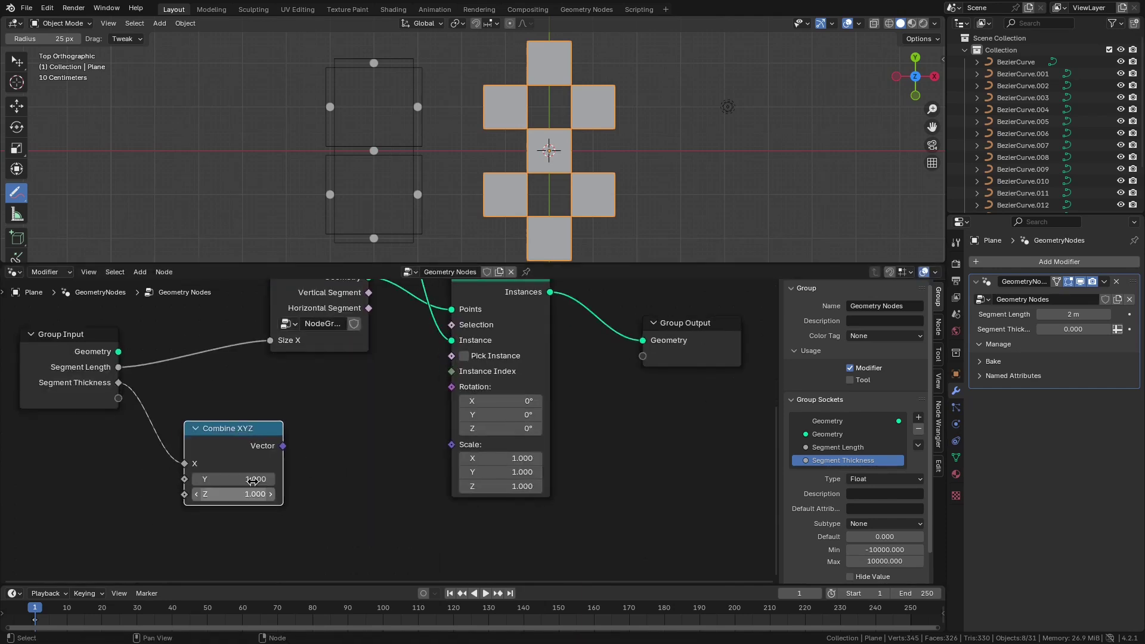
# Set the modifier's Segment Thickness to 0.2 and drive the Instance on Points Scale with the Combine XYZ vector
pyautogui.press('Return')
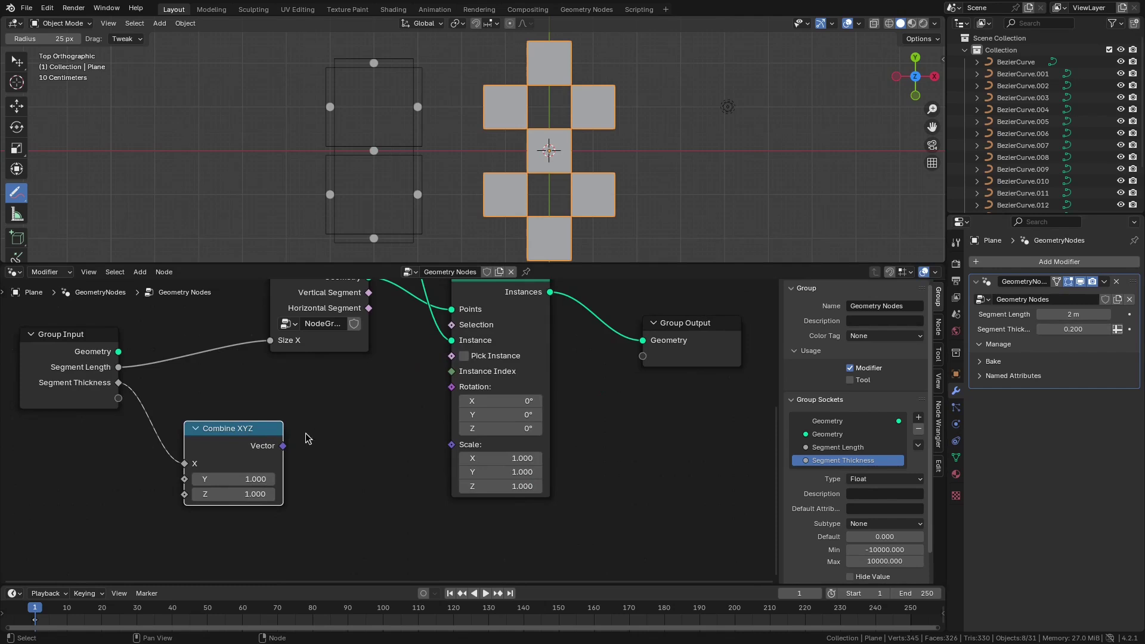
pyautogui.moveTo(283, 446); pyautogui.dragTo(441, 450)
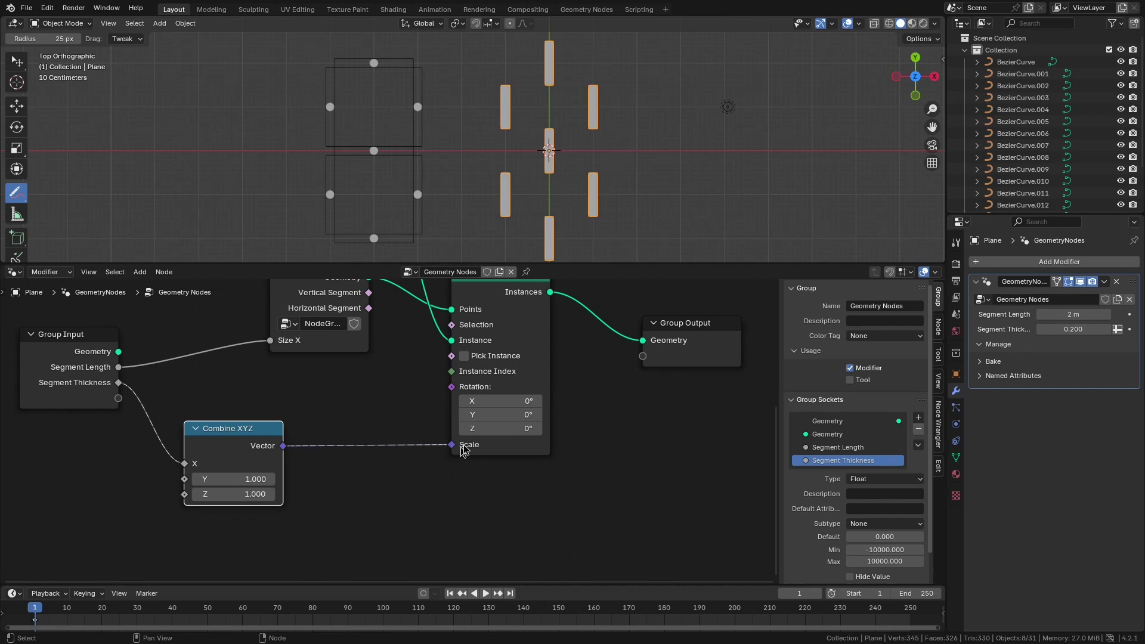
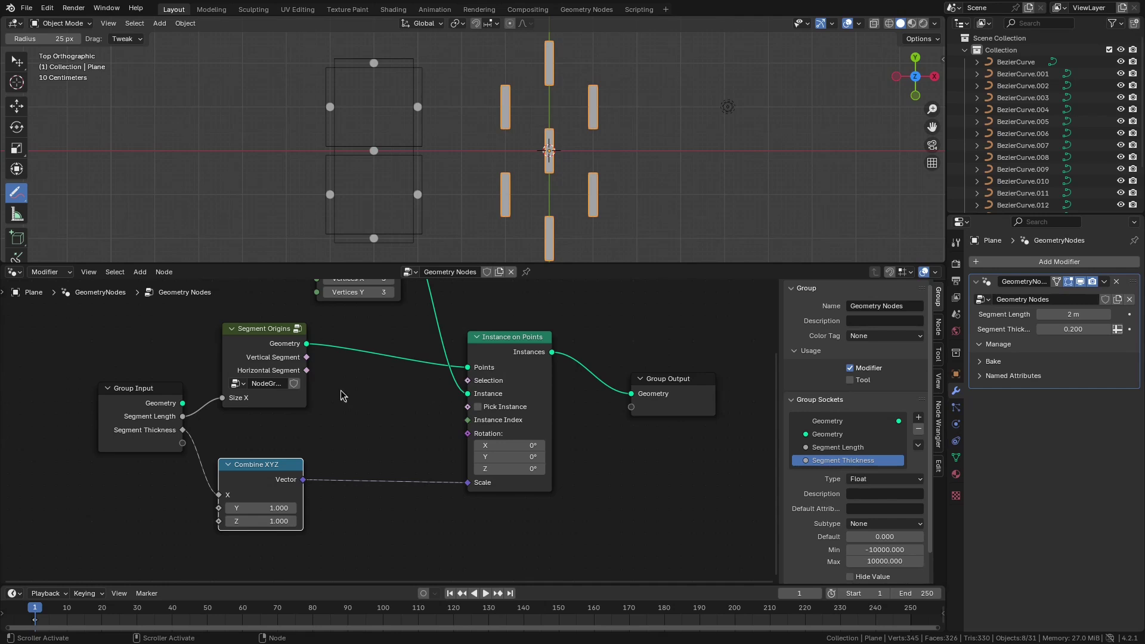
# Add a Multiply Math node that multiplies the Vertical Segment output by Segment Thickness
pyautogui.moveTo(307, 371); pyautogui.dragTo(327, 380)
pyautogui.write('mul')
pyautogui.press('Return')
pyautogui.click(329, 380)
pyautogui.moveTo(260, 481); pyautogui.dragTo(317, 497)
pyautogui.moveTo(183, 430); pyautogui.dragTo(327, 446)
# Feed the Multiply result into the X input of Combine XYZ and spread out the surrounding nodes
pyautogui.moveTo(251, 343); pyautogui.dragTo(238, 335)
pyautogui.moveTo(525, 369); pyautogui.dragTo(548, 372)
pyautogui.moveTo(668, 387); pyautogui.dragTo(708, 381)
pyautogui.moveTo(506, 374); pyautogui.dragTo(526, 372)
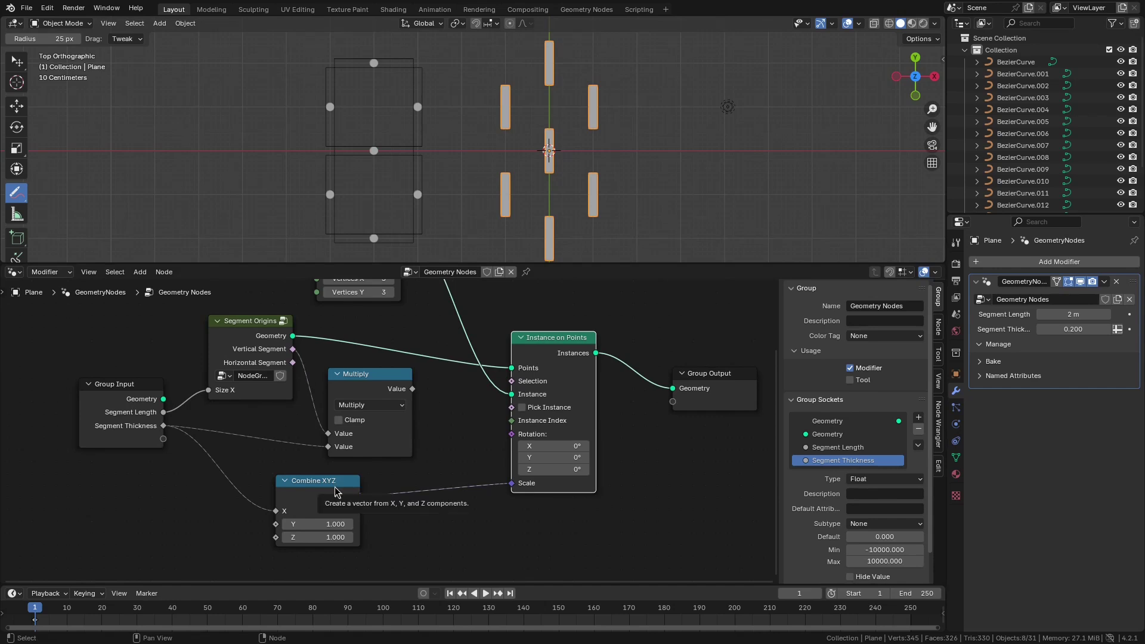
pyautogui.moveTo(413, 389); pyautogui.dragTo(276, 512)
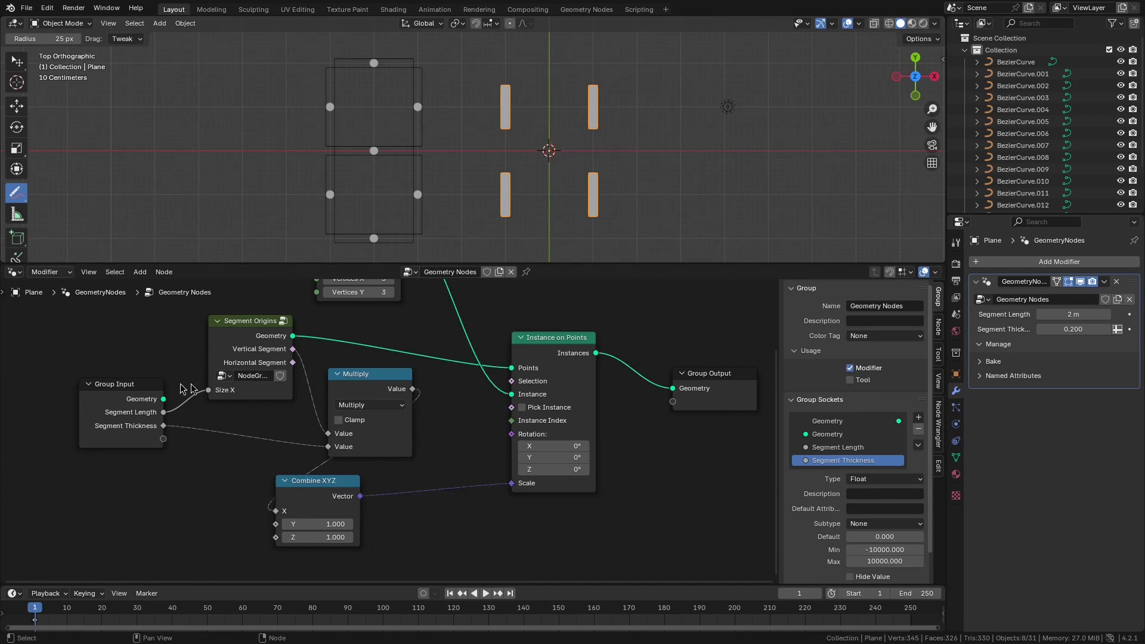
pyautogui.moveTo(126, 385); pyautogui.dragTo(46, 380)
pyautogui.moveTo(229, 339); pyautogui.dragTo(143, 338)
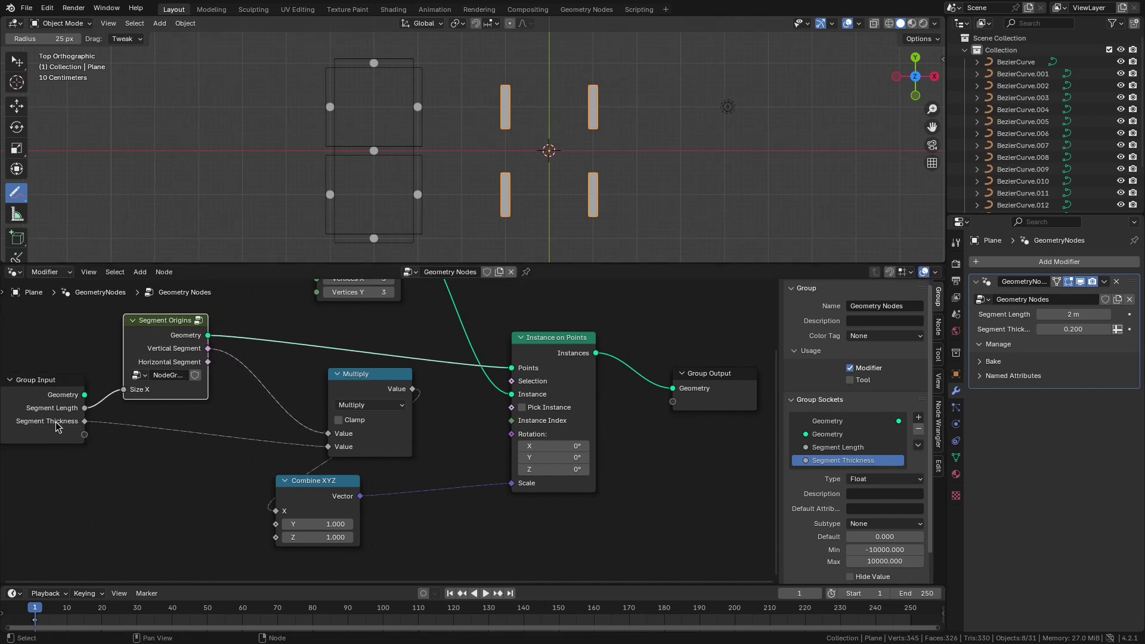
pyautogui.moveTo(385, 445); pyautogui.dragTo(307, 438)
pyautogui.moveTo(319, 488); pyautogui.dragTo(404, 471)
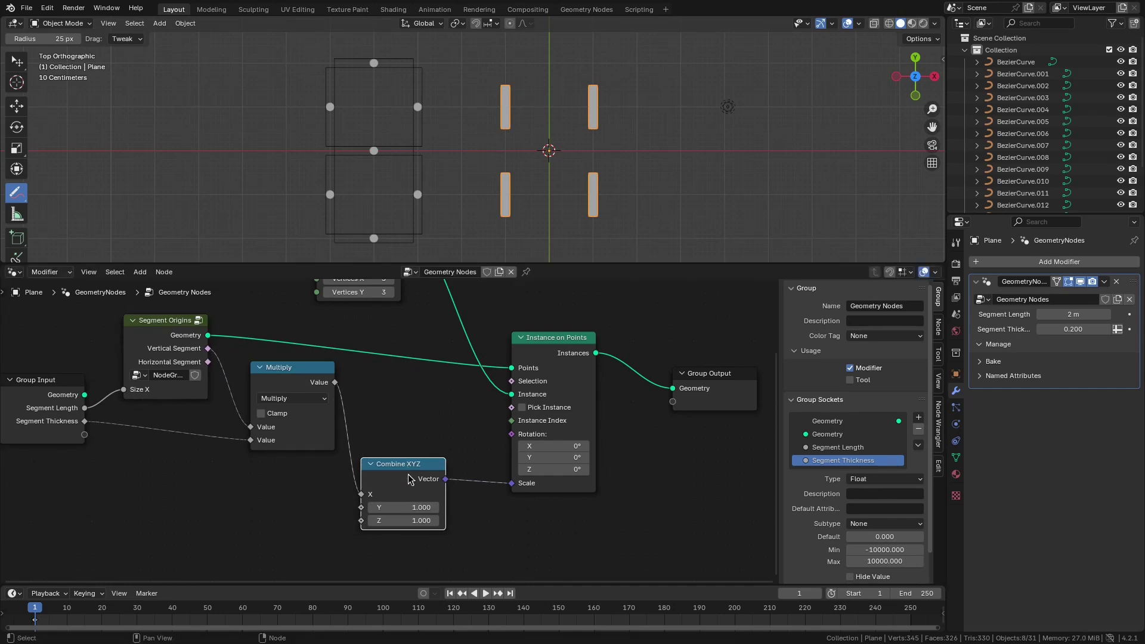
# Add a second Multiply node that multiplies the Horizontal Segment output by Segment Length
pyautogui.moveTo(272, 387); pyautogui.dragTo(248, 464)
pyautogui.press('Return')
pyautogui.click(241, 452)
pyautogui.moveTo(84, 408); pyautogui.dragTo(241, 518)
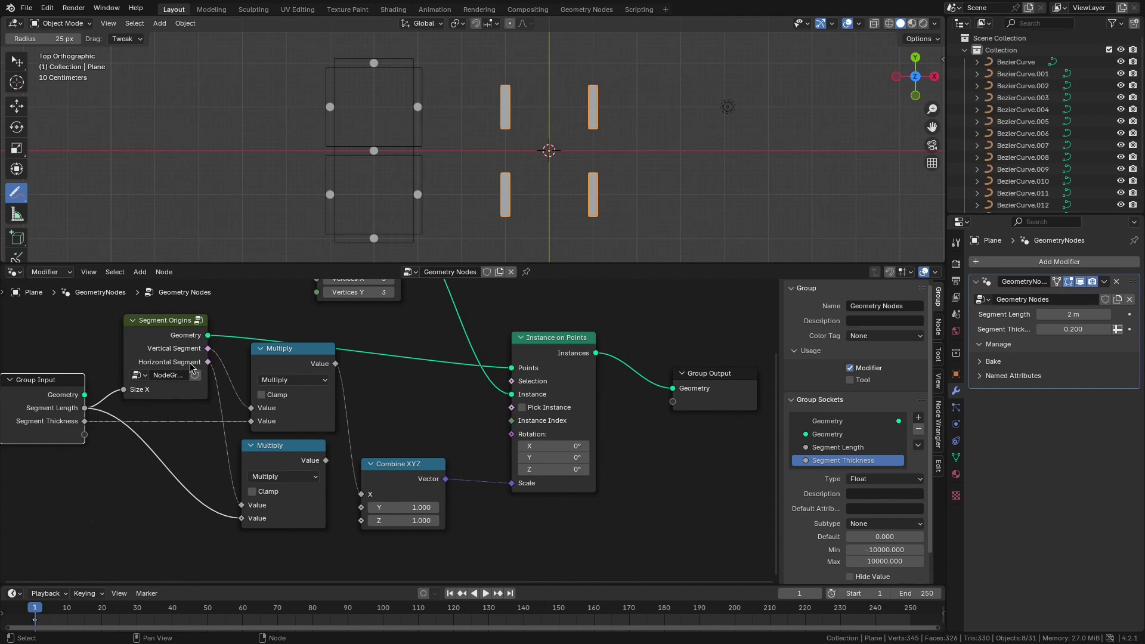
# Sum the two Multiply results with an Add node and feed the result into Combine XYZ's X input
pyautogui.moveTo(389, 475); pyautogui.dragTo(442, 475)
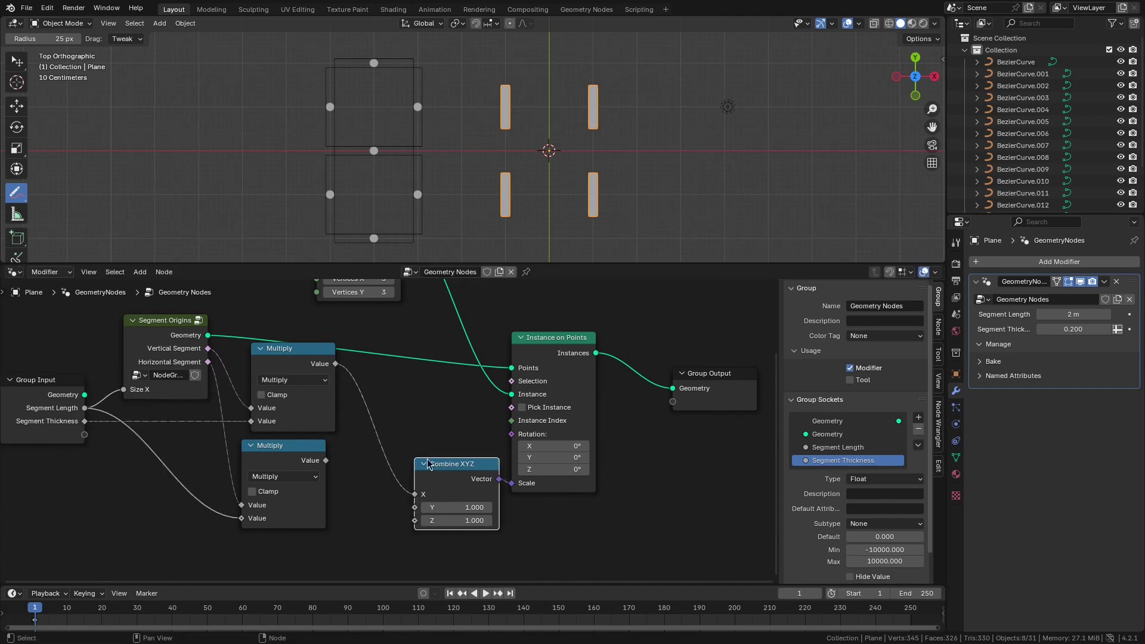
pyautogui.moveTo(336, 368); pyautogui.dragTo(383, 431)
pyautogui.write('add')
pyautogui.press('Return')
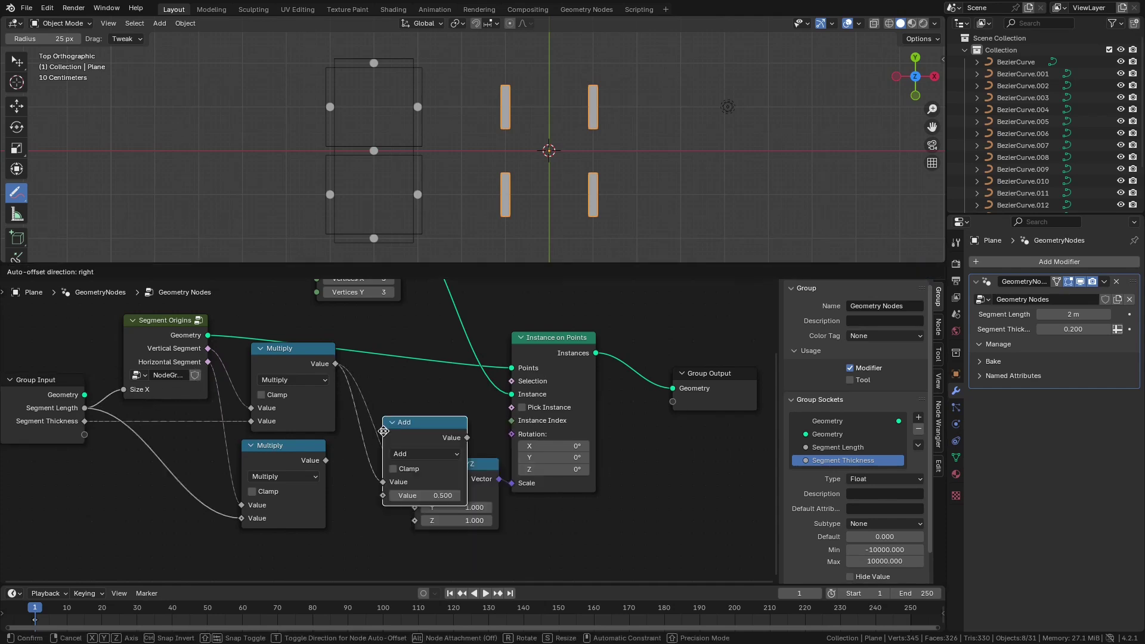
pyautogui.click(375, 392)
pyautogui.moveTo(326, 461); pyautogui.dragTo(374, 455)
pyautogui.moveTo(390, 402); pyautogui.dragTo(415, 495)
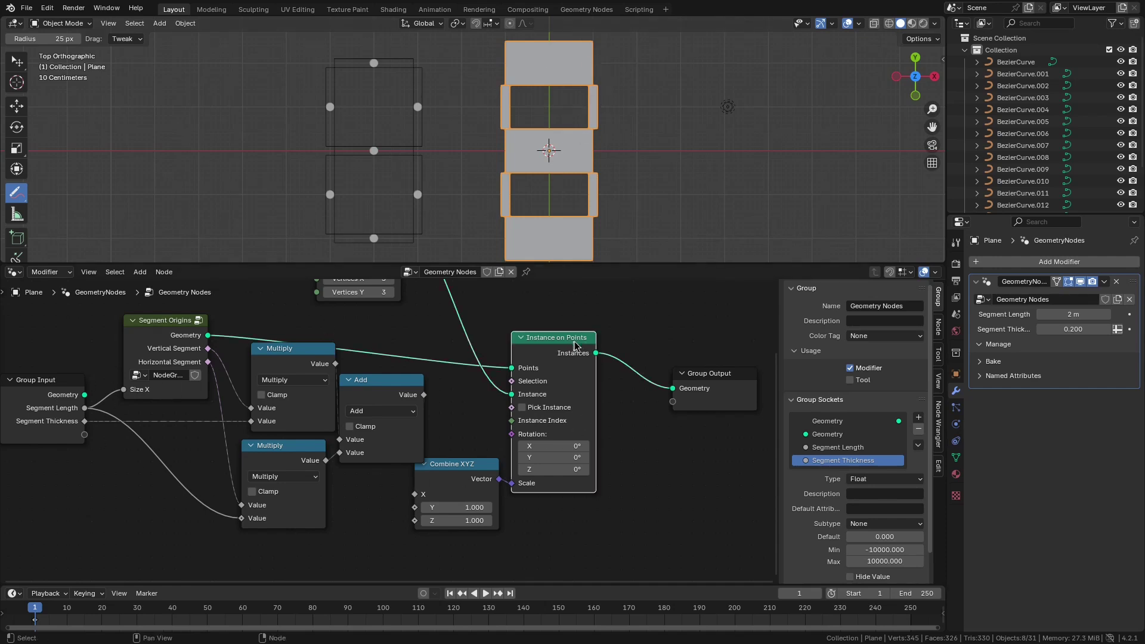
# Space out the Add, Combine XYZ, Instance on Points, Group Output and second Multiply nodes so they no longer overlap
pyautogui.moveTo(571, 344); pyautogui.dragTo(632, 344)
pyautogui.moveTo(428, 486); pyautogui.dragTo(488, 472)
pyautogui.moveTo(380, 425); pyautogui.dragTo(428, 429)
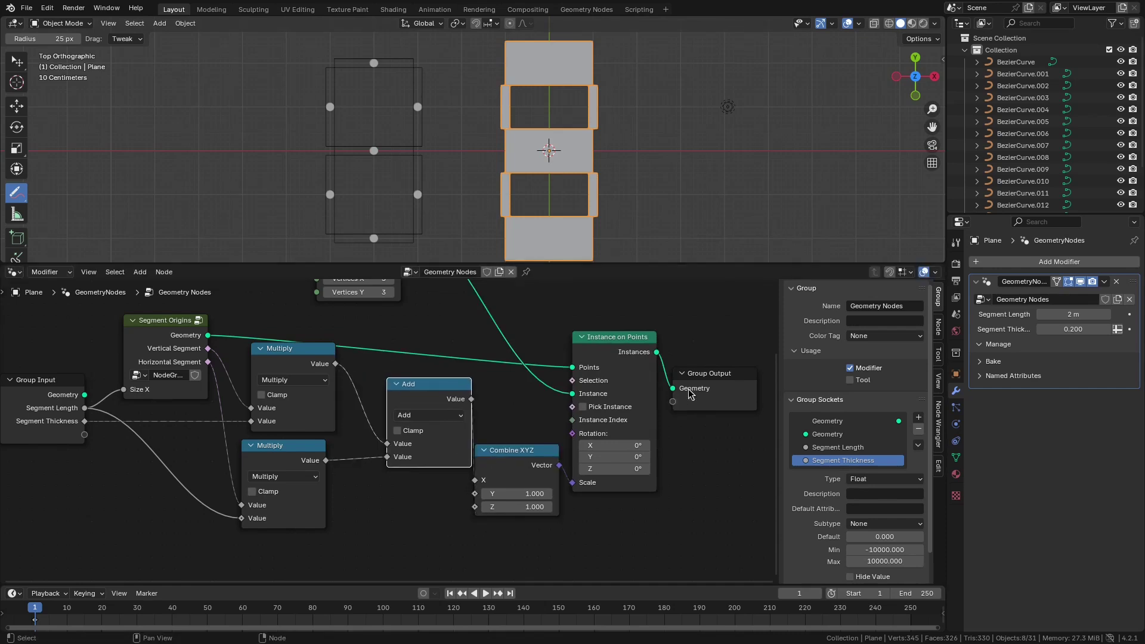
pyautogui.moveTo(681, 392); pyautogui.dragTo(707, 394)
pyautogui.moveTo(636, 360); pyautogui.dragTo(673, 365)
pyautogui.moveTo(525, 453); pyautogui.dragTo(562, 440)
pyautogui.moveTo(282, 451); pyautogui.dragTo(316, 455)
pyautogui.scroll(4, 597, 186)
pyautogui.keyDown('shift'); pyautogui.moveTo(613, 143); pyautogui.dragTo(596, 267, button='middle'); pyautogui.keyUp('shift')
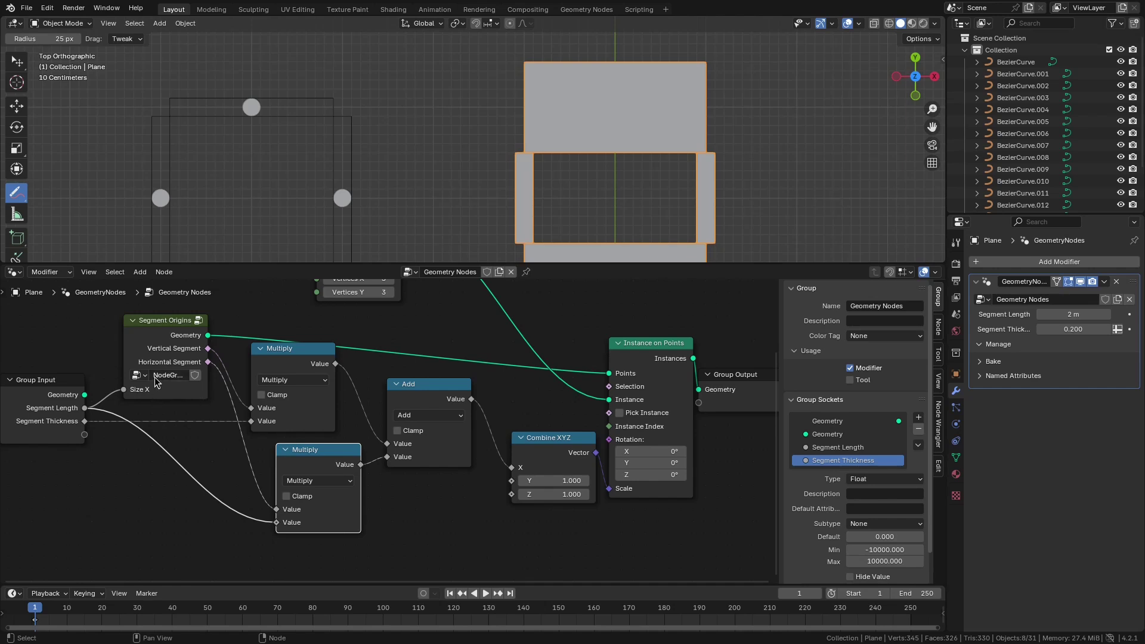
# Add a Subtract node computing Segment Length minus Segment Thickness and feed its result into the Multiply node that uses Horizontal Segment
pyautogui.moveTo(89, 410); pyautogui.dragTo(130, 440)
pyautogui.write('sub')
pyautogui.press('Return')
pyautogui.click(131, 441)
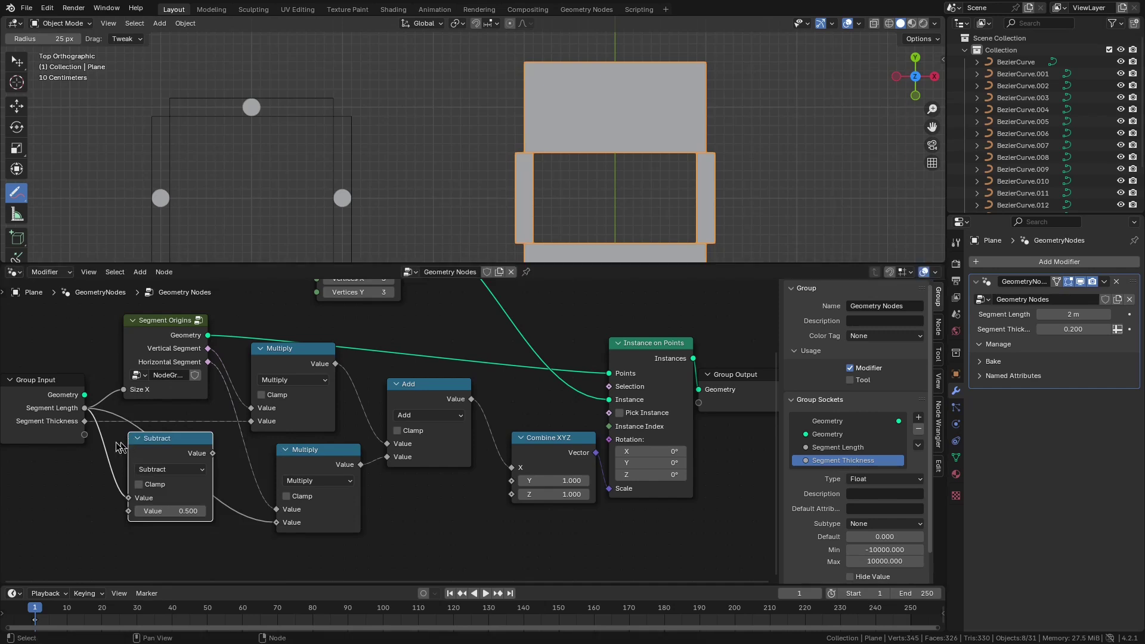
pyautogui.moveTo(84, 421); pyautogui.dragTo(128, 511)
pyautogui.moveTo(176, 448); pyautogui.dragTo(276, 522)
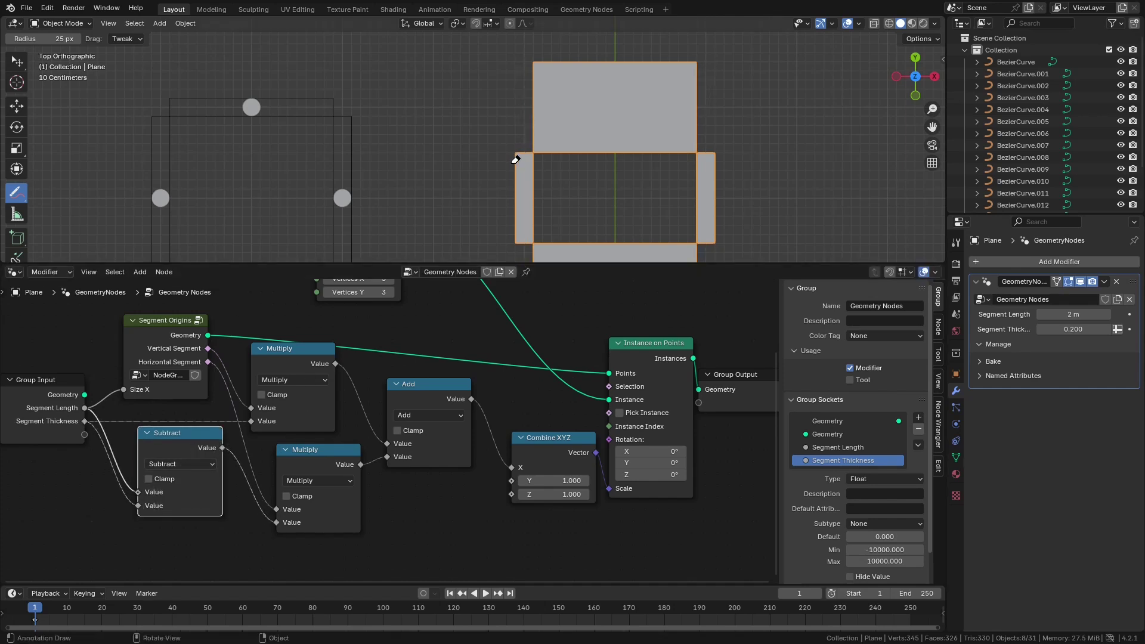
pyautogui.scroll(-2, 439, 406)
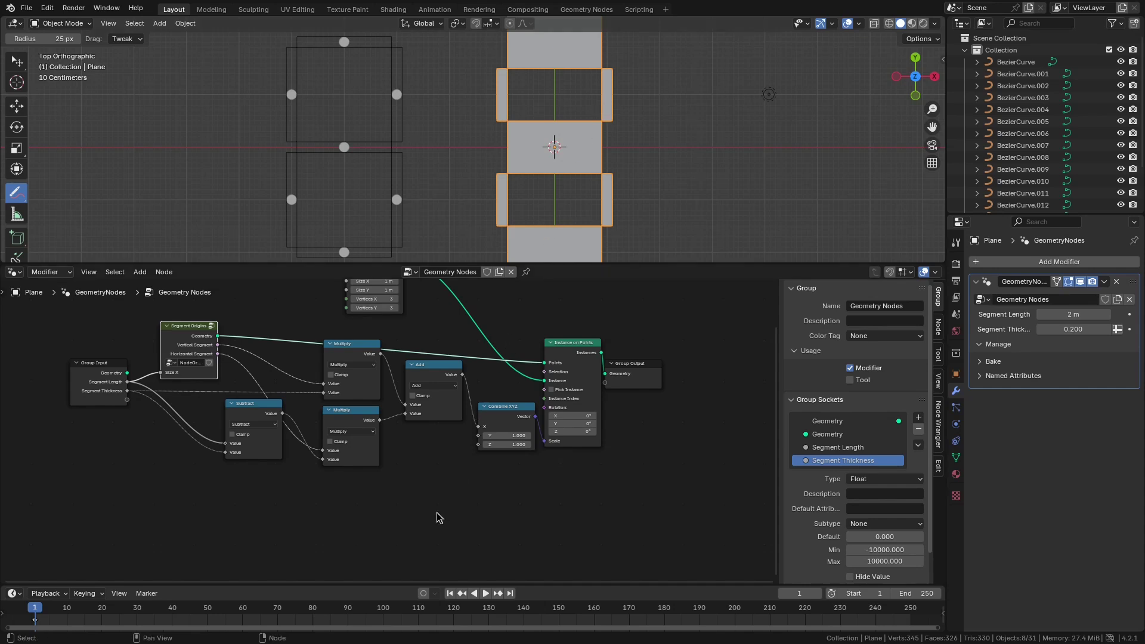
# Duplicate the linked Subtract, Multiply and Add nodes, swap the copies' segment inputs, and feed the copied Add into Combine XYZ's Y input
pyautogui.moveTo(439, 513); pyautogui.dragTo(252, 376)
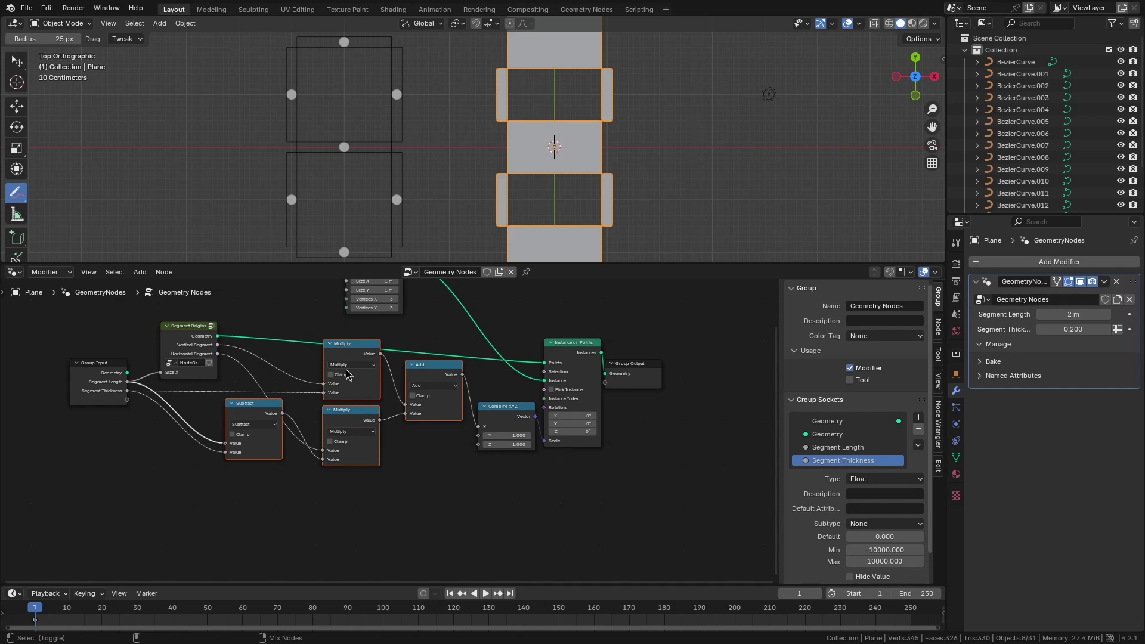
pyautogui.scroll(2, 347, 375)
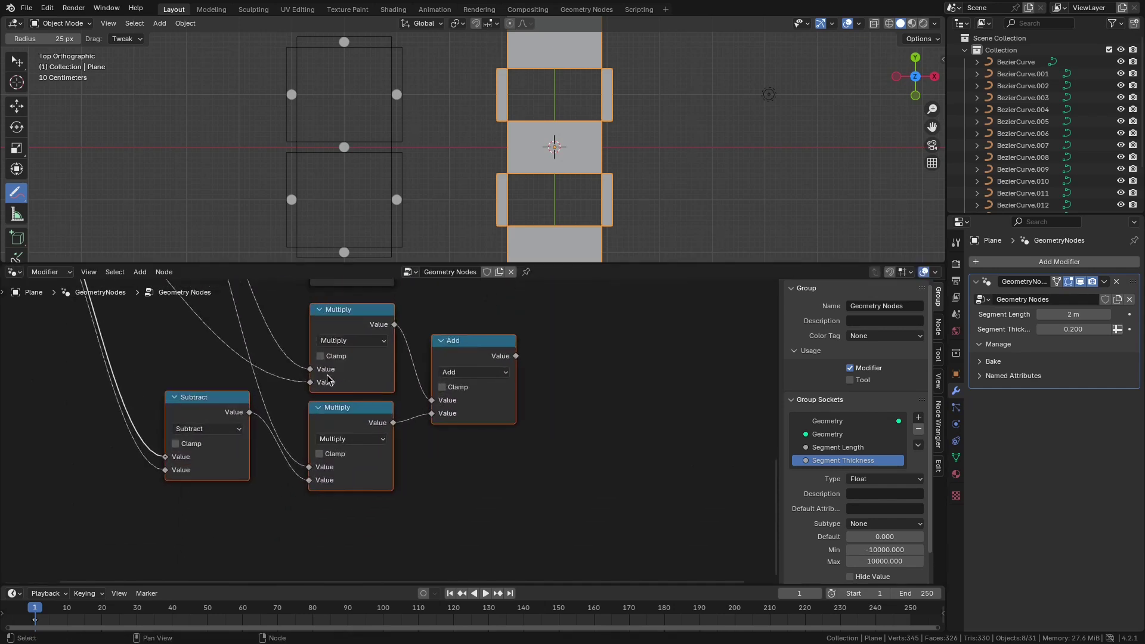
pyautogui.moveTo(310, 370)
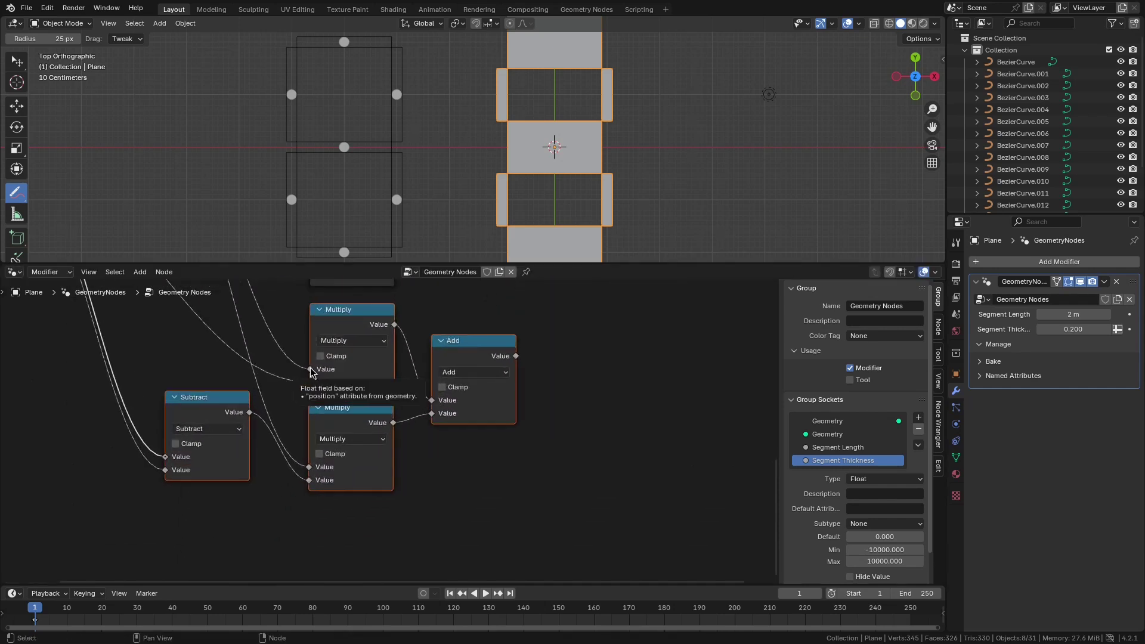
pyautogui.keyDown('alt'); pyautogui.moveTo(311, 369); pyautogui.dragTo(305, 465); pyautogui.keyUp('alt')
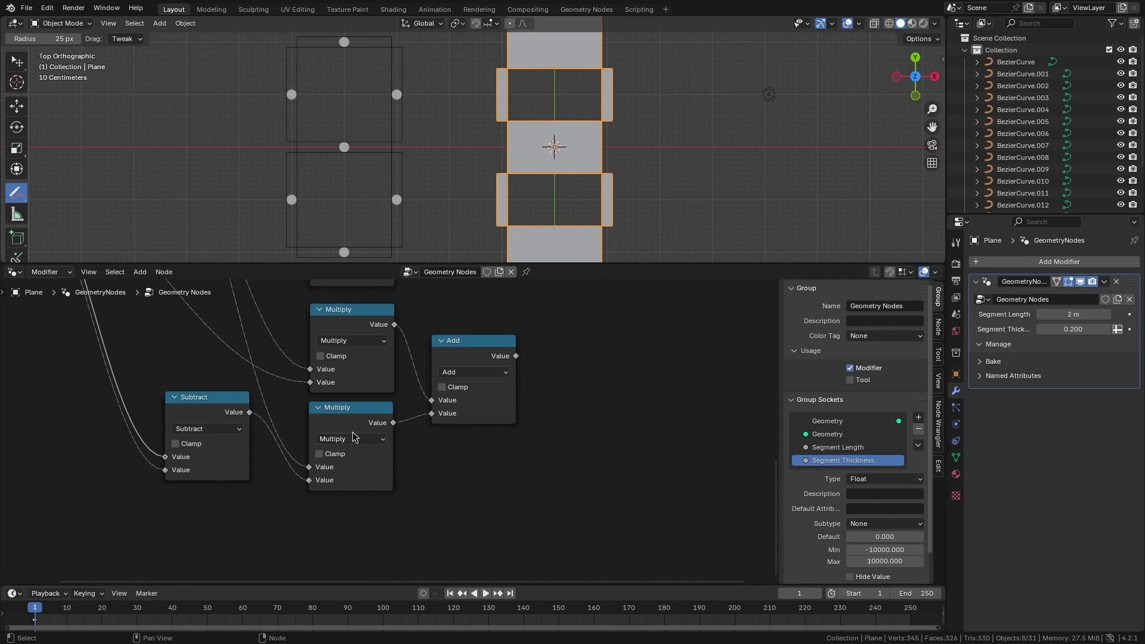
pyautogui.scroll(-3, 353, 437)
pyautogui.moveTo(356, 422); pyautogui.dragTo(335, 543, button='middle')
pyautogui.moveTo(469, 492); pyautogui.dragTo(488, 402)
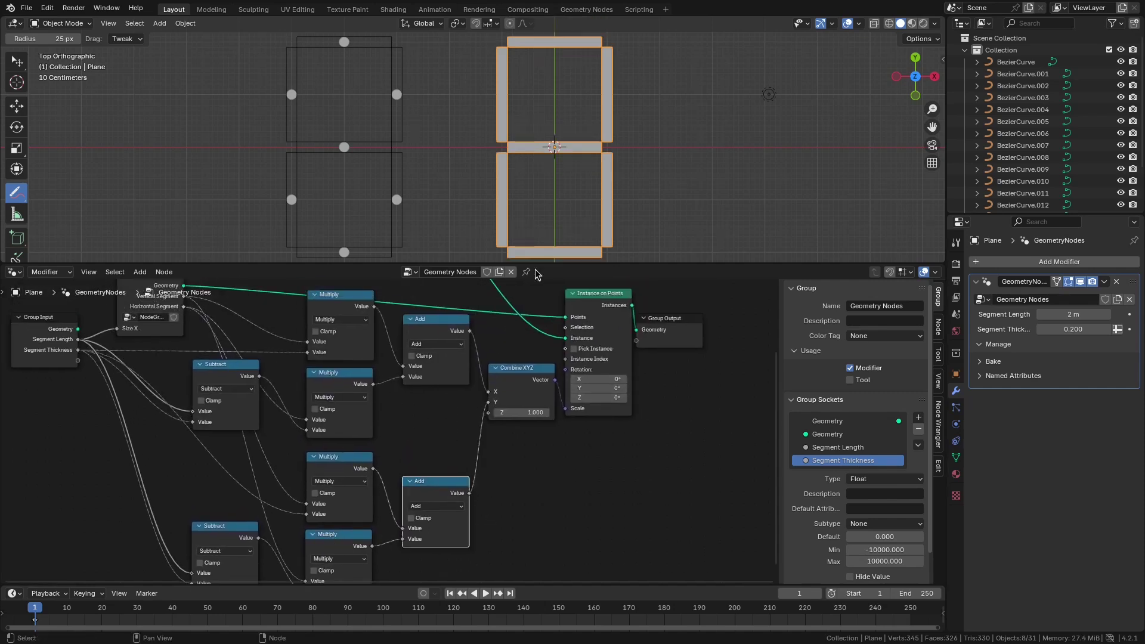
# Combine all nodes between Group Input and Group Output into a node group labelled Seven Segment
pyautogui.scroll(-2, 561, 197)
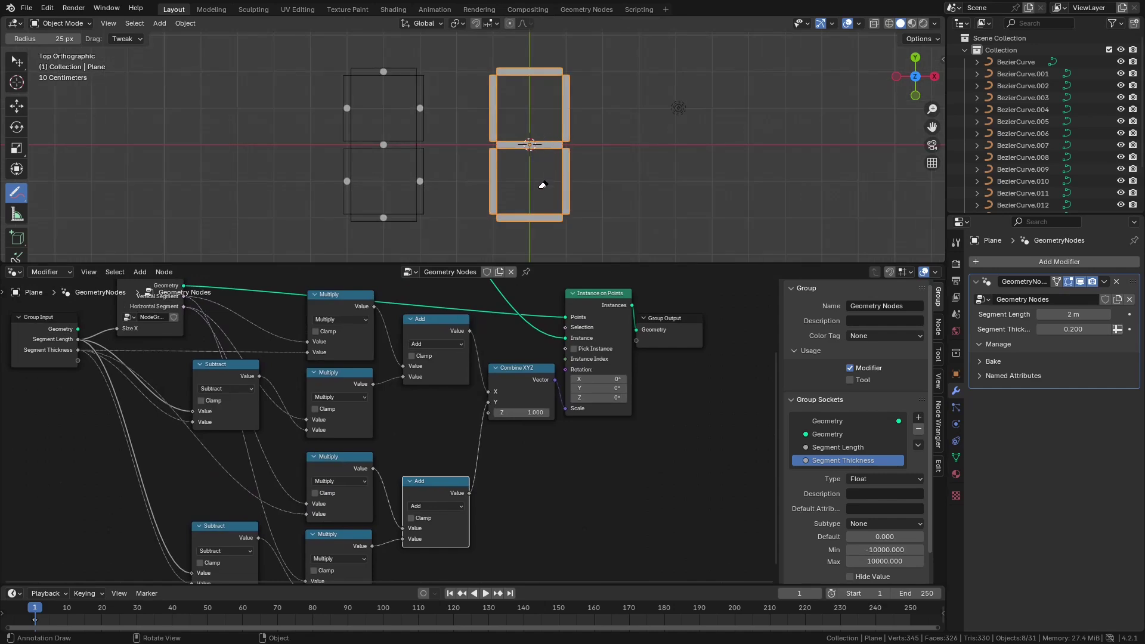
pyautogui.press('Home')
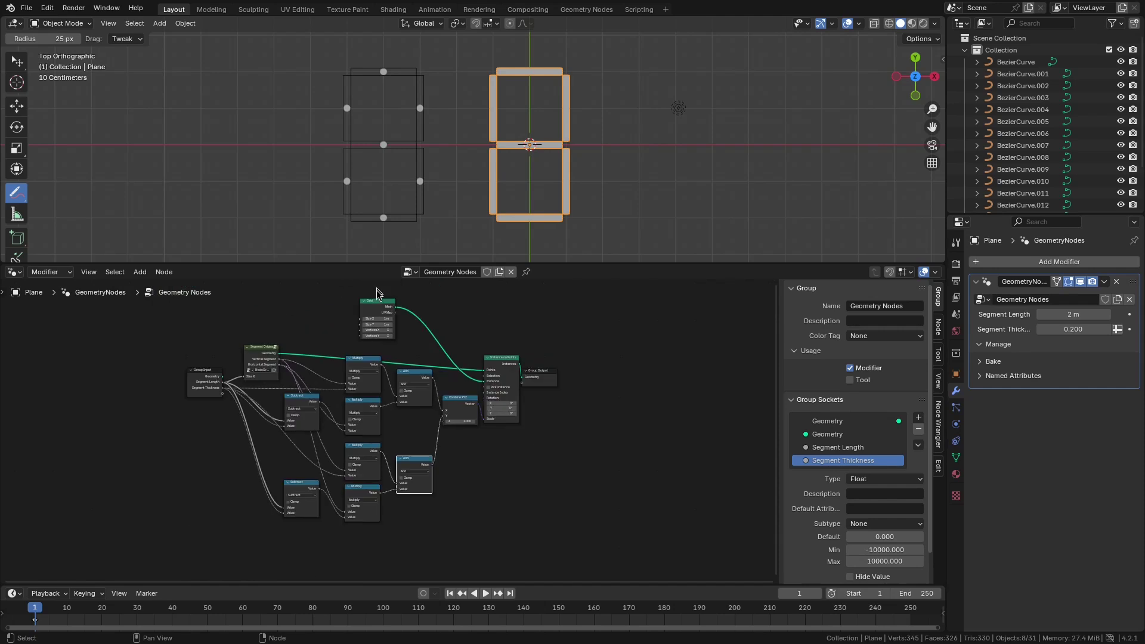
pyautogui.scroll(1, 578, 194)
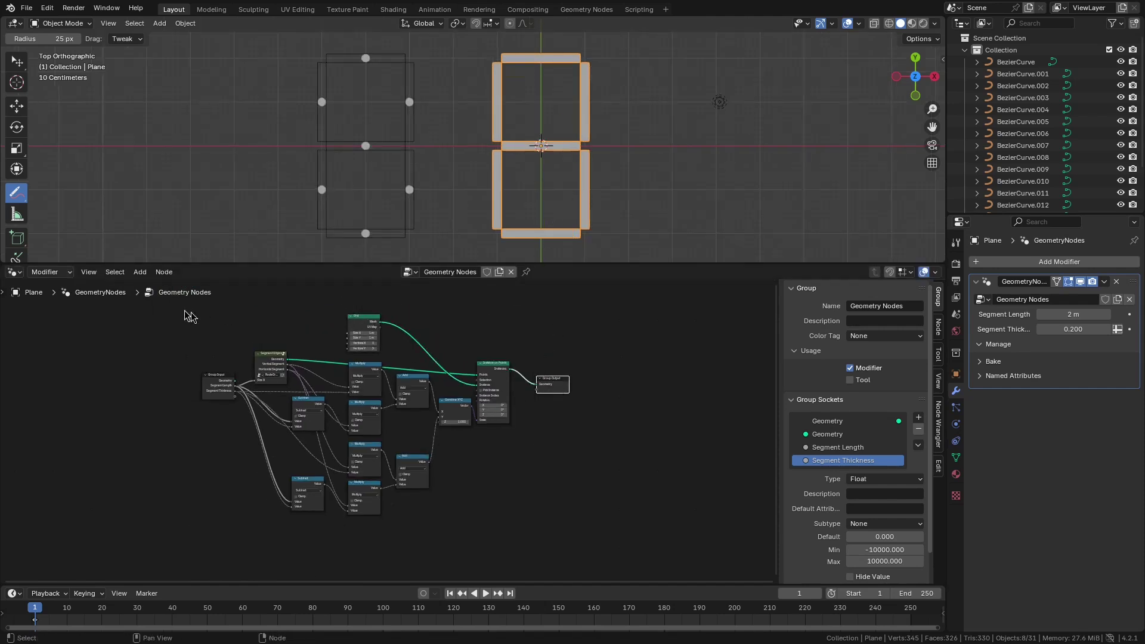
pyautogui.press('a')
pyautogui.hotkey('ctrl', 'g')
pyautogui.press('Home')
pyautogui.press('F2')
pyautogui.write('Seven Segment')
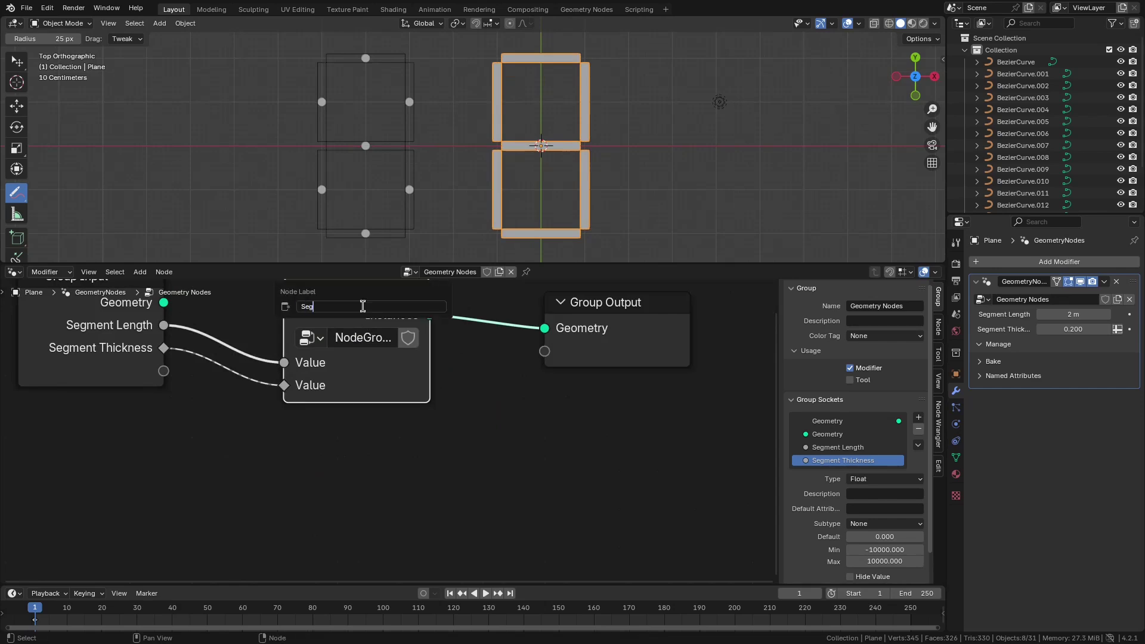
pyautogui.press('Return')
pyautogui.press('Home')
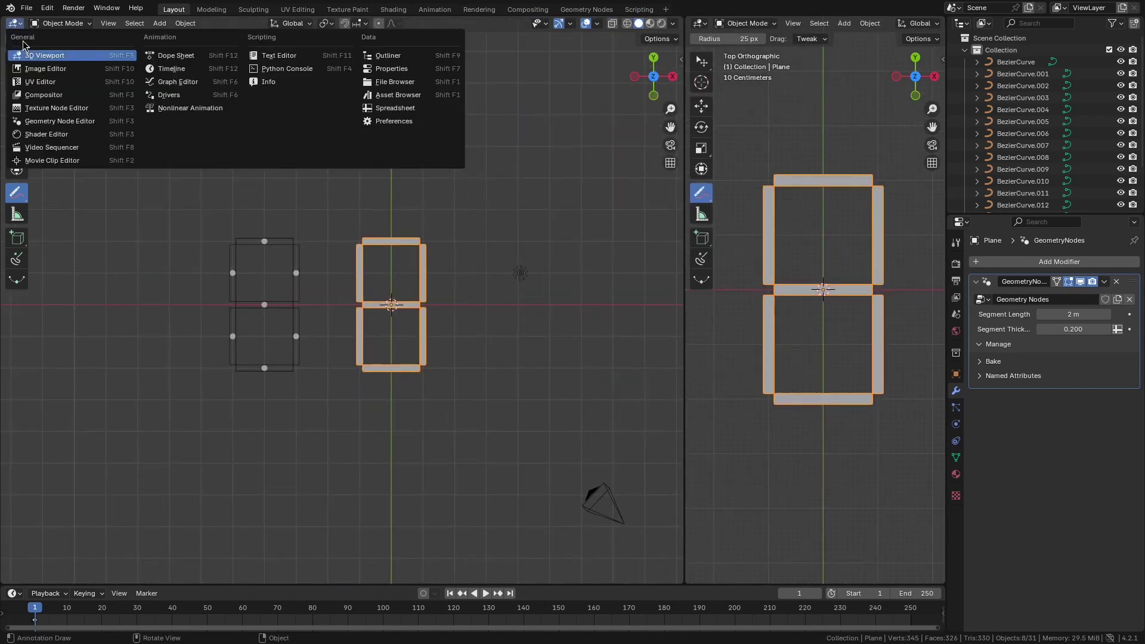
# Switch the wider 3D viewport to the Geometry Node Editor and hide the tool shelf in the remaining 3D viewport
pyautogui.click(71, 111)
pyautogui.press('t')
pyautogui.scroll(2, 818, 215)
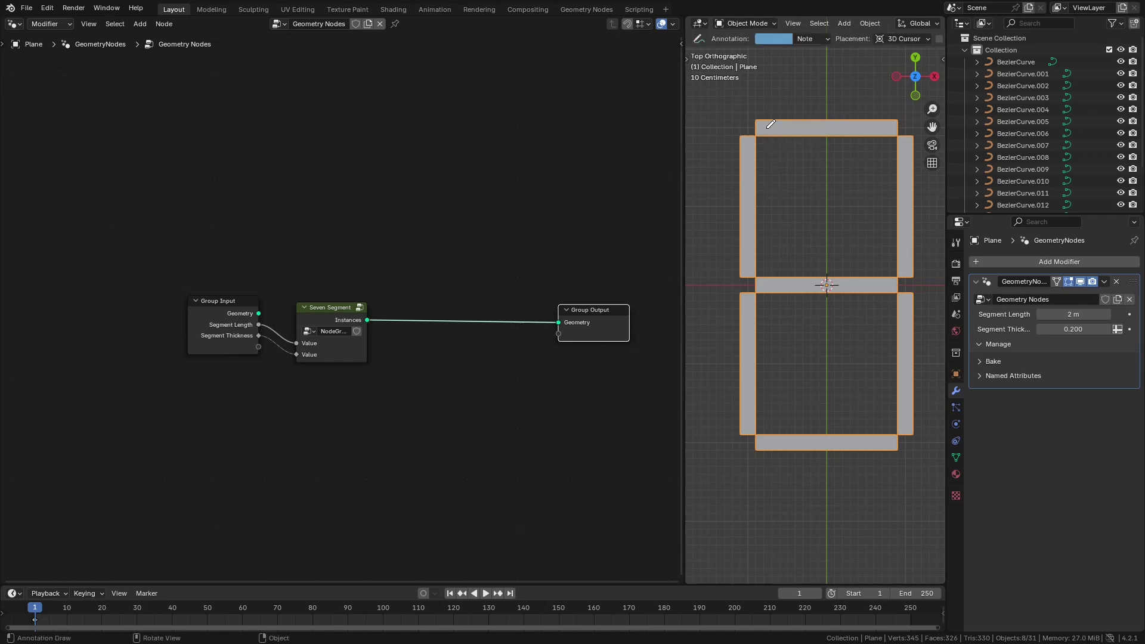
# Trace a digit 2 over the segments with annotation strokes and cross out the upper-left and lower-right vertical segments
pyautogui.moveTo(769, 125)
pyautogui.mouseDown()
pyautogui.moveTo(898, 134)
pyautogui.moveTo(905, 251)
pyautogui.moveTo(768, 296)
pyautogui.moveTo(780, 441)
pyautogui.moveTo(897, 443)
pyautogui.mouseUp()
pyautogui.moveTo(728, 187)
pyautogui.mouseDown()
pyautogui.moveTo(766, 209)
pyautogui.moveTo(727, 222)
pyautogui.mouseUp()
pyautogui.moveTo(890, 342); pyautogui.dragTo(926, 362)
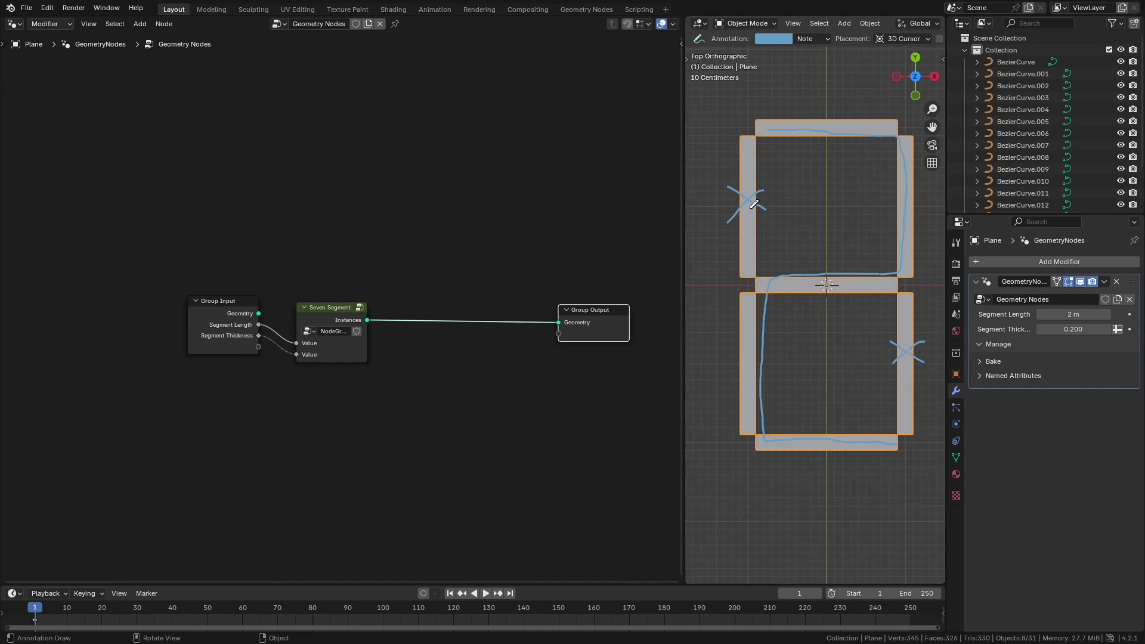
# Undo the annotation strokes drawn for the digit 2
pyautogui.hotkey('ctrl', 'z')
pyautogui.hotkey('ctrl', 'z')
pyautogui.hotkey('ctrl', 'z')
pyautogui.hotkey('ctrl', 'z')
pyautogui.hotkey('ctrl', 'z')
pyautogui.hotkey('ctrl', 'z')
pyautogui.hotkey('ctrl', 'shift', 'z')
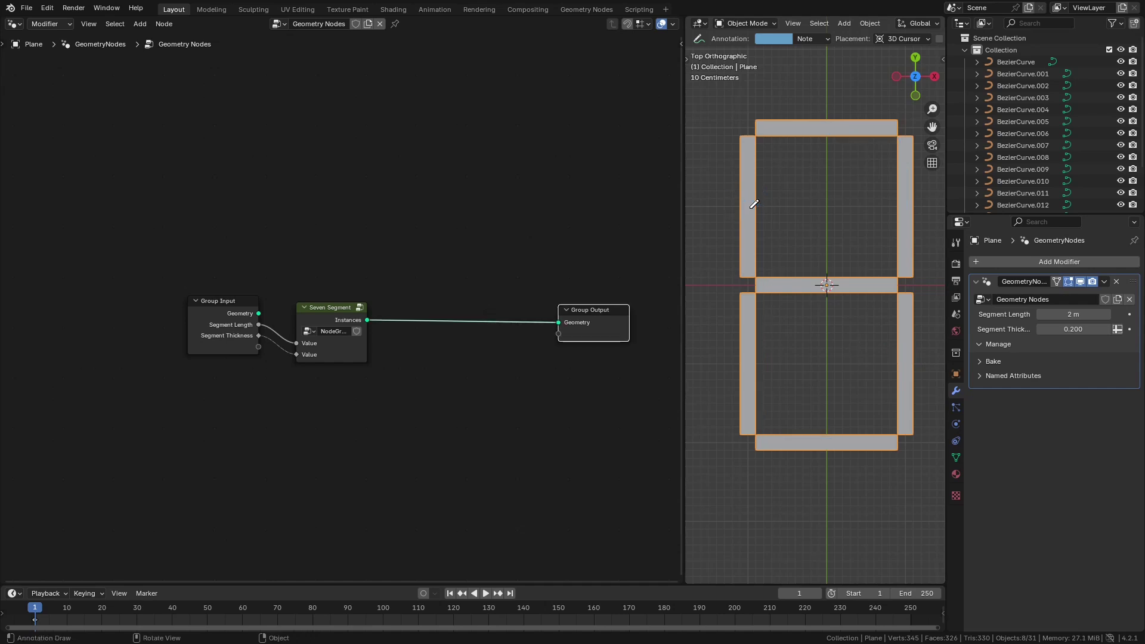
# Attach a Viewer node to the Seven Segment output and feed its Value input from a new Index node
pyautogui.keyDown('ctrl'); pyautogui.keyDown('shift'); pyautogui.click(334, 310); pyautogui.keyUp('shift'); pyautogui.keyUp('ctrl')
pyautogui.press('g')
pyautogui.click(443, 187)
pyautogui.moveTo(416, 234); pyautogui.dragTo(382, 221)
pyautogui.write('inde')
pyautogui.press('Return')
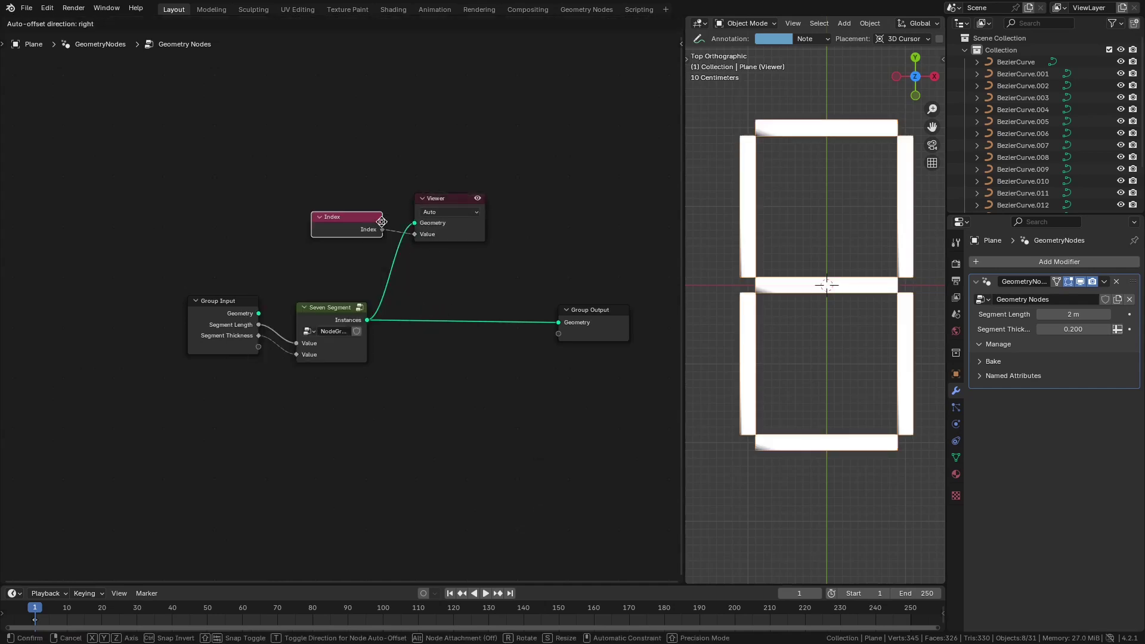
pyautogui.click(381, 221)
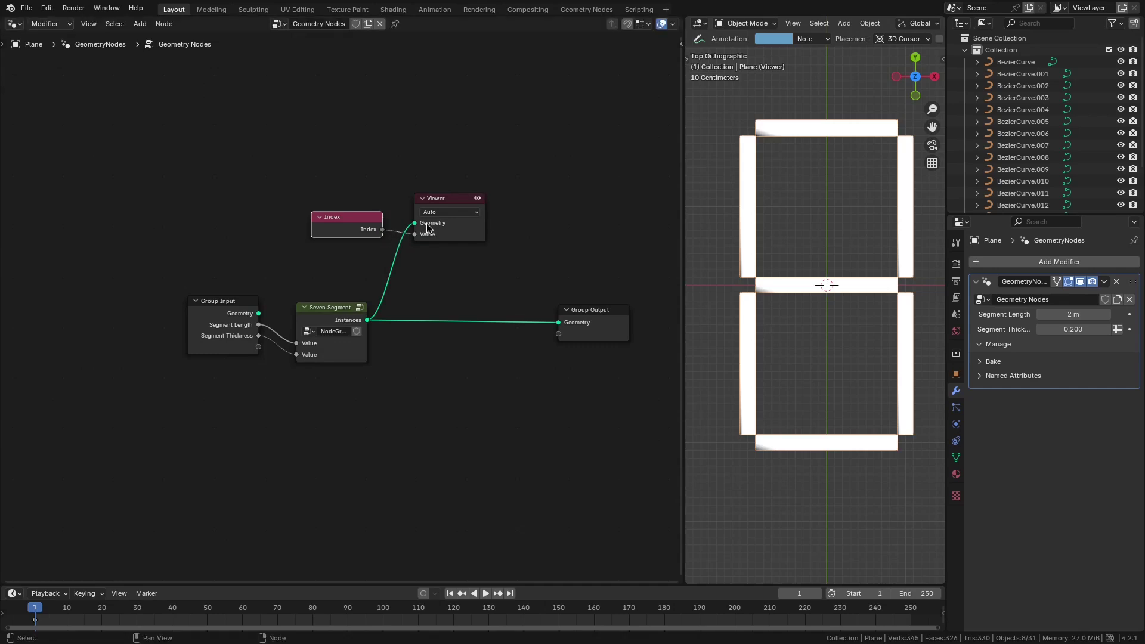
# Set the Viewer's domain to Instance, widen the 3D viewport and enable the Attribute Text overlay
pyautogui.scroll(2, 442, 221)
pyautogui.click(398, 203)
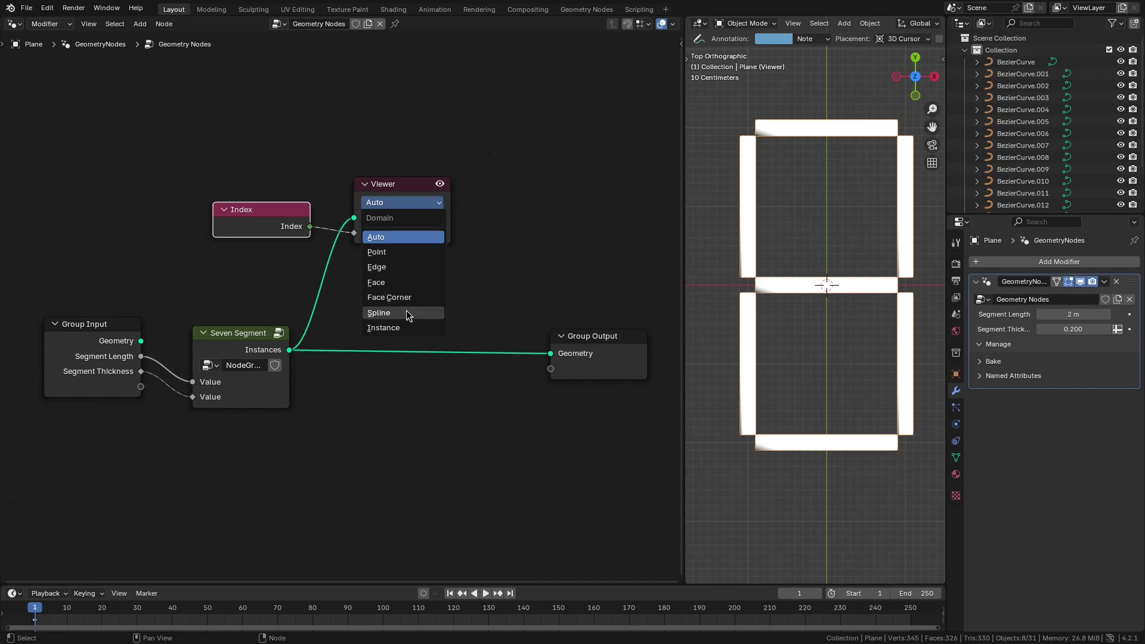
pyautogui.click(406, 328)
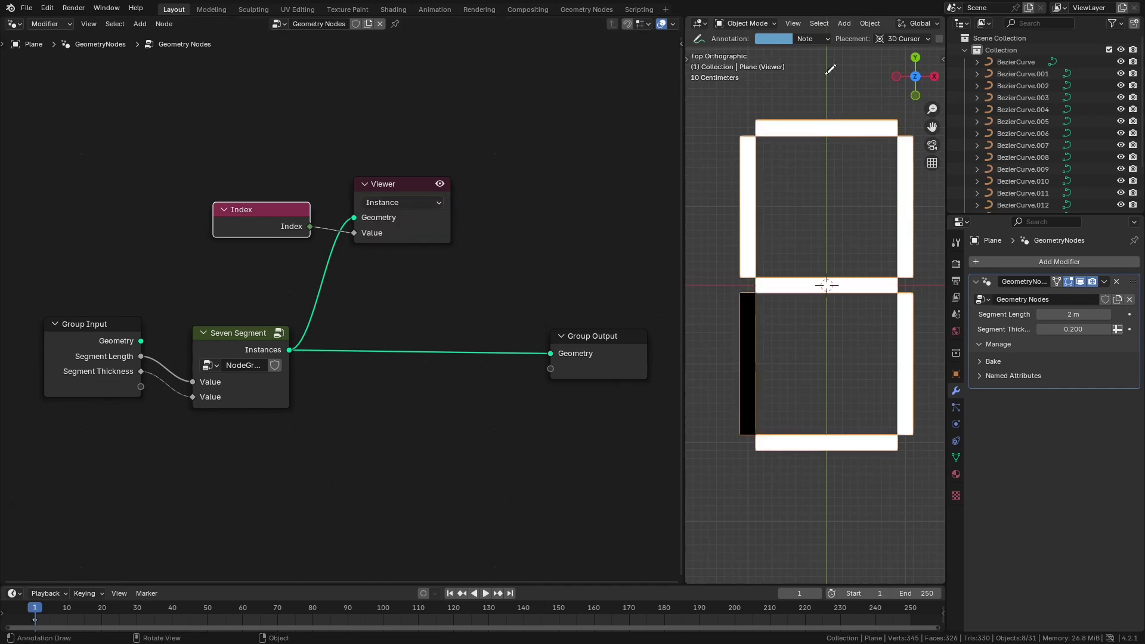
pyautogui.moveTo(684, 268); pyautogui.dragTo(435, 269)
pyautogui.click(859, 24)
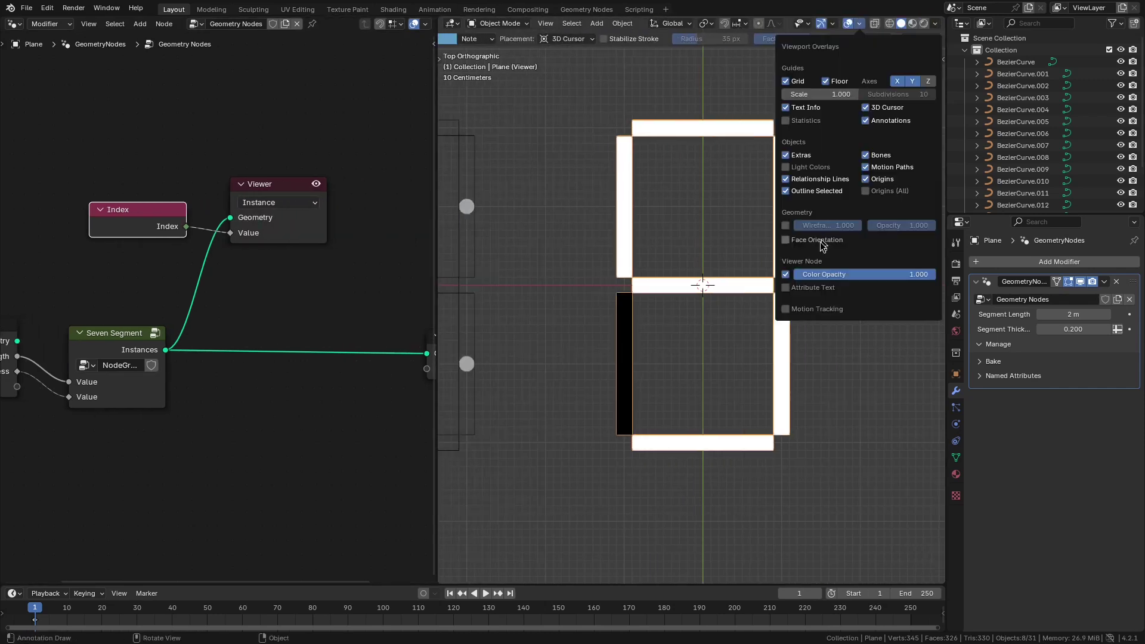
pyautogui.click(808, 293)
pyautogui.scroll(4, 715, 283)
pyautogui.scroll(-1, 715, 284)
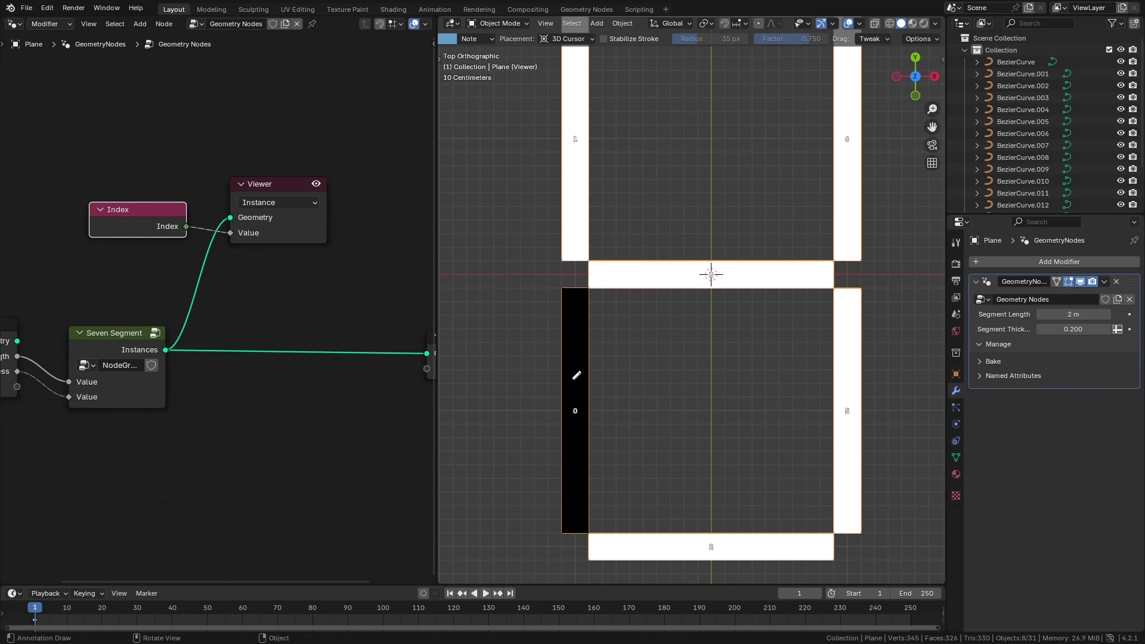
# Handwrite each segment's index number from 0 to 6 on its segment as an annotation
pyautogui.moveTo(574, 392); pyautogui.dragTo(577, 382)
pyautogui.moveTo(719, 544); pyautogui.dragTo(734, 549)
pyautogui.moveTo(847, 430); pyautogui.dragTo(851, 427)
pyautogui.moveTo(731, 277); pyautogui.dragTo(729, 285)
pyautogui.moveTo(572, 157); pyautogui.dragTo(576, 173)
pyautogui.moveTo(853, 151); pyautogui.dragTo(849, 160)
pyautogui.keyDown('shift'); pyautogui.moveTo(770, 61); pyautogui.dragTo(778, 184, button='middle'); pyautogui.keyUp('shift')
pyautogui.moveTo(742, 122); pyautogui.dragTo(749, 139)
pyautogui.scroll(-1, 754, 307)
pyautogui.keyDown('shift'); pyautogui.moveTo(754, 306); pyautogui.dragTo(754, 212, button='middle'); pyautogui.keyUp('shift')
# Delete the Viewer node and the Index node connected to it
pyautogui.click(283, 184)
pyautogui.press('x')
pyautogui.click(166, 208)
pyautogui.press('x')
pyautogui.keyDown('shift'); pyautogui.moveTo(684, 418); pyautogui.dragTo(713, 419, button='middle'); pyautogui.keyUp('shift')
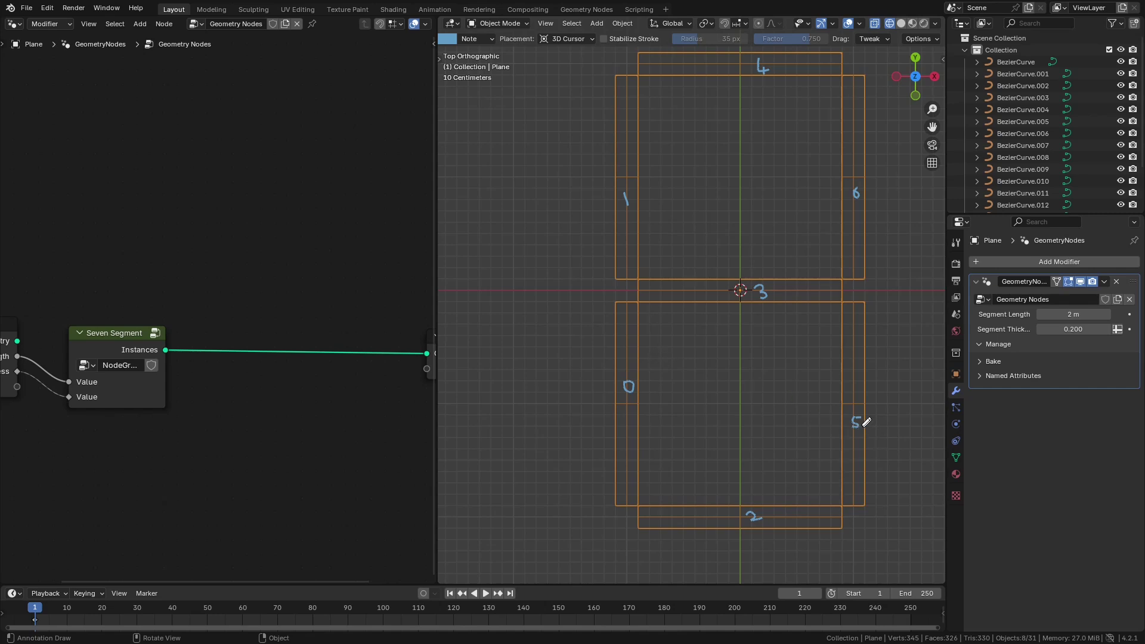
# Add an Index Switch node above the Seven Segment link and set its data type to Boolean
pyautogui.scroll(-3, 343, 415)
pyautogui.moveTo(322, 414); pyautogui.dragTo(290, 359, button='middle')
pyautogui.hotkey('shift', 'a')
pyautogui.write('inde')
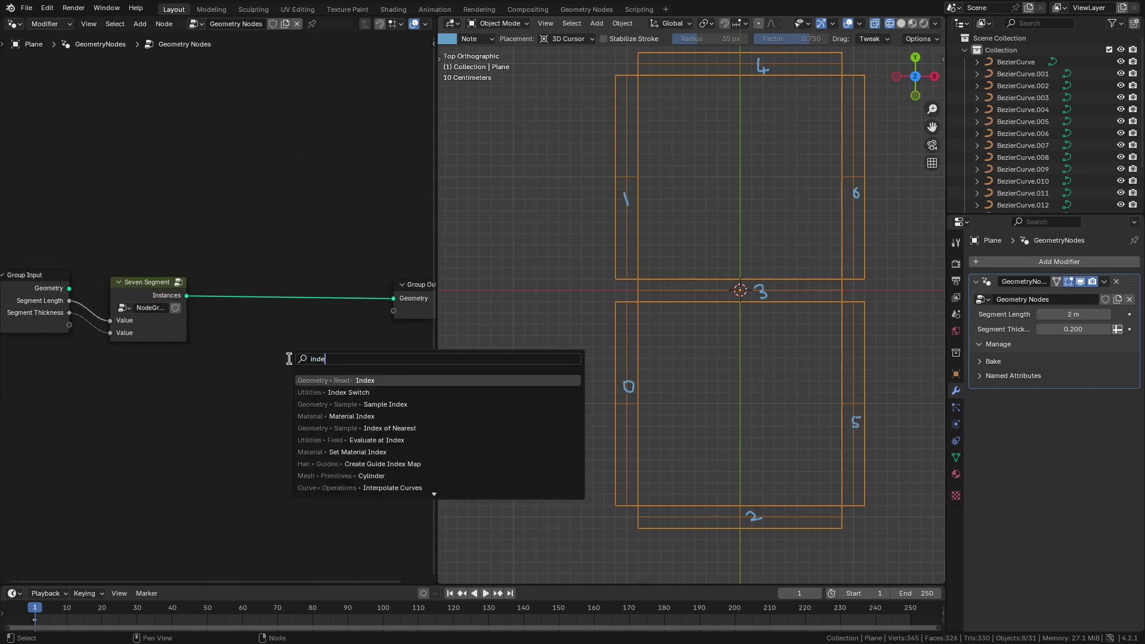
pyautogui.click(348, 392)
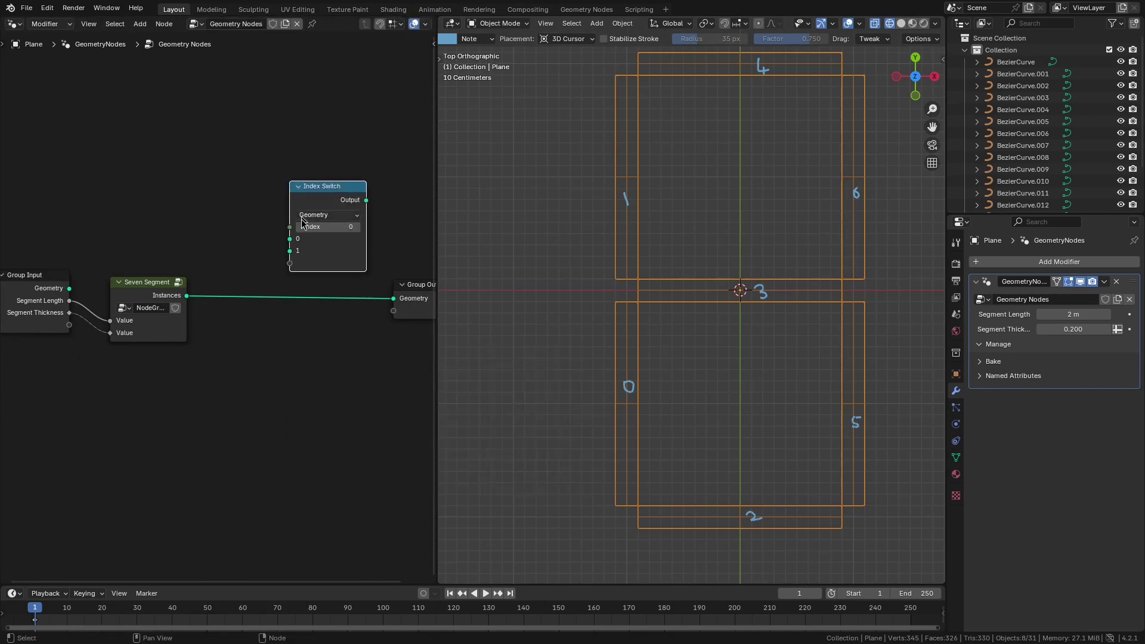
pyautogui.click(267, 194)
pyautogui.click(276, 213)
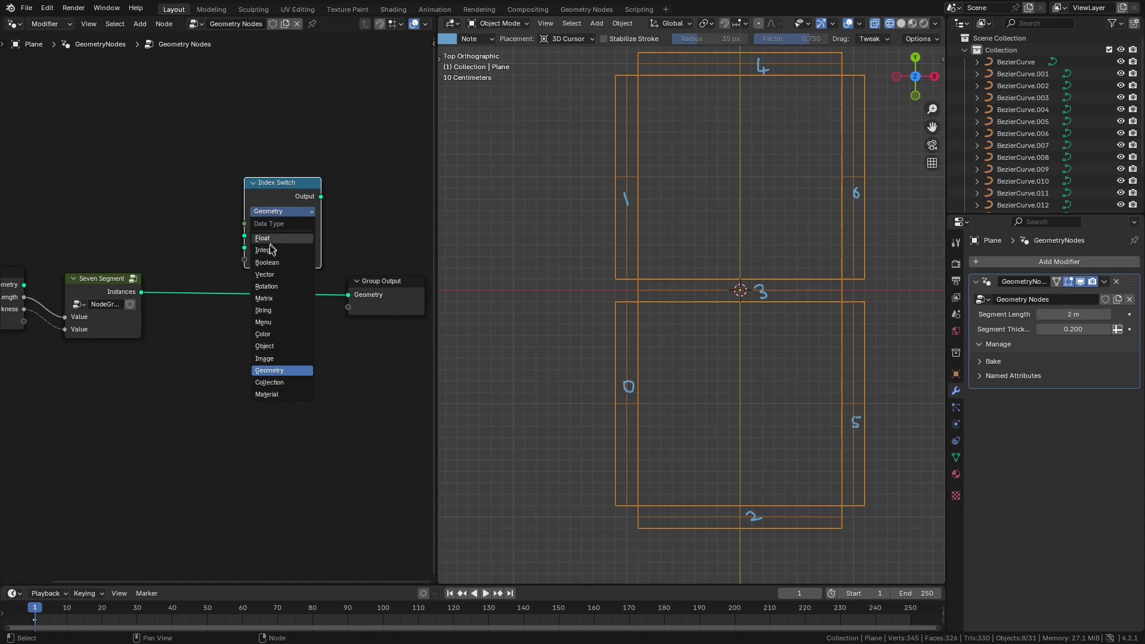
pyautogui.click(275, 262)
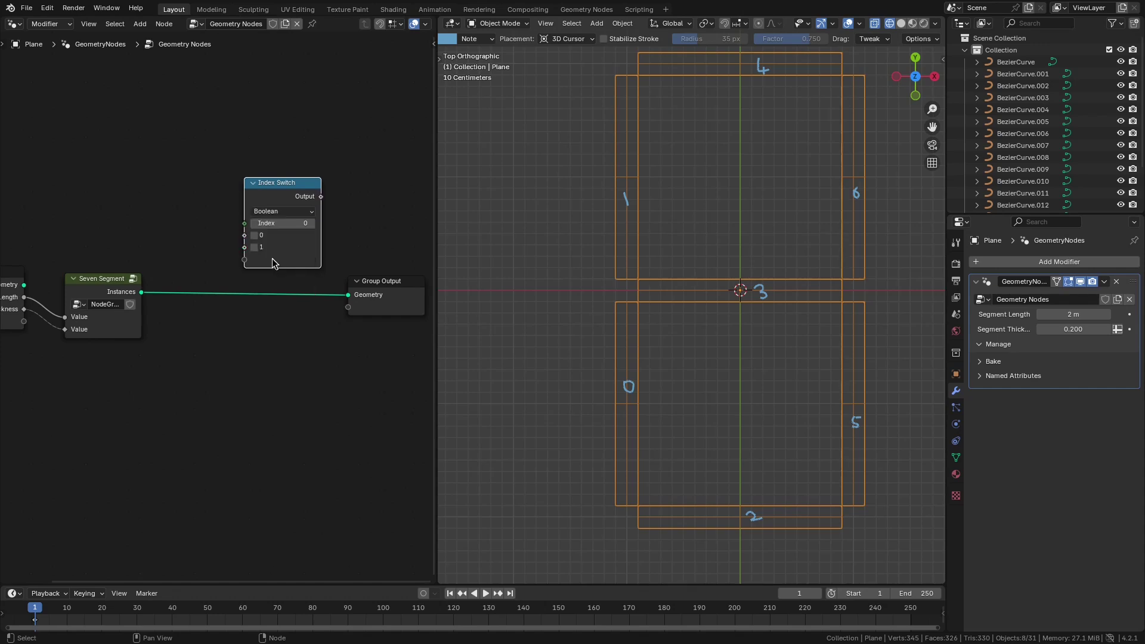
# Expose the Index Switch's Index as a group input, rename it Digit and set its maximum to 9
pyautogui.moveTo(184, 267); pyautogui.dragTo(139, 263, button='middle')
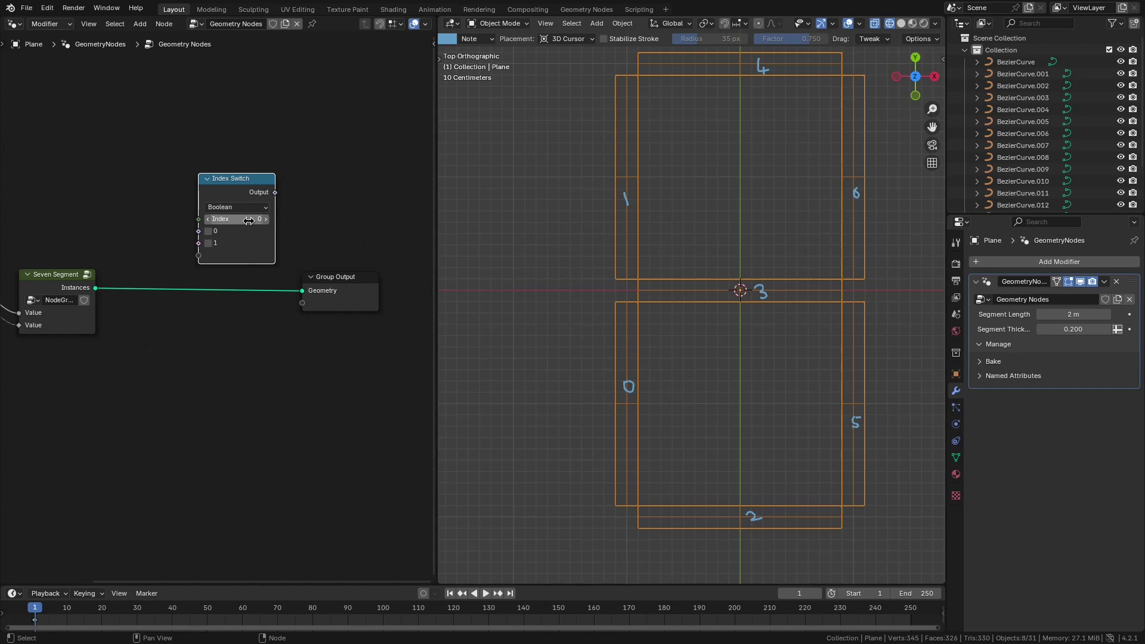
pyautogui.moveTo(232, 246); pyautogui.dragTo(328, 234, button='middle')
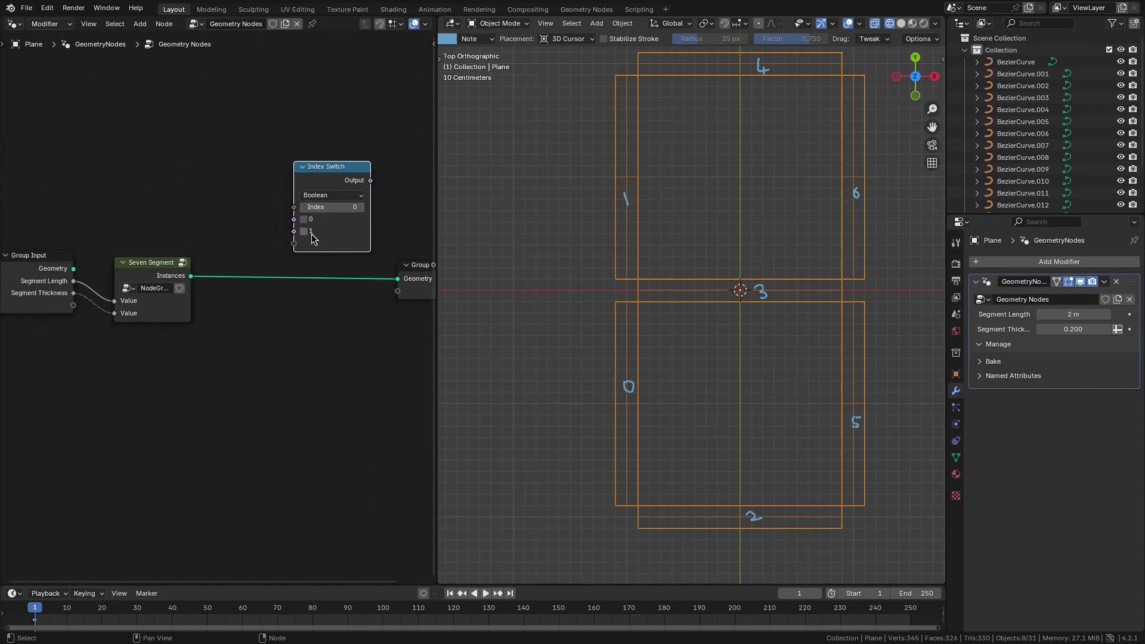
pyautogui.moveTo(293, 207); pyautogui.dragTo(82, 313)
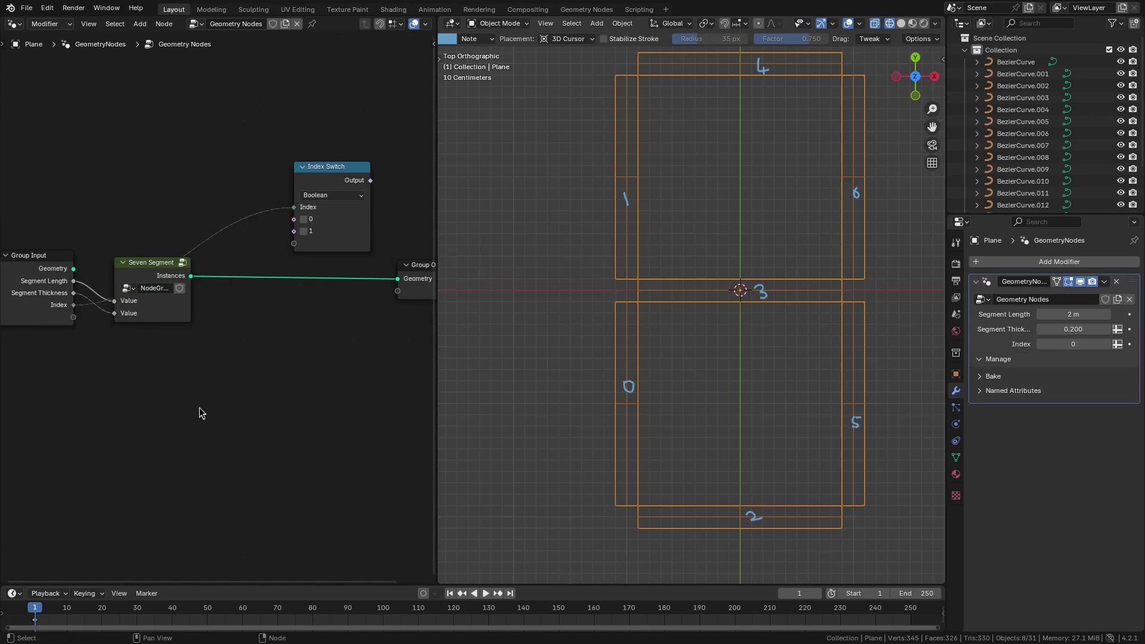
pyautogui.press('n')
pyautogui.doubleClick(340, 225)
pyautogui.write('Di')
pyautogui.click(372, 327)
pyautogui.press('Return')
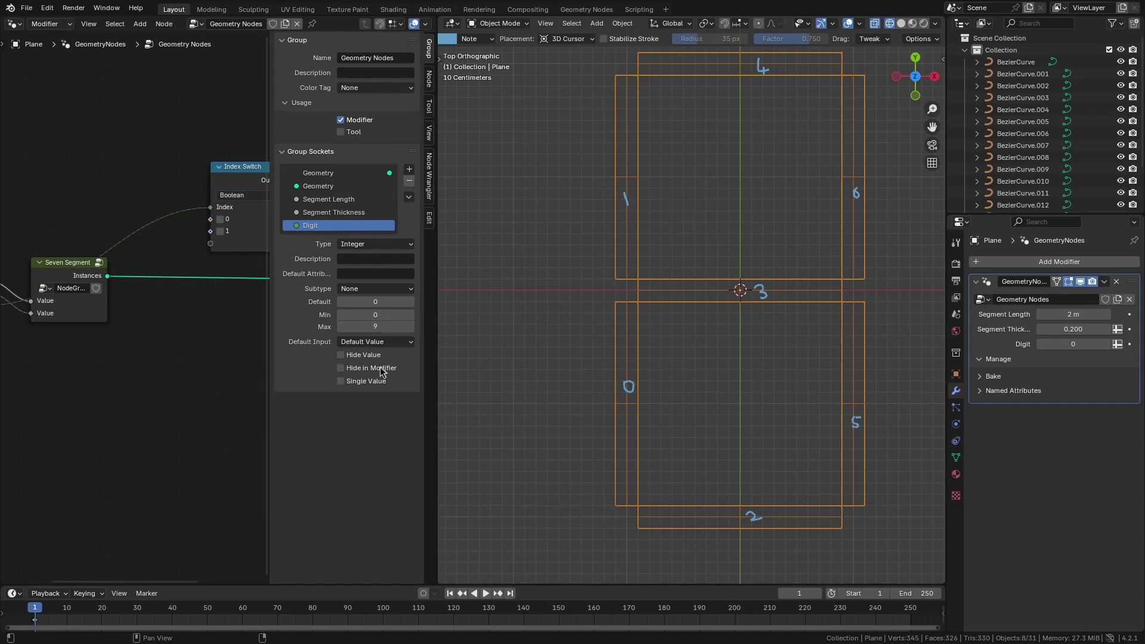
pyautogui.press('n')
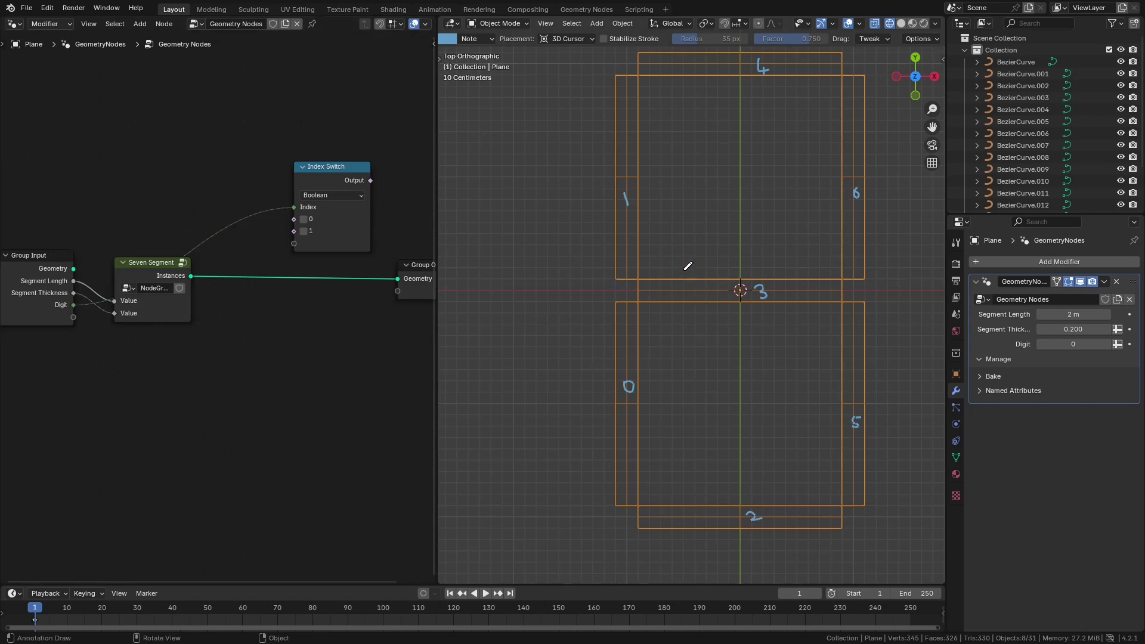
# Cross the middle horizontal segment with annotation strokes and undo them
pyautogui.moveTo(708, 287); pyautogui.dragTo(727, 322)
pyautogui.moveTo(718, 268); pyautogui.dragTo(696, 335)
pyautogui.hotkey('ctrl', 'z')
pyautogui.hotkey('ctrl', 'z')
# Add an Index node below the Seven Segment group node
pyautogui.hotkey('shift', 'a')
pyautogui.click(201, 194)
pyautogui.write('inde')
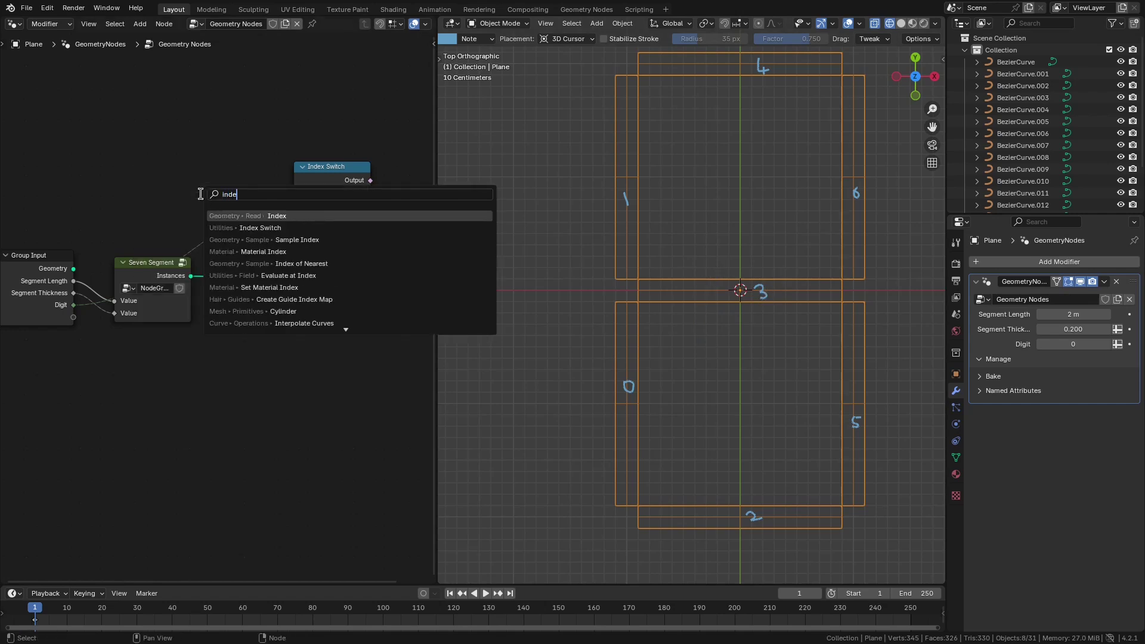
pyautogui.write('d')
pyautogui.press('Return')
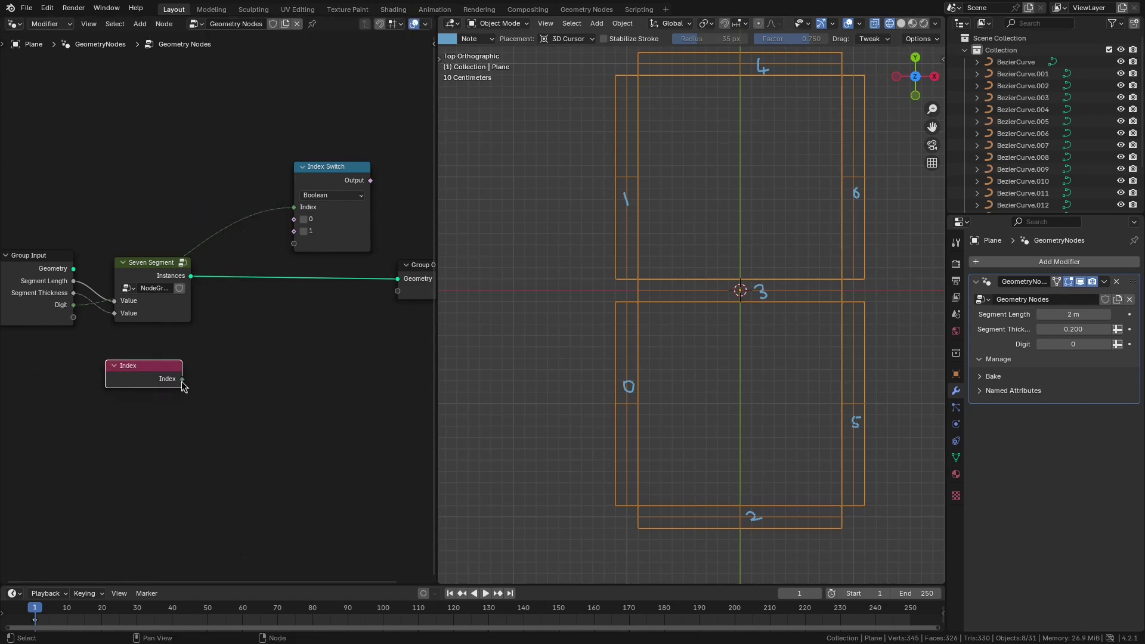
pyautogui.click(182, 382)
# Add an integer Equal comparison node that compares the Index output with 3
pyautogui.hotkey('shift', 'a')
pyautogui.write('eq')
pyautogui.press('Return')
pyautogui.click(212, 347)
pyautogui.click(247, 406)
pyautogui.write('3')
pyautogui.press('Return')
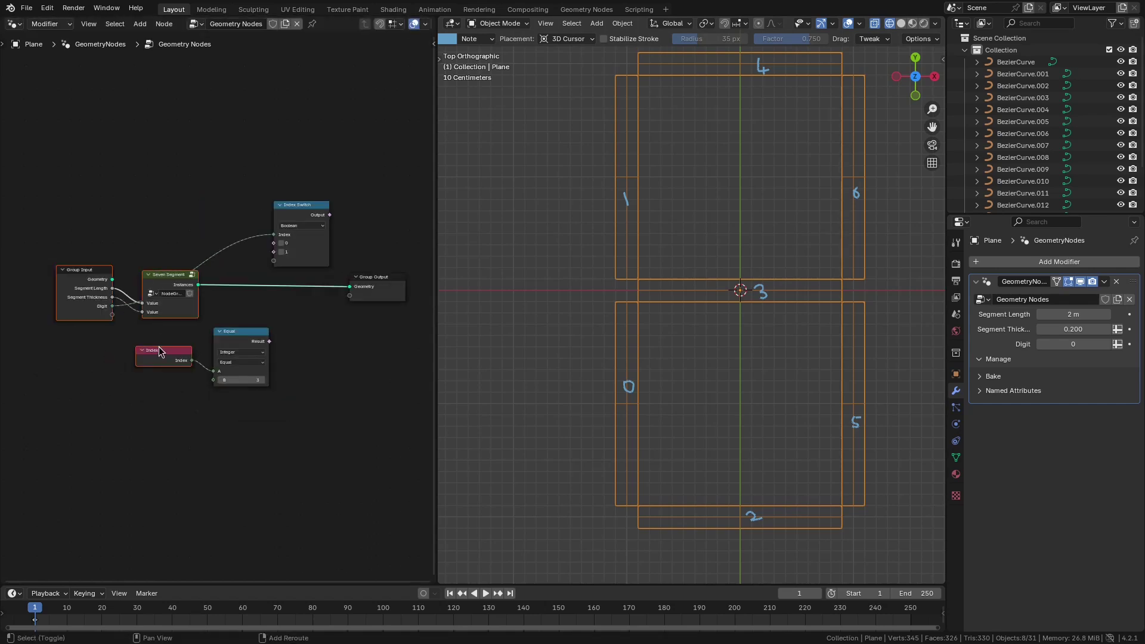
# Label the Equal comparison node Mask 0 and connect its result to input 0 of the Index Switch
pyautogui.scroll(3, 157, 345)
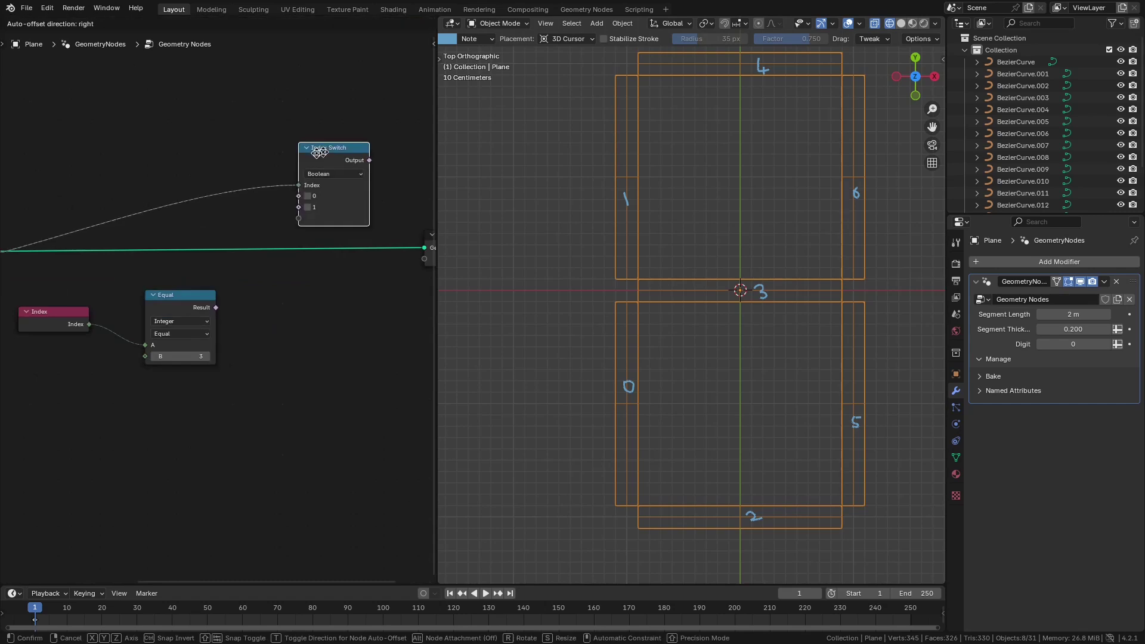
pyautogui.press('F2')
pyautogui.write('Mask 0')
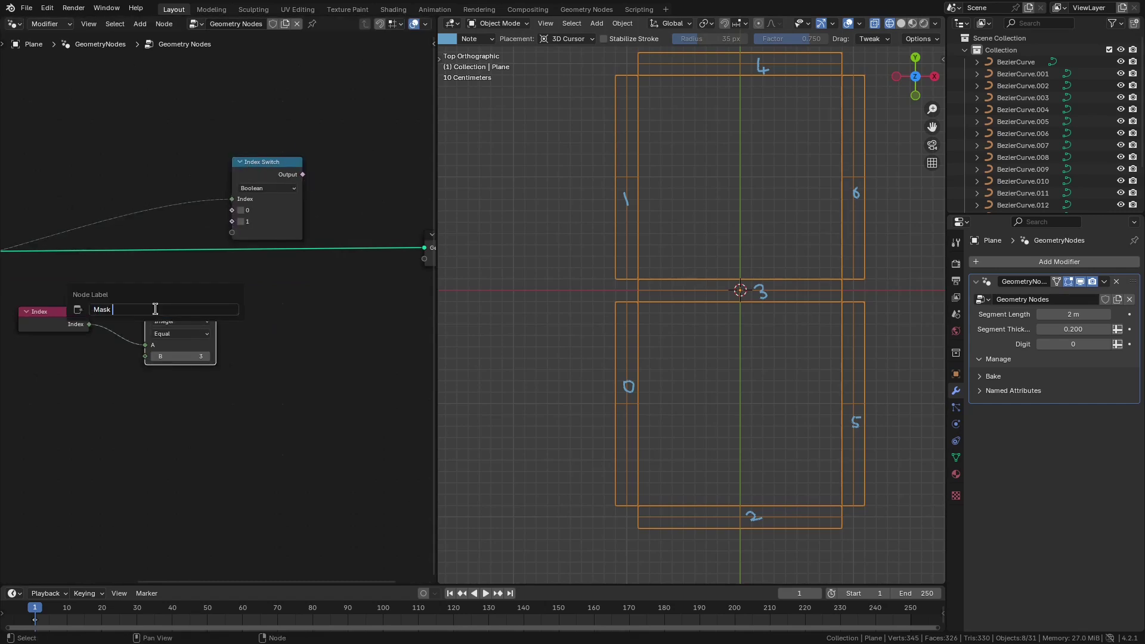
pyautogui.press('Return')
pyautogui.moveTo(216, 307); pyautogui.dragTo(232, 210)
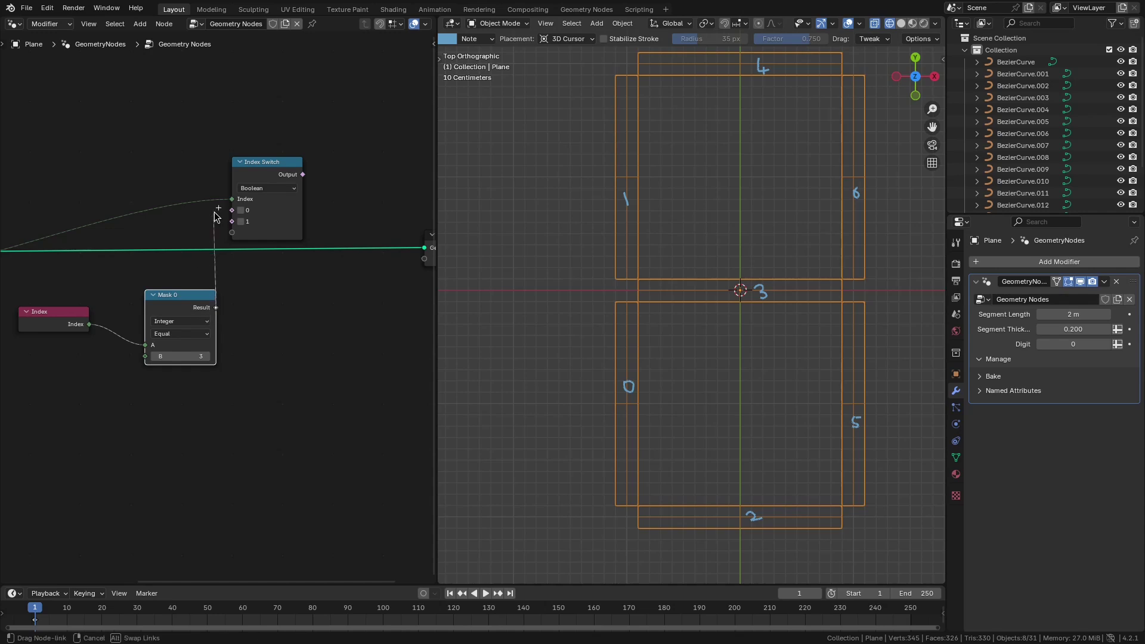
pyautogui.moveTo(147, 306); pyautogui.dragTo(111, 299)
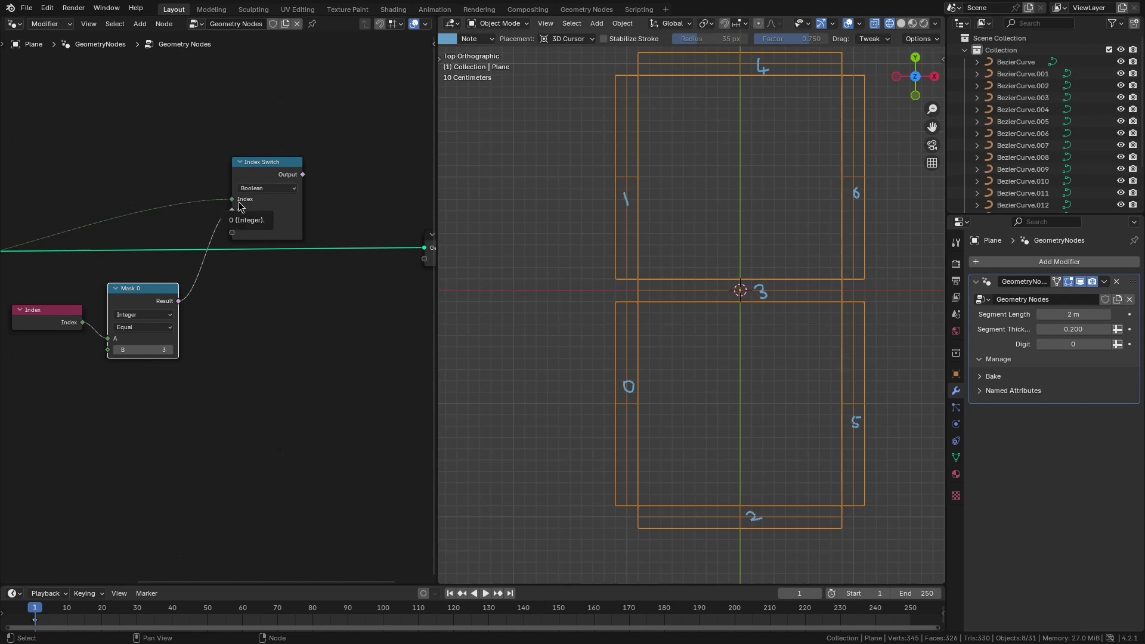
# Add a Delete Geometry node driven by the Index Switch output as its selection and set its domain to Instance
pyautogui.moveTo(303, 174); pyautogui.dragTo(324, 175)
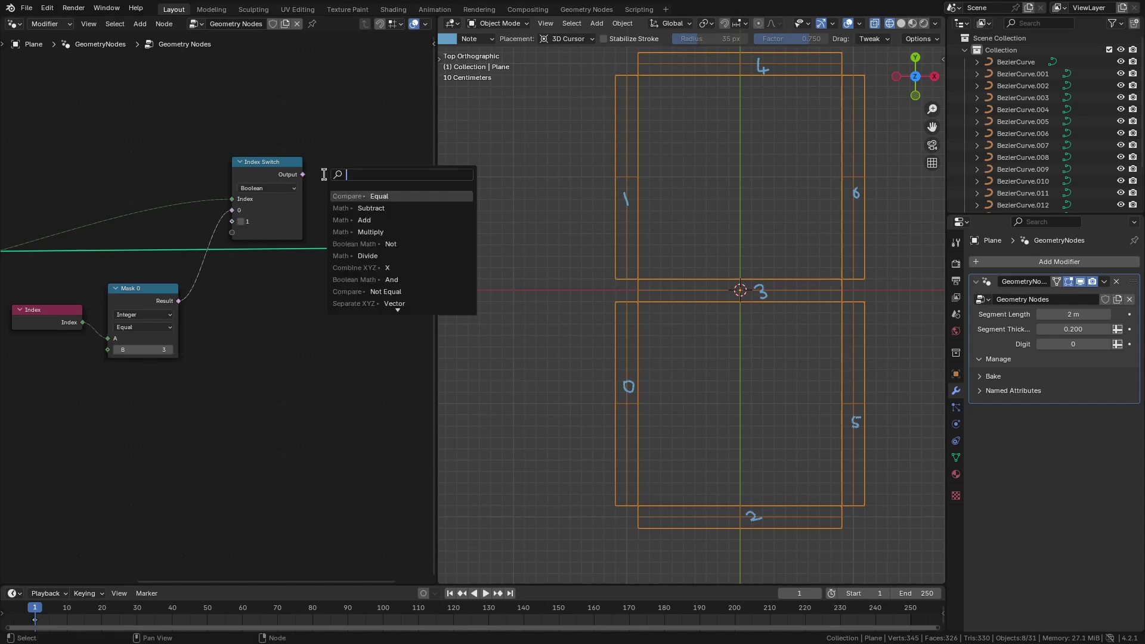
pyautogui.write('dele')
pyautogui.press('Return')
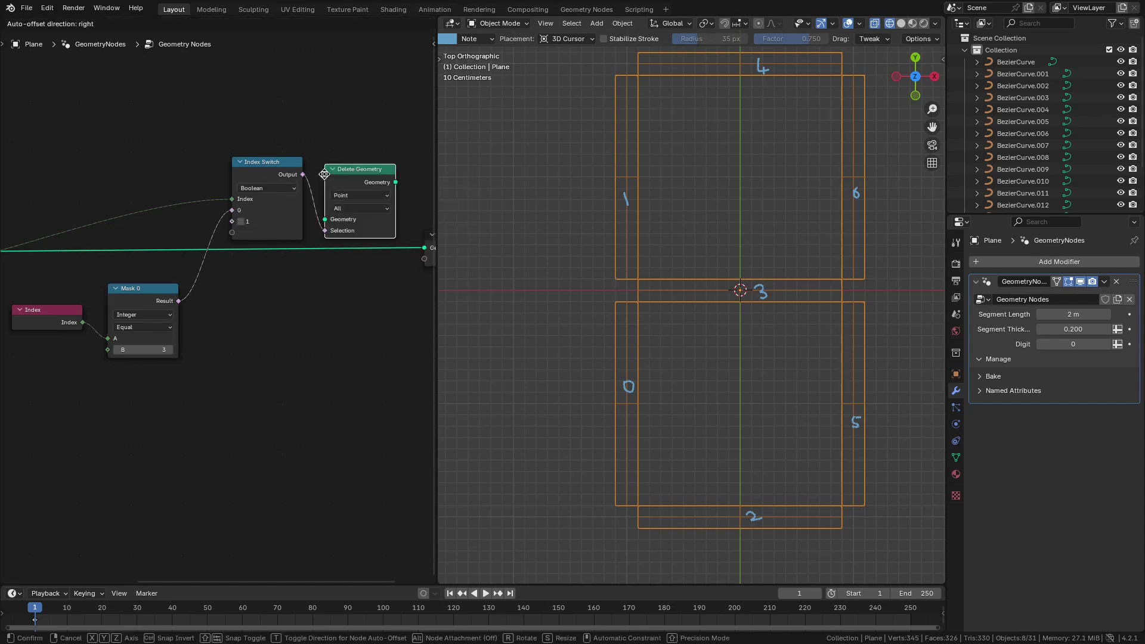
pyautogui.click(349, 196)
pyautogui.click(351, 265)
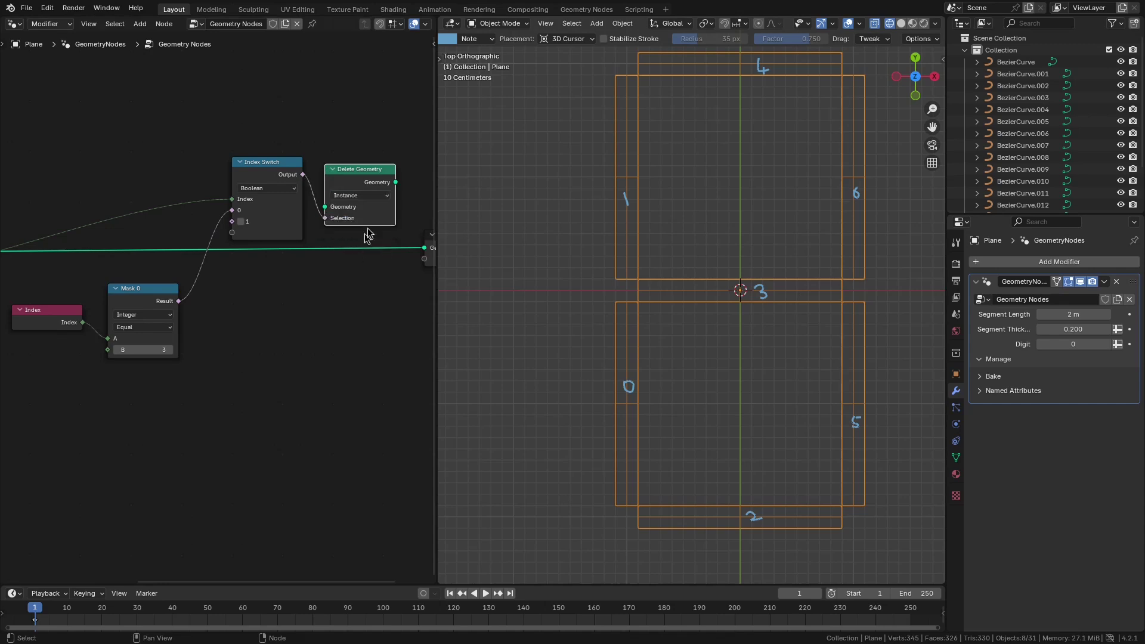
# Route the Seven Segment instances through the Delete Geometry node and connect its geometry to the Group Output
pyautogui.scroll(-2, 136, 250)
pyautogui.moveTo(25, 266); pyautogui.dragTo(340, 228)
pyautogui.moveTo(312, 225); pyautogui.dragTo(289, 220)
pyautogui.moveTo(327, 225); pyautogui.dragTo(282, 220, button='middle')
pyautogui.moveTo(355, 202); pyautogui.dragTo(377, 265)
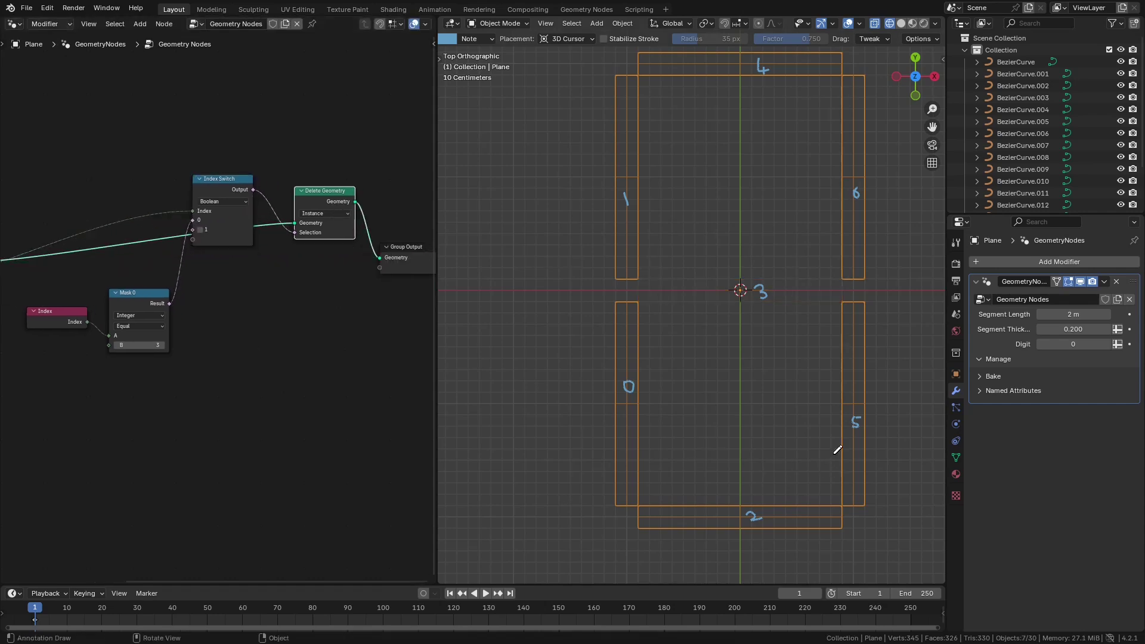
# Set Digit to 1 and move the Index and Mask 0 nodes up to free space below them
pyautogui.click(1107, 345)
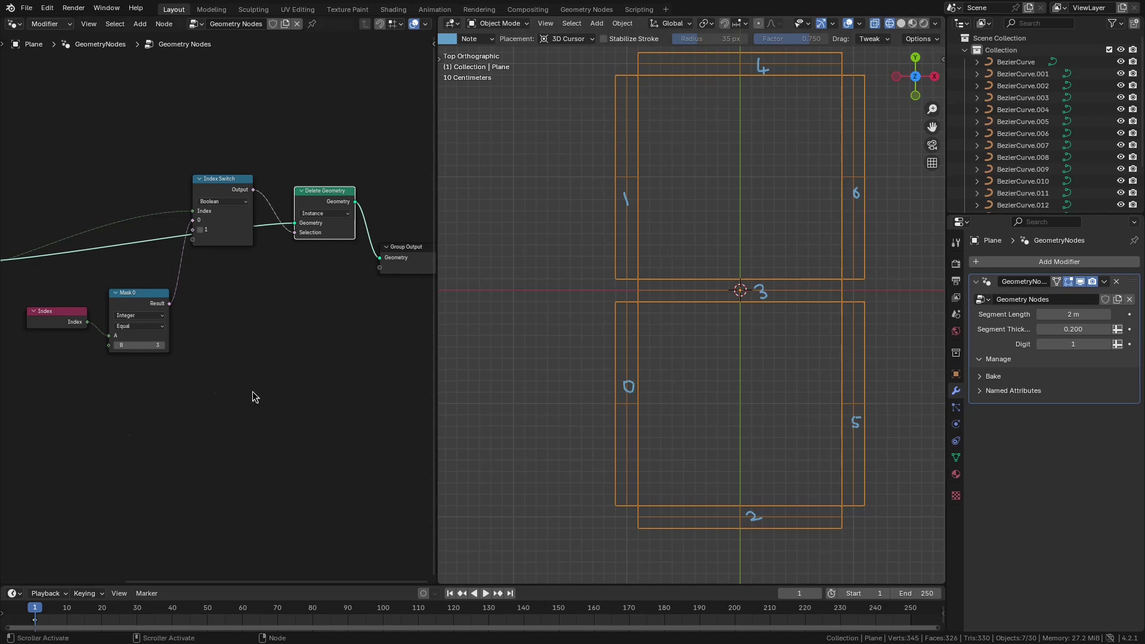
pyautogui.moveTo(256, 396); pyautogui.dragTo(348, 355, button='middle')
pyautogui.moveTo(243, 273); pyautogui.dragTo(239, 226)
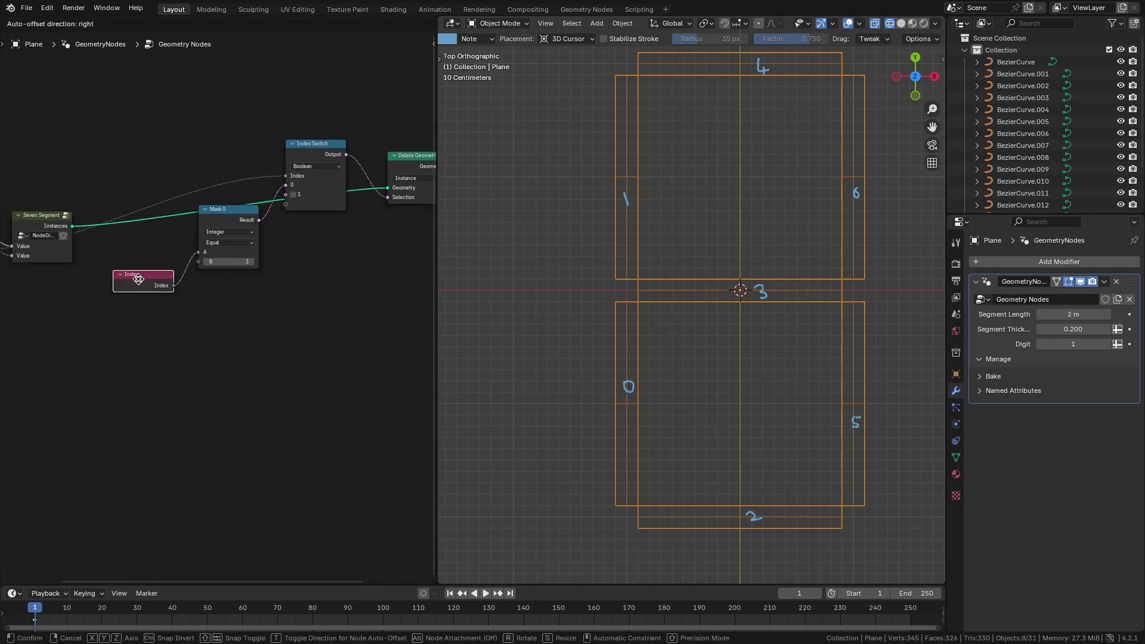
# Make two copies of the Mask 0 comparison below it, one comparing with 6 and the other with 5
pyautogui.hotkey('shift', 'd')
pyautogui.click(216, 312)
pyautogui.scroll(2, 219, 410)
pyautogui.click(240, 380)
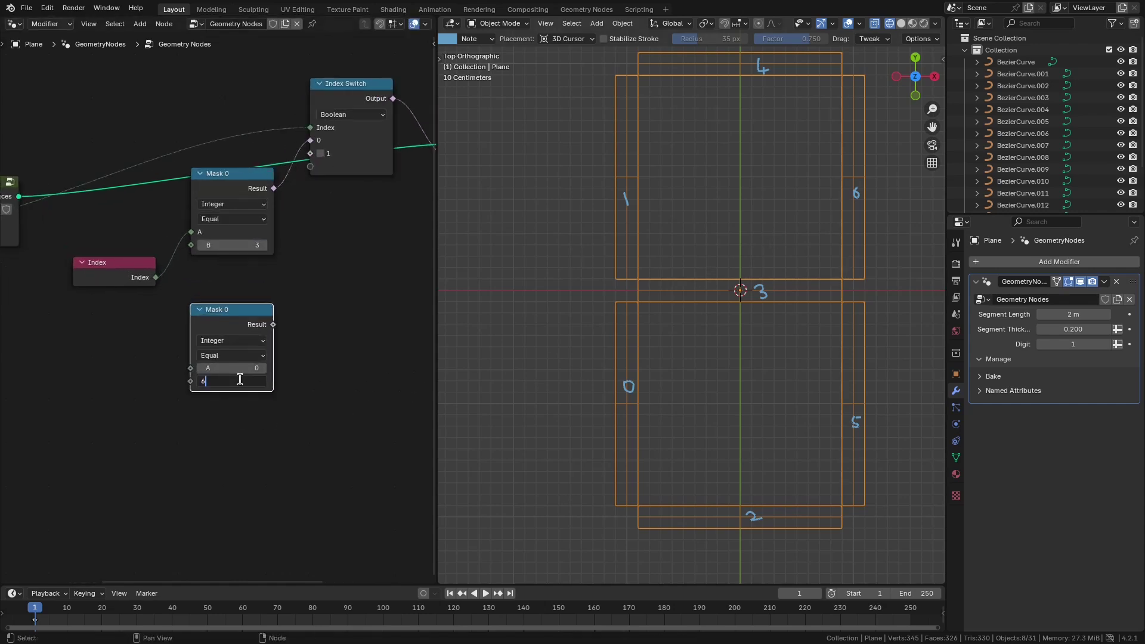
pyautogui.press('Return')
pyautogui.hotkey('shift', 'd')
pyautogui.click(231, 441)
pyautogui.write('5')
pyautogui.press('Return')
# Combine the two copied comparisons with an Or node and invert its output with a Not node
pyautogui.moveTo(273, 325); pyautogui.dragTo(307, 410)
pyautogui.click(306, 399)
pyautogui.click(306, 399)
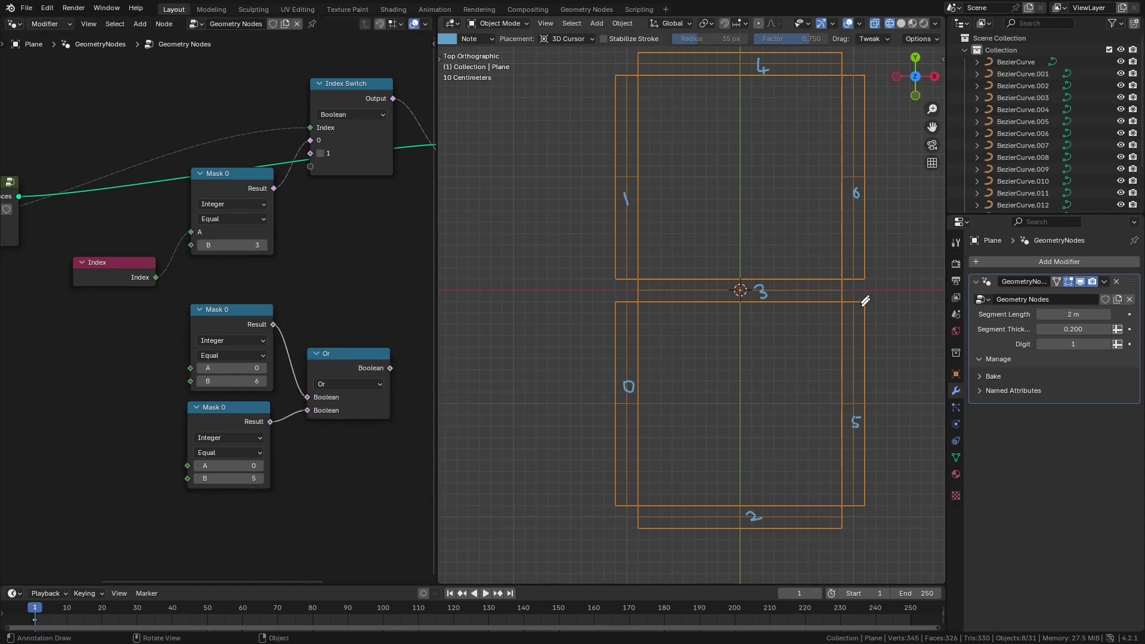
pyautogui.moveTo(393, 367); pyautogui.dragTo(166, 372, button='middle')
pyautogui.moveTo(163, 372); pyautogui.dragTo(187, 372)
pyautogui.write('not')
pyautogui.press('Return')
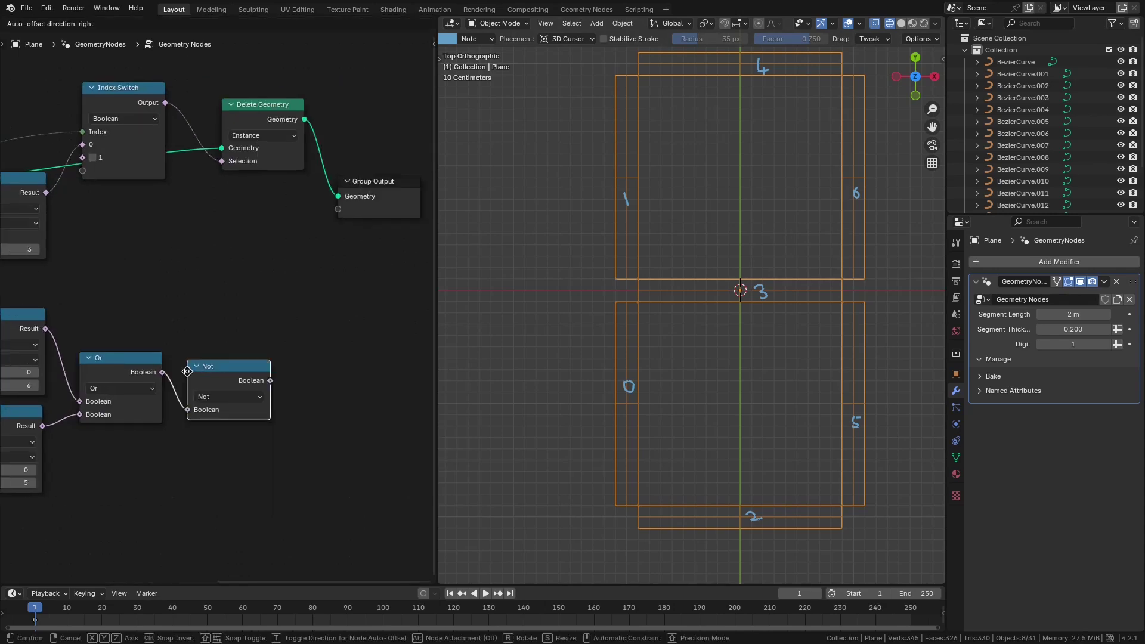
pyautogui.click(188, 372)
pyautogui.scroll(-3, 189, 374)
pyautogui.moveTo(190, 374); pyautogui.dragTo(286, 381, button='middle')
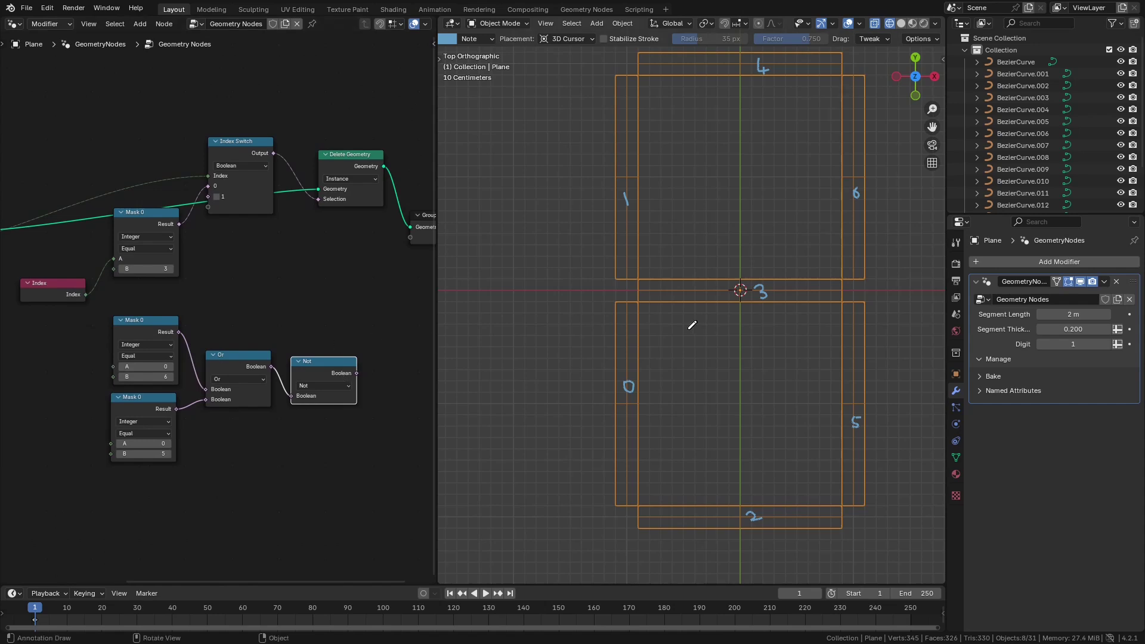
# Connect Index to both copied comparisons and group them with the Or and Not nodes, returning to the parent node tree
pyautogui.moveTo(86, 295); pyautogui.dragTo(114, 366)
pyautogui.moveTo(86, 295); pyautogui.dragTo(111, 444)
pyautogui.moveTo(111, 311); pyautogui.dragTo(351, 478)
pyautogui.hotkey('ctrl', 'g')
pyautogui.click(358, 392)
pyautogui.press('Tab')
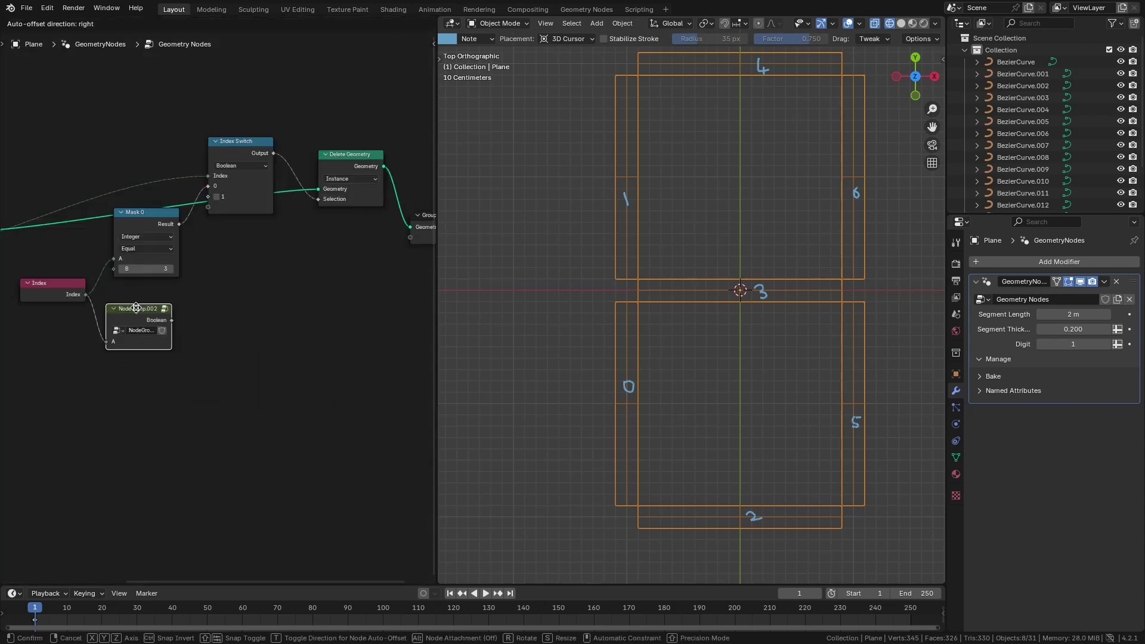
# Label the new node group Mask 1 and connect its output to input 1 of the Index Switch
pyautogui.scroll(3, 195, 342)
pyautogui.moveTo(195, 342); pyautogui.dragTo(210, 342, button='middle')
pyautogui.press('F2')
pyautogui.write('Mask 1')
pyautogui.press('Return')
pyautogui.moveTo(226, 318); pyautogui.dragTo(268, 160)
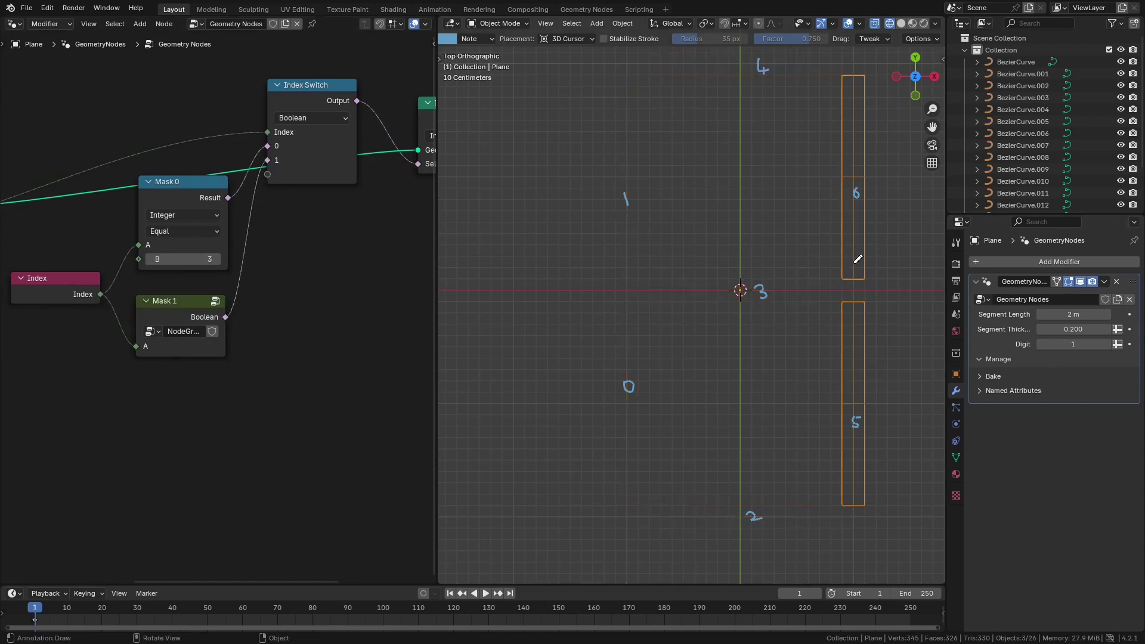
# Check the displayed segments by switching Digit to 0 and back to 1
pyautogui.moveTo(228, 352); pyautogui.dragTo(230, 415, button='middle')
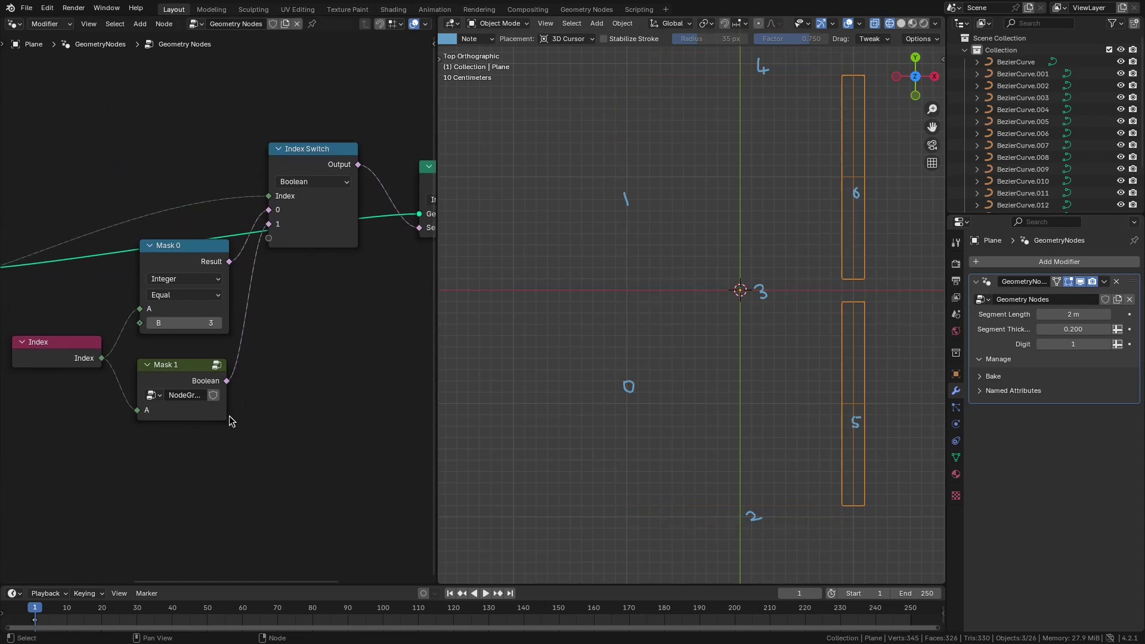
pyautogui.scroll(-1, 230, 415)
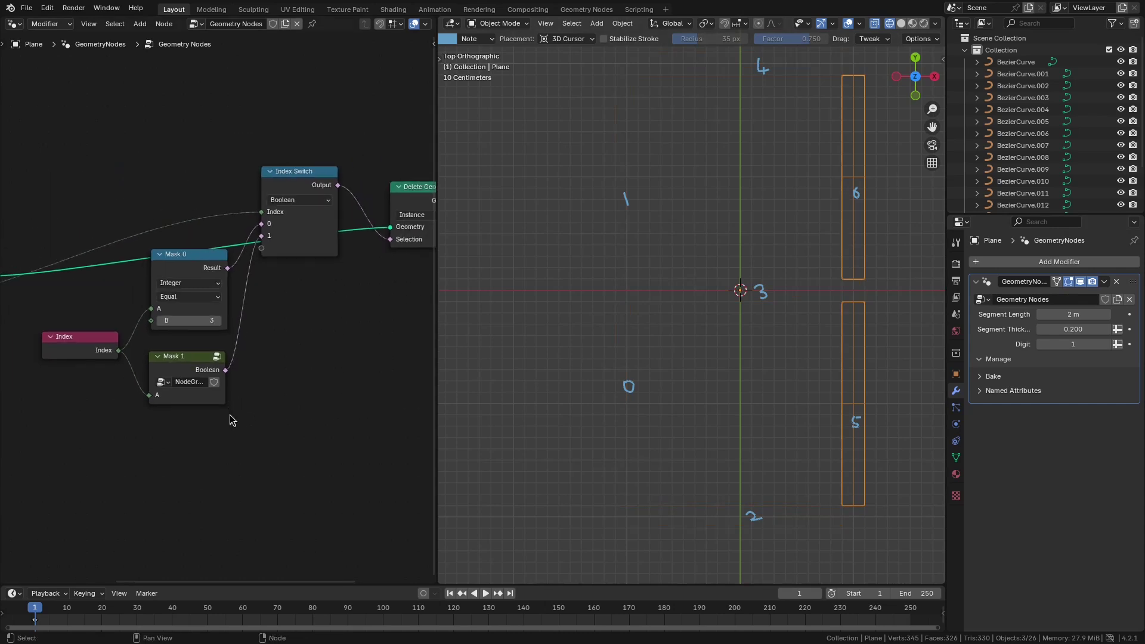
pyautogui.click(1042, 345)
pyautogui.click(1107, 344)
# Rearrange the Index and mask nodes and place an independent single-user copy of the Mask 1 group below it
pyautogui.scroll(-3, 276, 397)
pyautogui.moveTo(197, 276); pyautogui.dragTo(192, 246)
pyautogui.moveTo(112, 336); pyautogui.dragTo(52, 376)
pyautogui.moveTo(183, 354); pyautogui.dragTo(178, 326)
pyautogui.moveTo(179, 325); pyautogui.dragTo(168, 317, button='middle')
pyautogui.hotkey('shift', 'd')
pyautogui.click(170, 391)
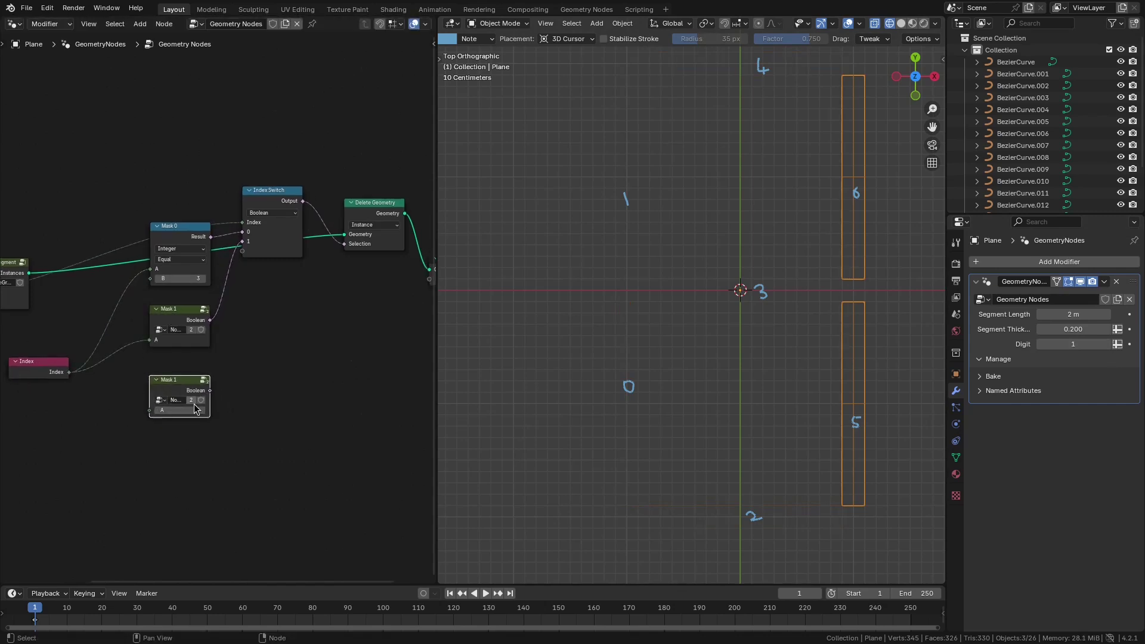
pyautogui.scroll(1, 186, 422)
pyautogui.click(186, 424)
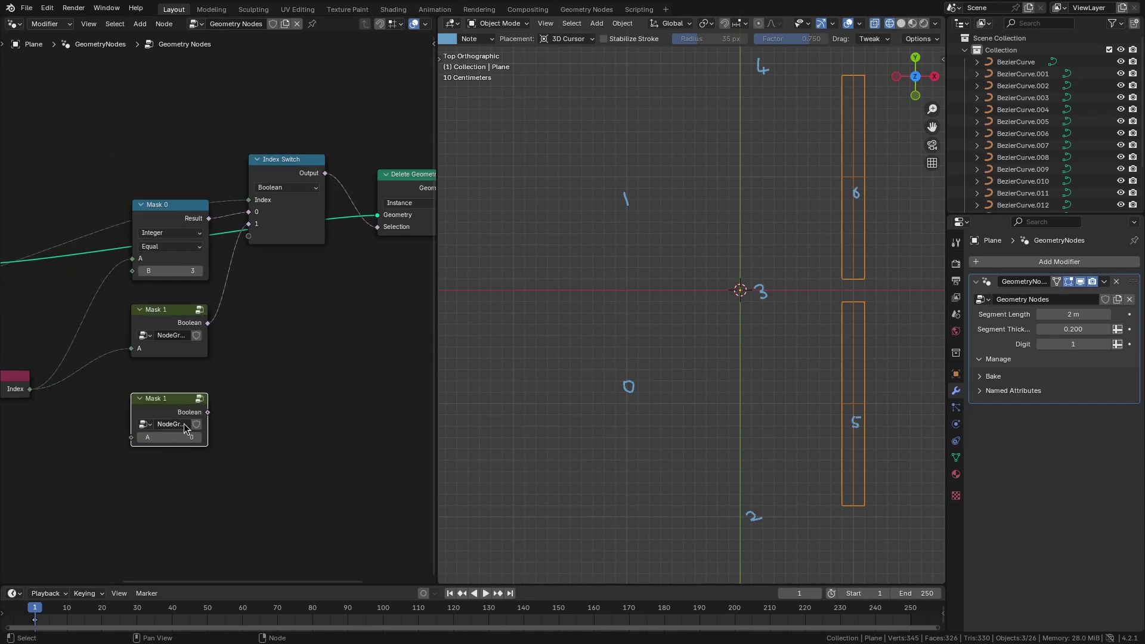
# Set Digit to 2, cross segments 1 and 5 with annotation strokes and undo the strokes
pyautogui.click(1105, 344)
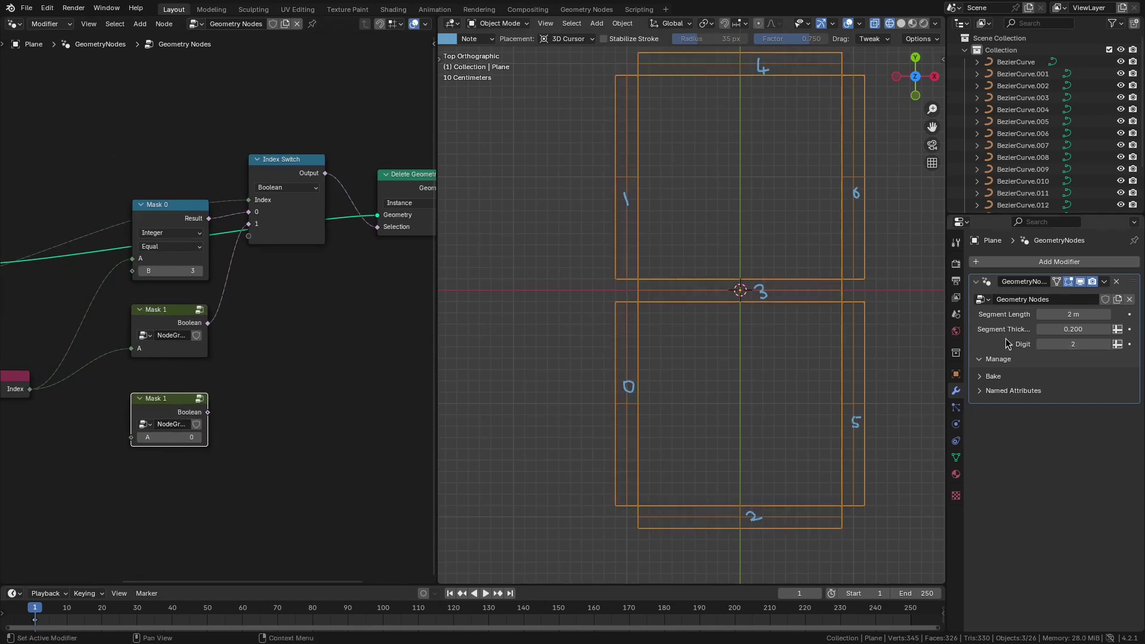
pyautogui.moveTo(593, 162)
pyautogui.mouseDown()
pyautogui.moveTo(653, 179)
pyautogui.moveTo(597, 200)
pyautogui.mouseUp()
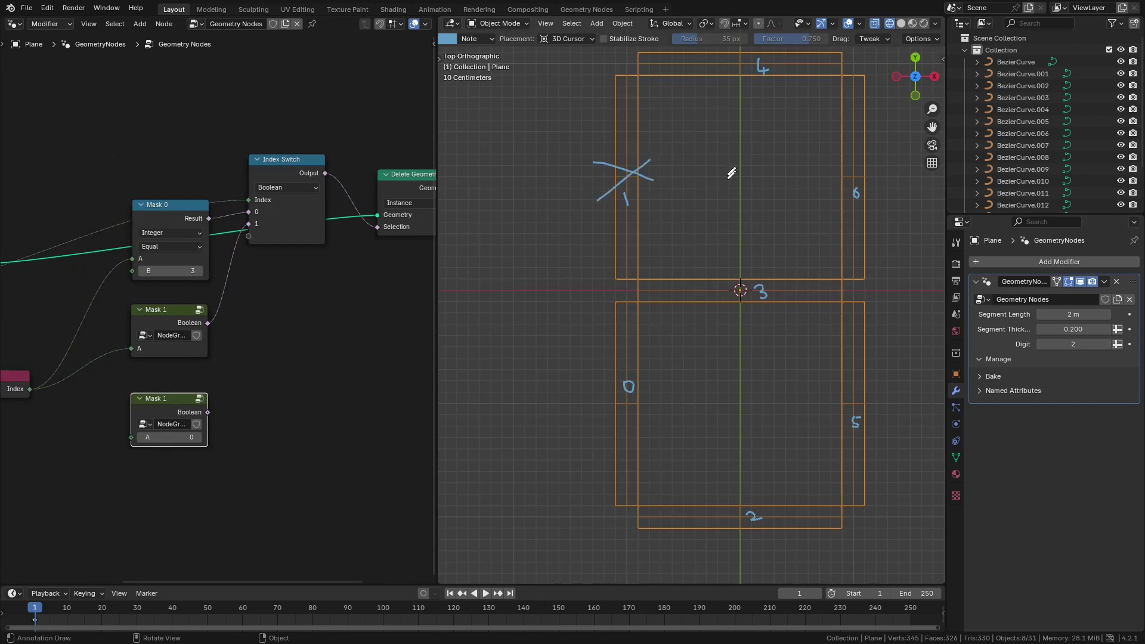
pyautogui.moveTo(824, 379); pyautogui.dragTo(924, 422)
pyautogui.moveTo(890, 380); pyautogui.dragTo(841, 430)
pyautogui.hotkey('ctrl', 'z')
pyautogui.hotkey('ctrl', 'z')
pyautogui.hotkey('ctrl', 'z')
pyautogui.hotkey('ctrl', 'z')
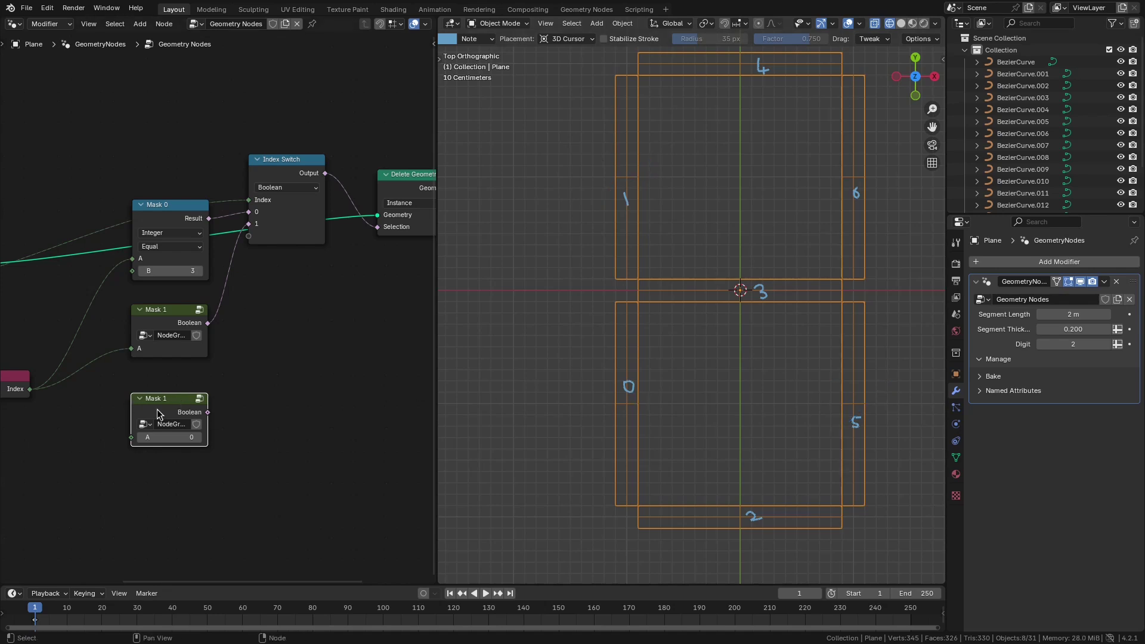
# Inside the copied mask group, set the first comparison value to 1 and dissolve the Not node, keeping its link
pyautogui.press('Tab')
pyautogui.click(155, 334)
pyautogui.write('1')
pyautogui.press('Return')
pyautogui.click(345, 327)
pyautogui.hotkey('ctrl', 'x')
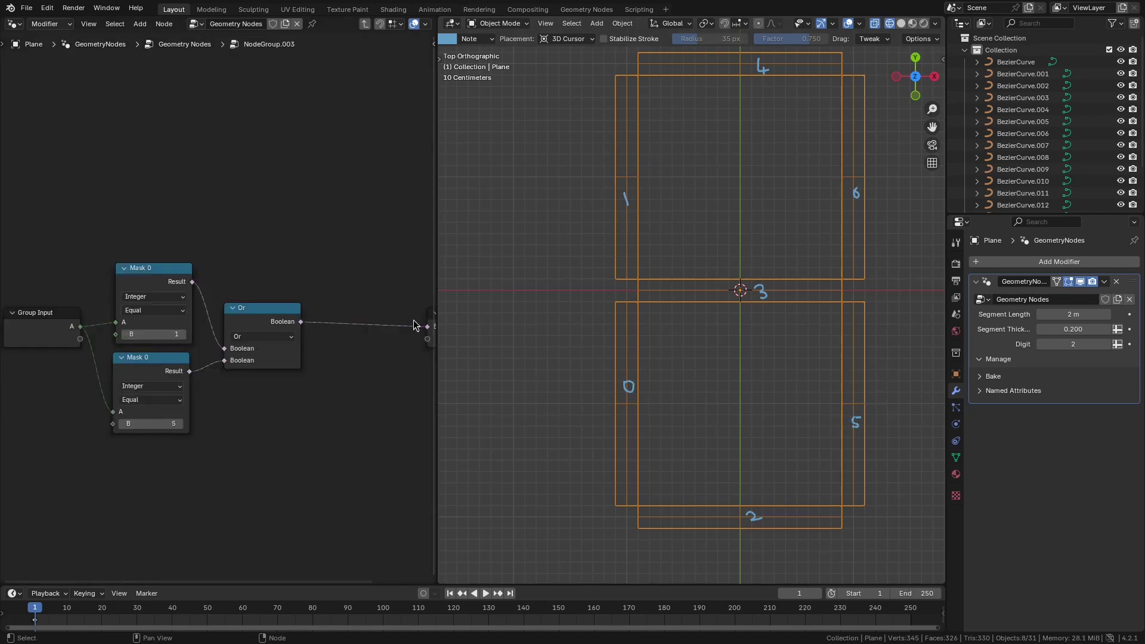
# Return to the parent tree and connect the copied mask group between Index and a new input 2 of the Index Switch
pyautogui.press('Tab')
pyautogui.moveTo(29, 389); pyautogui.dragTo(131, 437)
pyautogui.moveTo(207, 413); pyautogui.dragTo(249, 251)
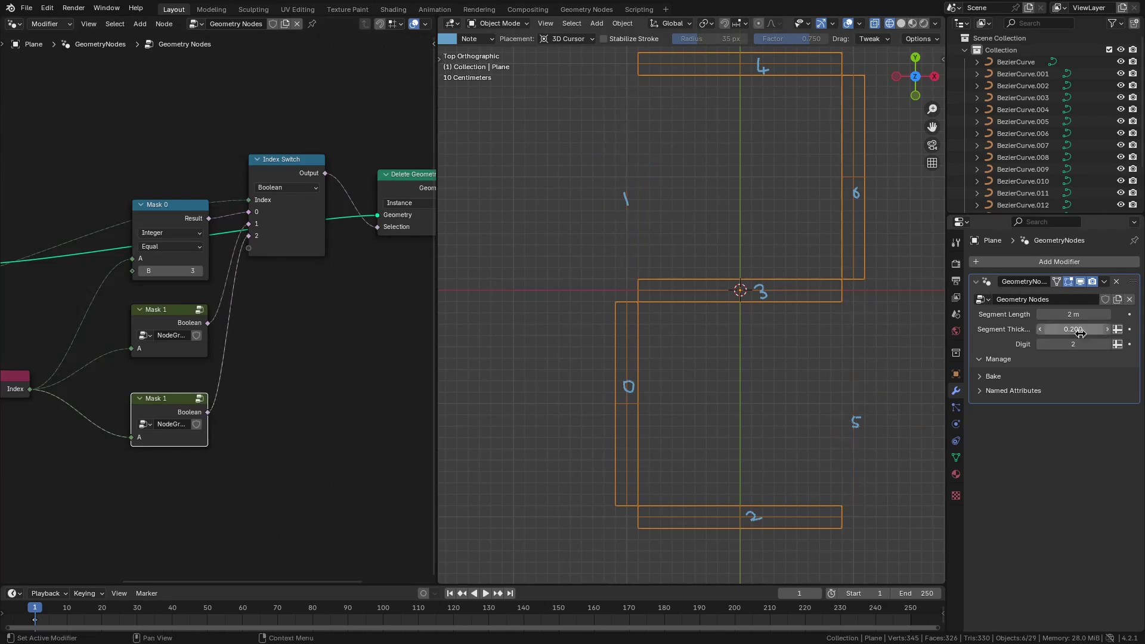
# Set Digit to 3, cross segments 1 and 0 with annotation strokes and undo the strokes
pyautogui.click(1107, 344)
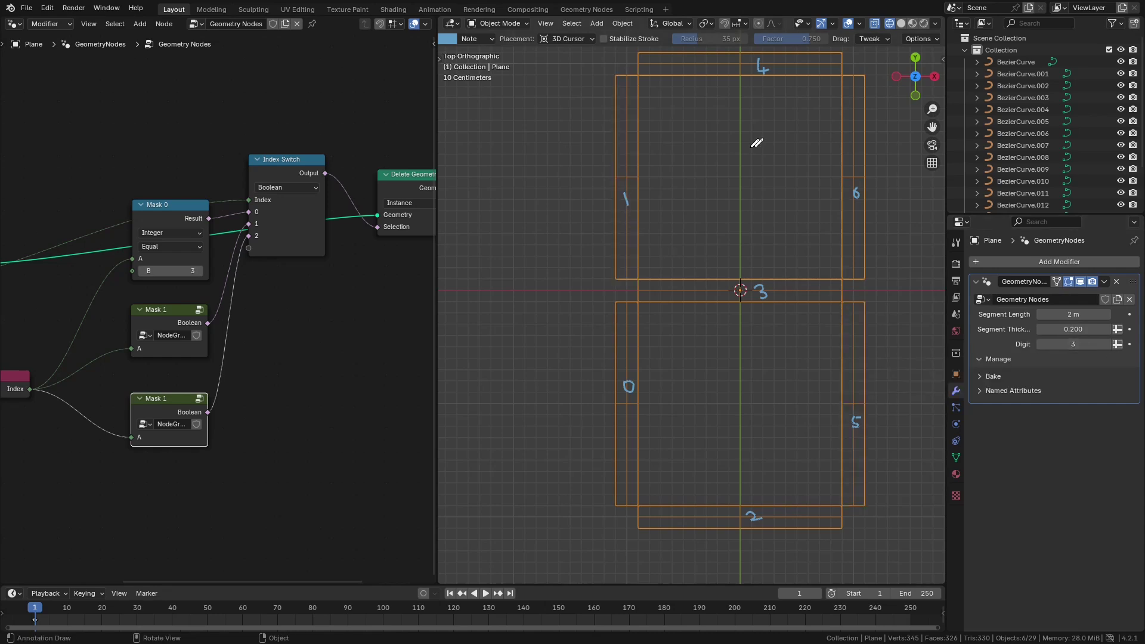
pyautogui.moveTo(594, 185); pyautogui.dragTo(659, 209)
pyautogui.moveTo(656, 180); pyautogui.dragTo(605, 249)
pyautogui.moveTo(609, 372); pyautogui.dragTo(666, 407)
pyautogui.moveTo(658, 381); pyautogui.dragTo(605, 436)
pyautogui.hotkey('ctrl', 'z')
pyautogui.hotkey('ctrl', 'z')
pyautogui.hotkey('ctrl', 'z')
pyautogui.hotkey('ctrl', 'z')
# Move the second mask group up and place an independent single-user copy of it below
pyautogui.moveTo(171, 416); pyautogui.dragTo(170, 392)
pyautogui.hotkey('shift', 'd')
pyautogui.click(170, 460)
pyautogui.click(183, 468)
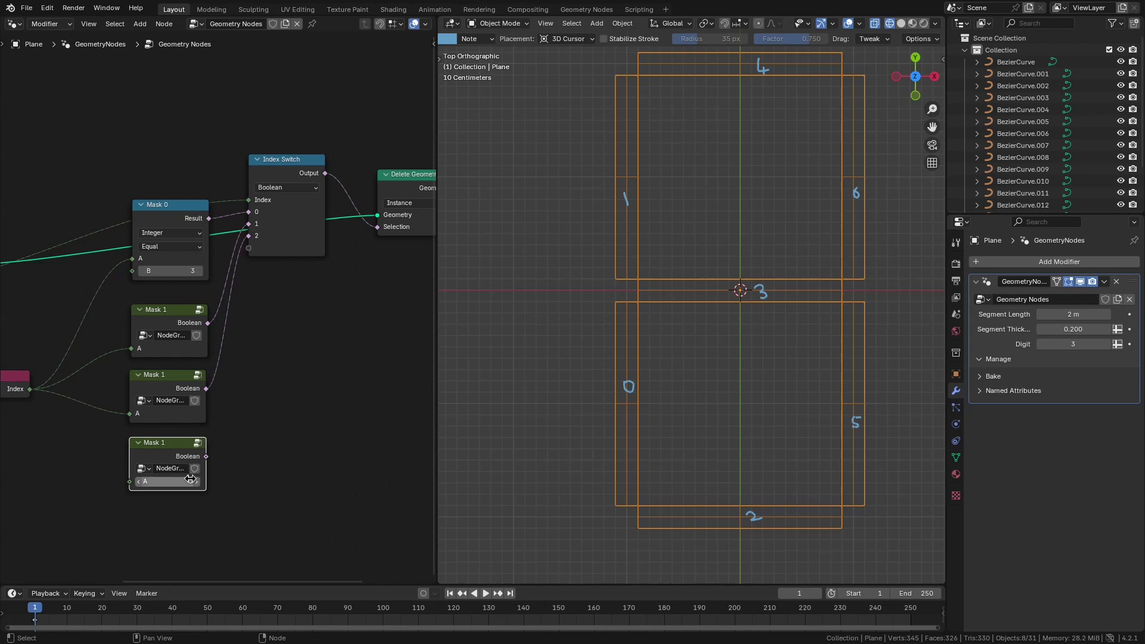
# Set the second comparison inside the newest mask group to 0 and wire the group between Index and Index Switch input 3
pyautogui.press('Tab')
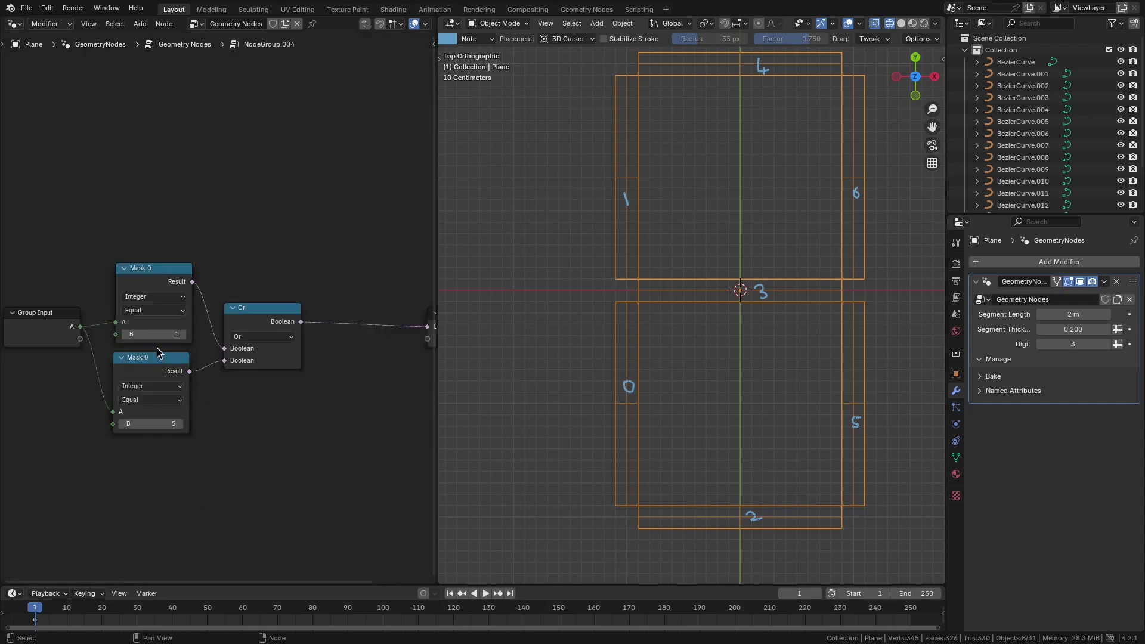
pyautogui.click(155, 422)
pyautogui.write('0')
pyautogui.press('Return')
pyautogui.press('Tab')
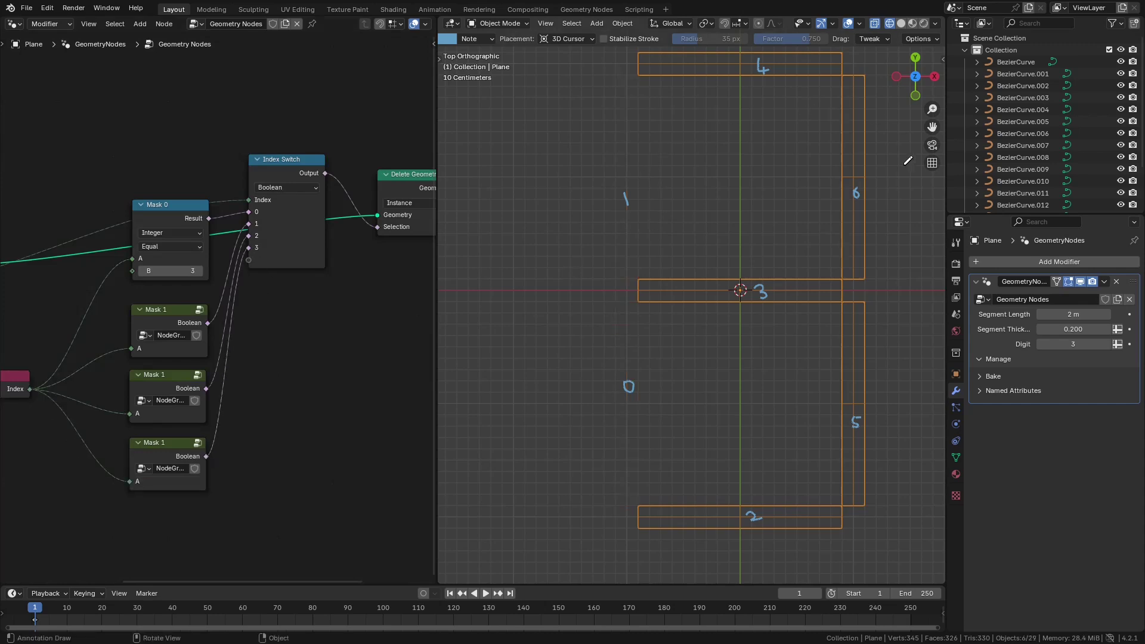
# Rearrange the Index Switch, Delete Geometry and neighbouring nodes and add reroutes to tidy the long links
pyautogui.scroll(-4, 269, 268)
pyautogui.moveTo(187, 185); pyautogui.dragTo(217, 284)
pyautogui.moveTo(240, 182); pyautogui.dragTo(322, 248)
pyautogui.moveTo(278, 200); pyautogui.dragTo(311, 275)
pyautogui.keyDown('shift'); pyautogui.moveTo(310, 236); pyautogui.dragTo(307, 269, button='right'); pyautogui.keyUp('shift')
pyautogui.keyDown('shift'); pyautogui.moveTo(79, 253); pyautogui.dragTo(81, 275, button='right'); pyautogui.keyUp('shift')
pyautogui.keyDown('shift'); pyautogui.moveTo(215, 299); pyautogui.dragTo(209, 280, button='right'); pyautogui.keyUp('shift')
pyautogui.moveTo(412, 296); pyautogui.dragTo(359, 261, button='middle')
# Label the two copied mask groups Mask 2 and Mask 3
pyautogui.moveTo(117, 315); pyautogui.dragTo(187, 227, button='middle')
pyautogui.scroll(6, 186, 227)
pyautogui.click(187, 226)
pyautogui.press('F2')
pyautogui.press('Right')
pyautogui.press('BackSpace')
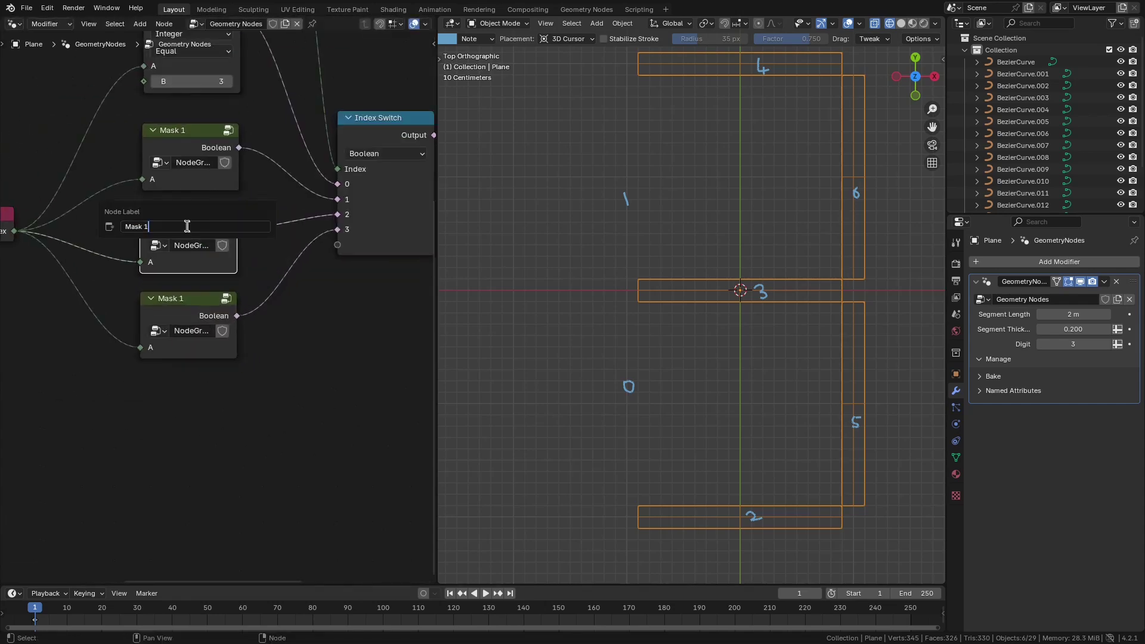
pyautogui.write('2')
pyautogui.press('Return')
pyautogui.click(188, 304)
pyautogui.press('F2')
pyautogui.write('Mask 3')
pyautogui.press('Return')
# Place an independent copy of the Mask 3 group below it and set Digit to 4
pyautogui.hotkey('shift', 'd')
pyautogui.click(190, 402)
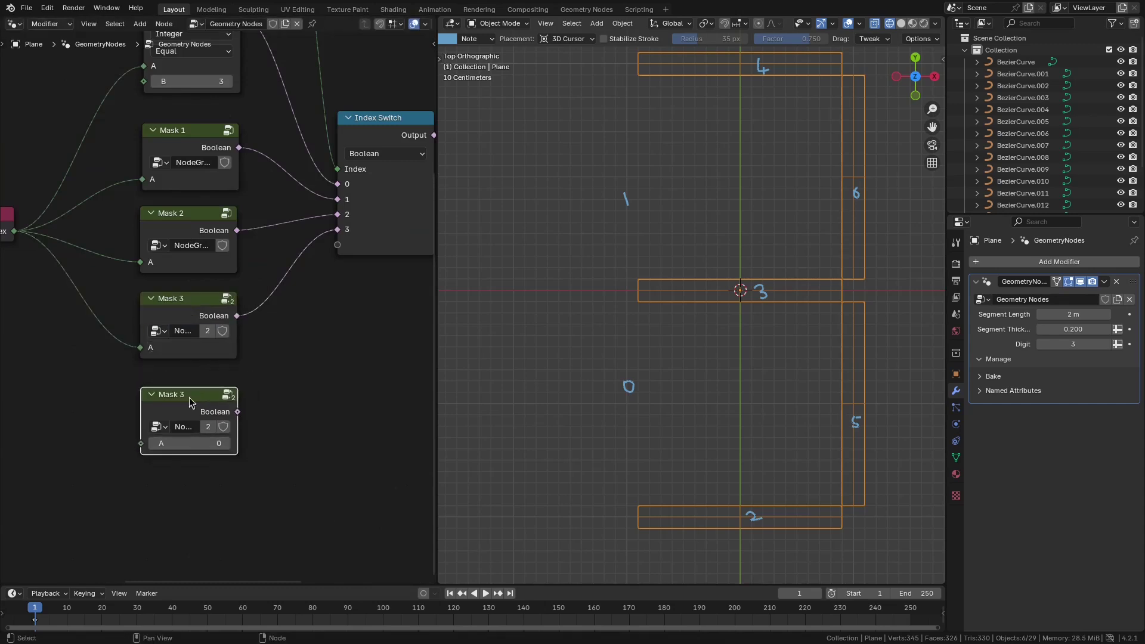
pyautogui.click(1104, 344)
# Cross segments 4, 0 and 2 with annotation strokes in the viewport
pyautogui.moveTo(722, 75); pyautogui.dragTo(745, 93)
pyautogui.moveTo(738, 64); pyautogui.dragTo(724, 94)
pyautogui.moveTo(598, 387); pyautogui.dragTo(644, 420)
pyautogui.moveTo(653, 403); pyautogui.dragTo(626, 435)
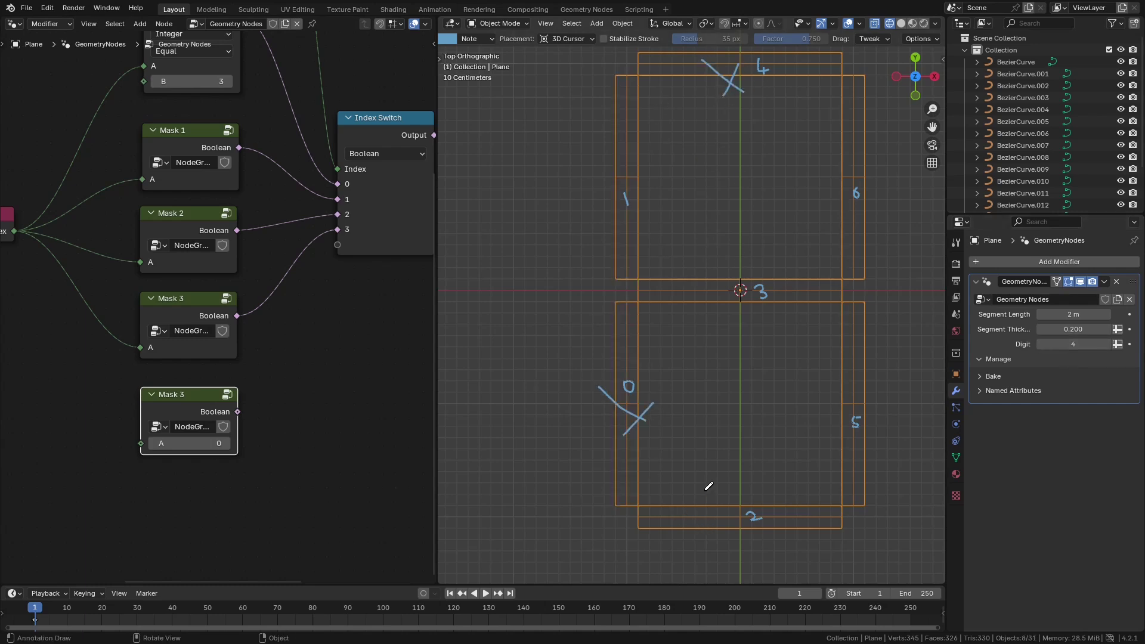
pyautogui.moveTo(733, 495); pyautogui.dragTo(710, 548)
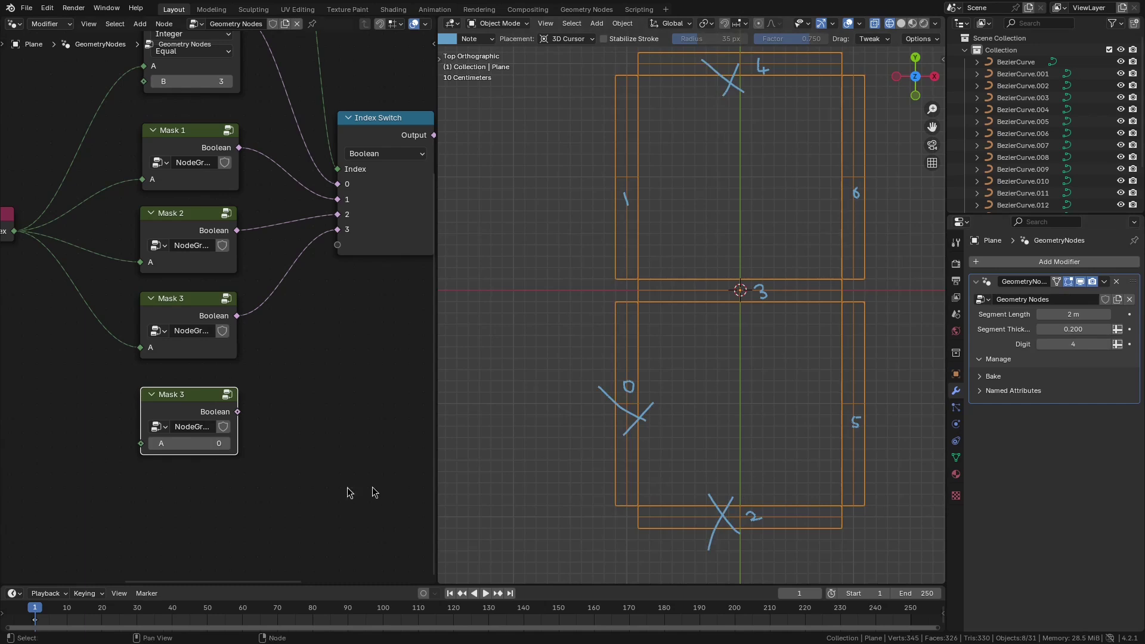
# Inside the copied Mask 3 group, duplicate the Or node and add a third comparison below the second one
pyautogui.press('Tab')
pyautogui.moveTo(187, 412); pyautogui.dragTo(222, 255, button='middle')
pyautogui.hotkey('shift', 'd')
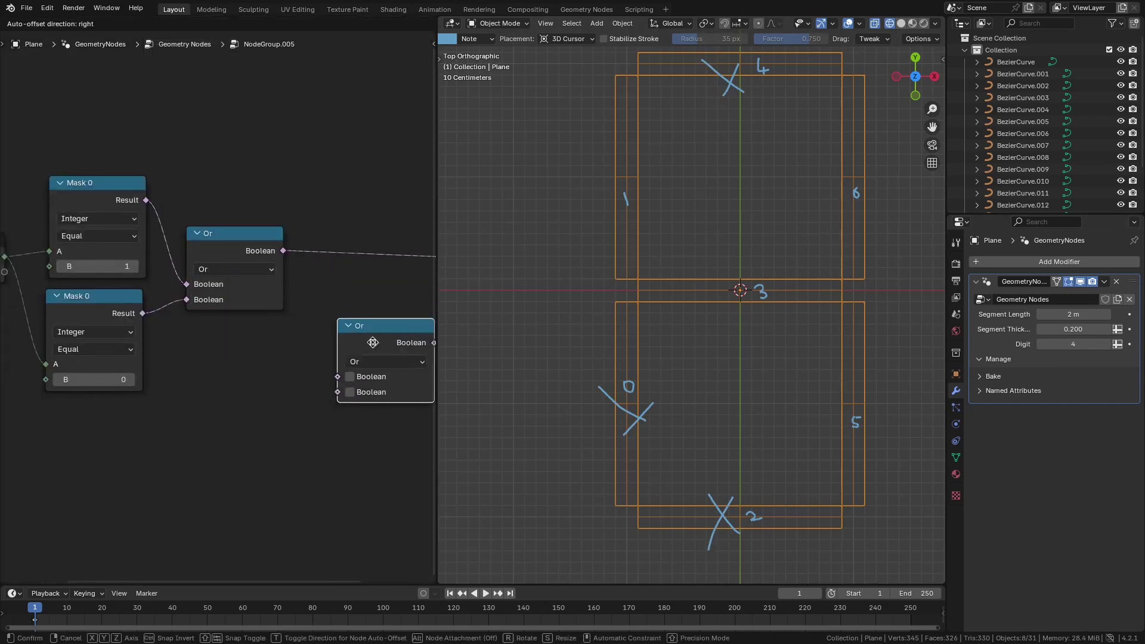
pyautogui.click(347, 334)
pyautogui.click(101, 307)
pyautogui.hotkey('shift', 'd')
pyautogui.click(101, 438)
# Set the first comparison value to 4 and the third comparison value to 2
pyautogui.click(112, 266)
pyautogui.write('4')
pyautogui.press('Return')
pyautogui.click(94, 509)
pyautogui.write('2')
# Connect the third comparison and the first Or into the second Or node, and feed its result to the Group Output
pyautogui.moveTo(4, 256); pyautogui.dragTo(59, 495)
pyautogui.moveTo(142, 444); pyautogui.dragTo(308, 377)
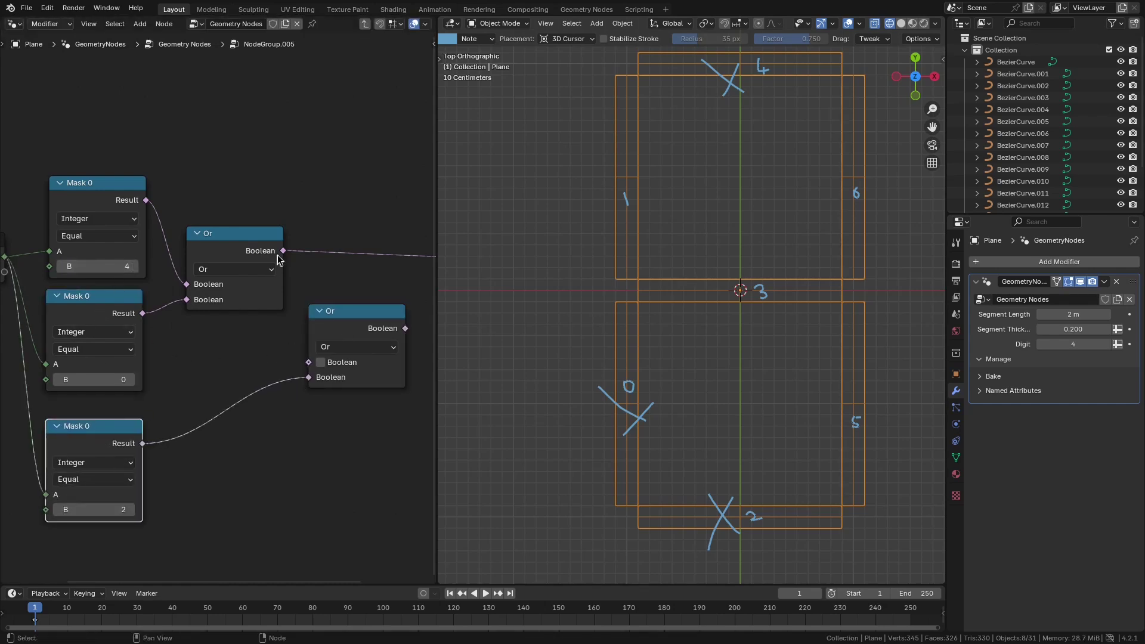
pyautogui.moveTo(283, 250); pyautogui.dragTo(308, 362)
pyautogui.moveTo(405, 333); pyautogui.dragTo(332, 340, button='middle')
pyautogui.moveTo(333, 336); pyautogui.dragTo(370, 264)
pyautogui.press('Tab')
# Connect the lower Mask 3 copy between Index and input 4 of the Index Switch, and set Digit to 5
pyautogui.moveTo(14, 230); pyautogui.dragTo(141, 443)
pyautogui.moveTo(238, 411); pyautogui.dragTo(337, 244)
pyautogui.click(1107, 343)
# Erase the old crosses in the viewport, then cross segments 6 and 0 with annotation strokes and undo them
pyautogui.moveTo(734, 102)
pyautogui.keyDown('ctrl'); pyautogui.mouseDown()
pyautogui.moveTo(629, 418)
pyautogui.moveTo(720, 517)
pyautogui.mouseUp(); pyautogui.keyUp('ctrl')
pyautogui.moveTo(833, 153)
pyautogui.mouseDown()
pyautogui.moveTo(876, 185)
pyautogui.moveTo(832, 191)
pyautogui.mouseUp()
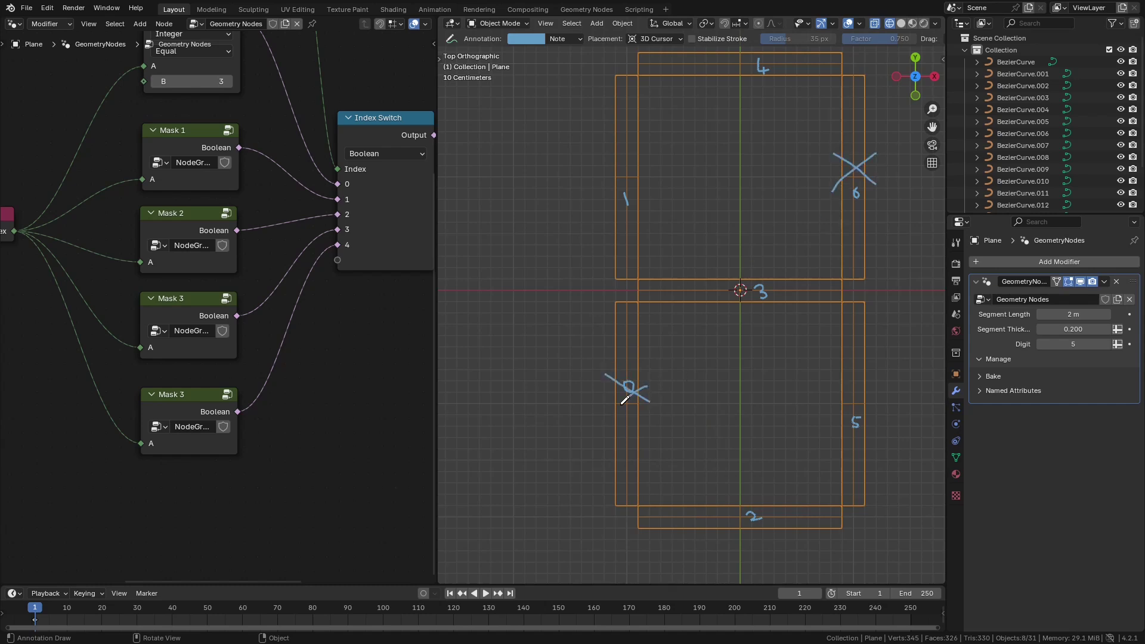
pyautogui.hotkey('ctrl', 'z')
pyautogui.hotkey('ctrl', 'z')
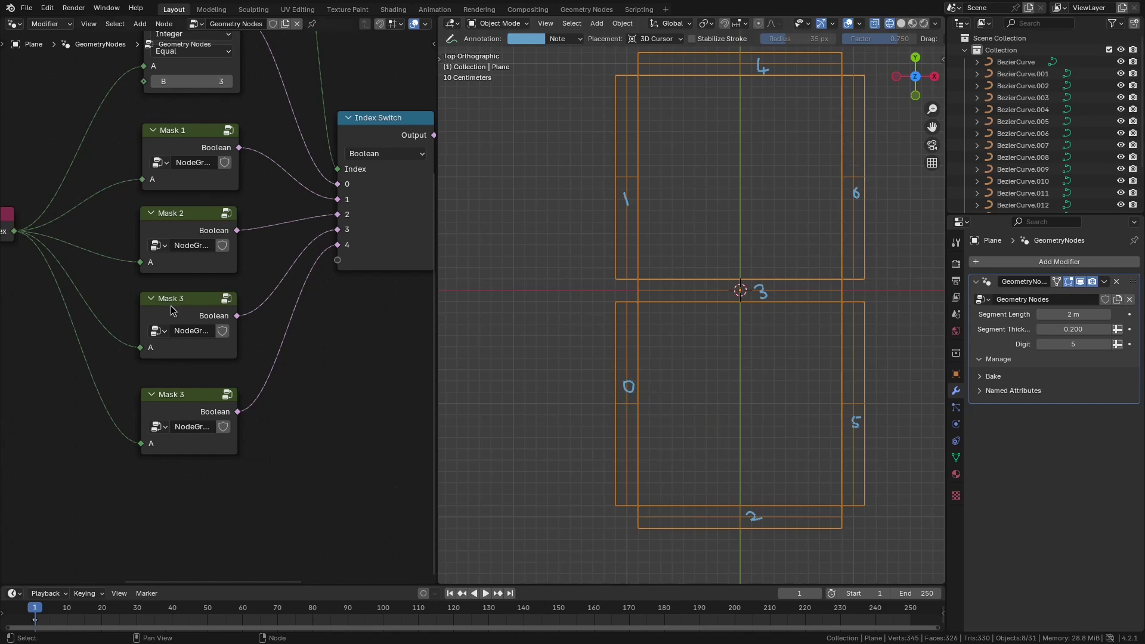
# Duplicate the Mask 3 group to the end of the column, labelling the existing second copy Mask 4 and the new one Mask 5
pyautogui.click(171, 312)
pyautogui.hotkey('shift', 'd')
pyautogui.click(167, 503)
pyautogui.click(184, 406)
pyautogui.press('F2')
pyautogui.write('Mask 4')
pyautogui.click(182, 502)
pyautogui.press('F2')
pyautogui.write('Mask 5')
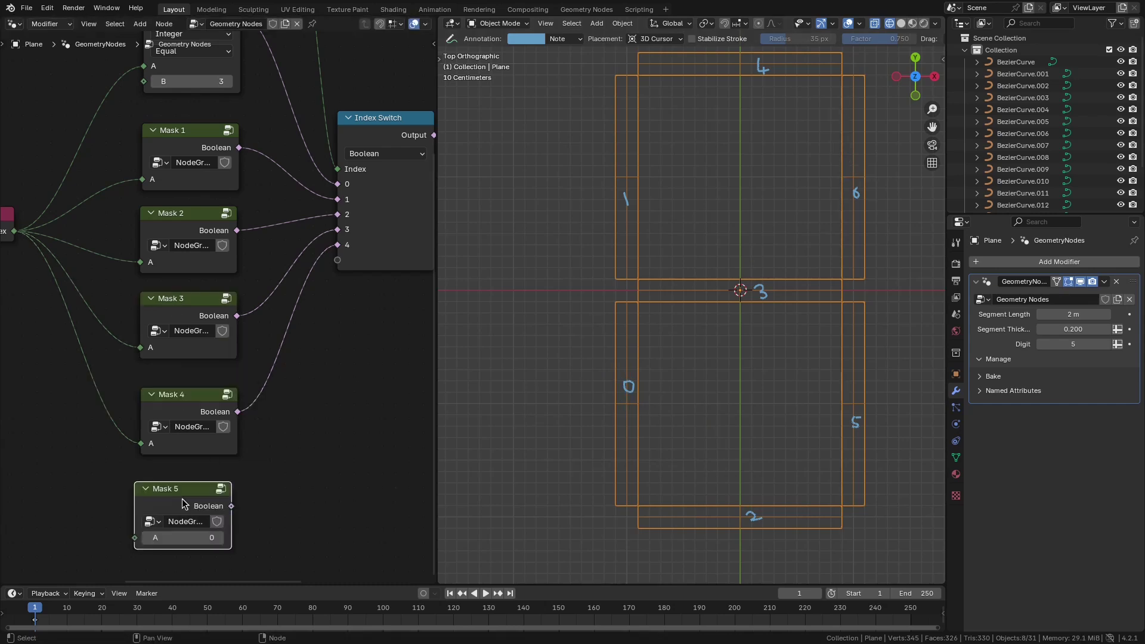
pyautogui.press('Return')
# Inside the Mask 5 group, set the first comparison value to 6
pyautogui.press('Tab')
pyautogui.click(138, 340)
pyautogui.write('6')
pyautogui.press('Return')
pyautogui.press('Tab')
# Connect the Mask 5 group between Index and input 5 of the Index Switch
pyautogui.moveTo(138, 340); pyautogui.dragTo(156, 293, button='middle')
pyautogui.moveTo(32, 184); pyautogui.dragTo(153, 491)
pyautogui.moveTo(250, 459); pyautogui.dragTo(358, 214)
# Move the mask nodes closer together into a compact column
pyautogui.scroll(-3, 259, 253)
pyautogui.moveTo(216, 183); pyautogui.dragTo(214, 169)
pyautogui.moveTo(211, 232); pyautogui.dragTo(210, 210)
pyautogui.moveTo(209, 282); pyautogui.dragTo(207, 252)
pyautogui.moveTo(208, 337); pyautogui.dragTo(205, 294)
pyautogui.moveTo(207, 391); pyautogui.dragTo(206, 336)
# Set Digit to 6, and cross segment 6 with annotation strokes before undoing them
pyautogui.click(1106, 344)
pyautogui.moveTo(827, 179); pyautogui.dragTo(904, 216)
pyautogui.moveTo(886, 174); pyautogui.dragTo(818, 242)
pyautogui.hotkey('ctrl', 'z')
pyautogui.hotkey('ctrl', 'z')
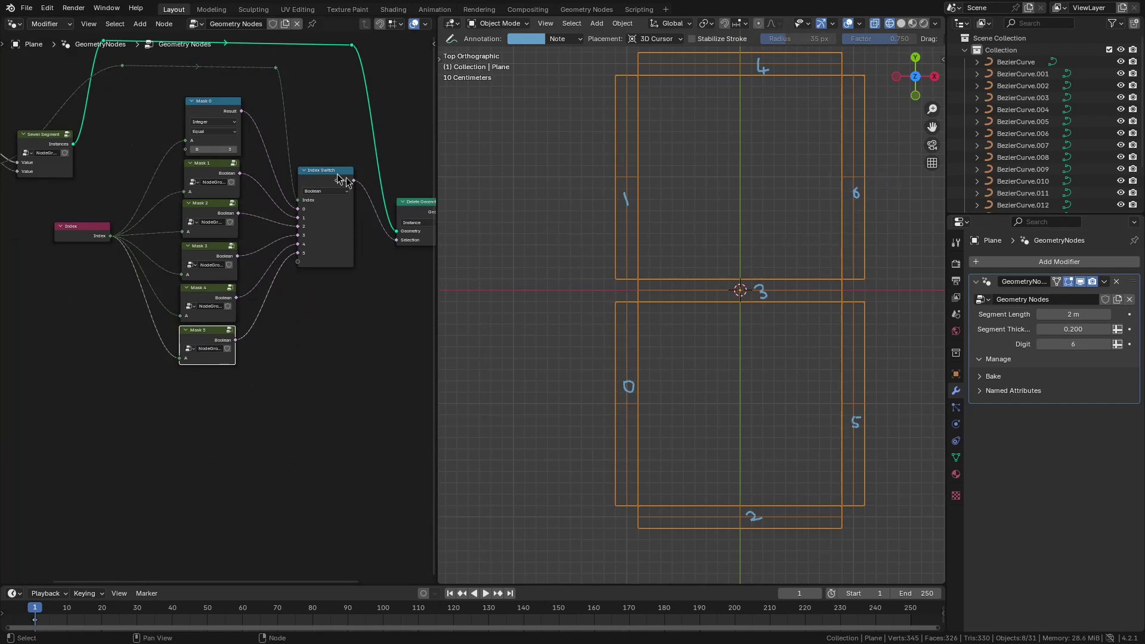
# Duplicate the Mask 0 comparison below Mask 5, label it Mask 6 and set its B value to 6
pyautogui.scroll(2, 216, 130)
pyautogui.moveTo(210, 72); pyautogui.dragTo(220, 109, button='middle')
pyautogui.click(216, 93)
pyautogui.hotkey('shift', 'd')
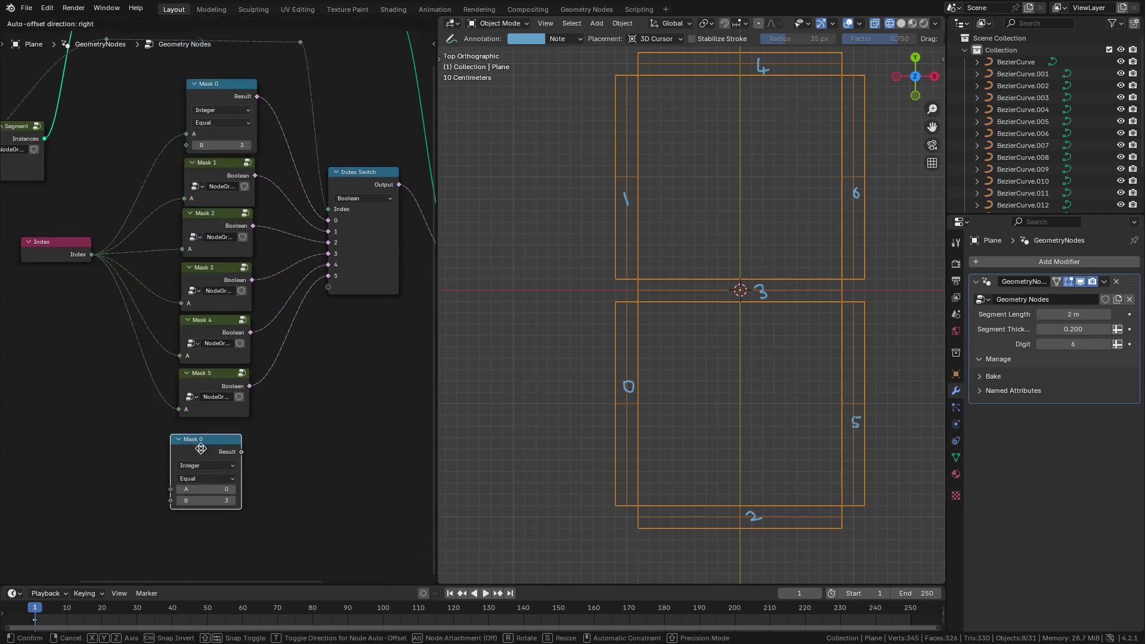
pyautogui.click(205, 444)
pyautogui.press('F2')
pyautogui.click(204, 443)
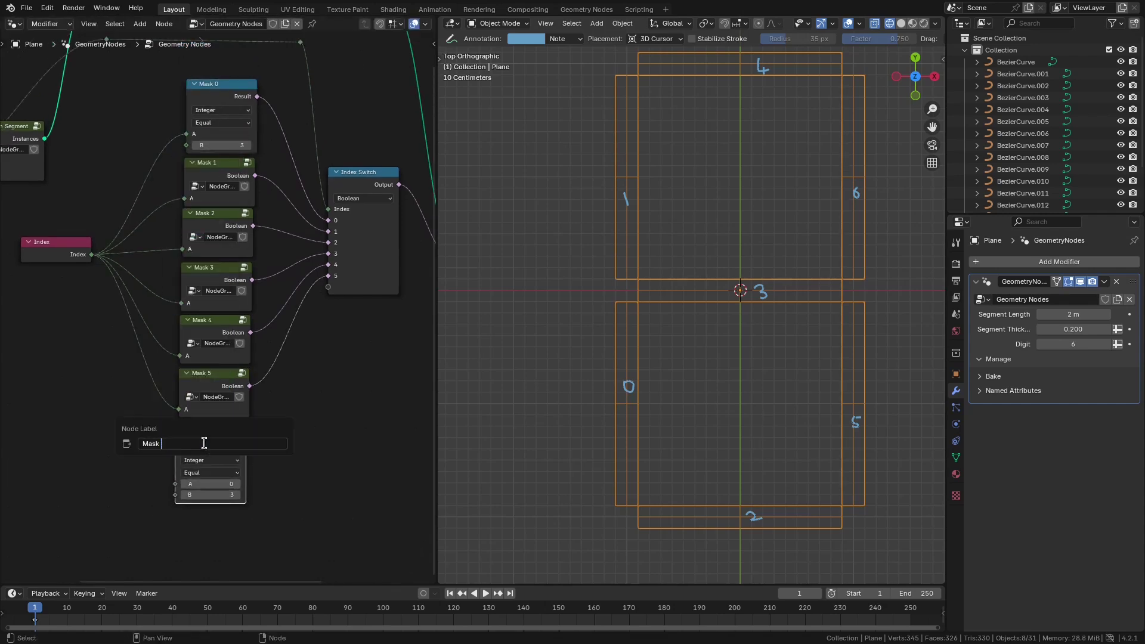
pyautogui.write('6')
pyautogui.press('Return')
pyautogui.click(211, 491)
# Connect Mask 6 between Index and input 6 of the Index Switch, and set Digit to 7
pyautogui.moveTo(92, 255); pyautogui.dragTo(174, 484)
pyautogui.moveTo(246, 446); pyautogui.dragTo(328, 287)
pyautogui.click(1106, 345)
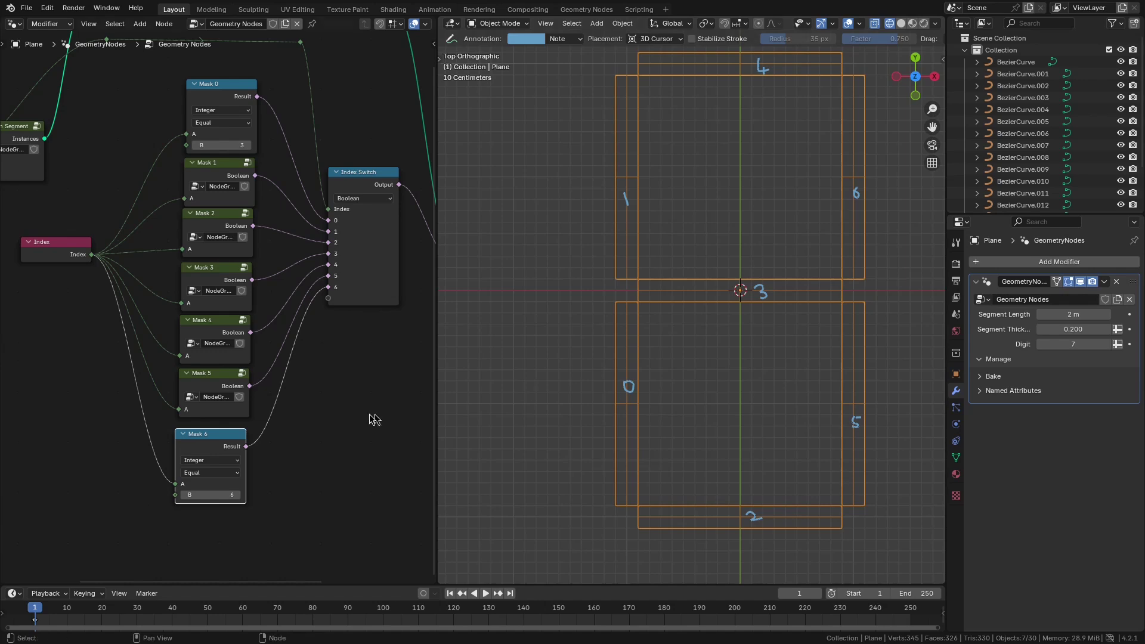
# Duplicate the Mask 4 group below Mask 6 and label the copy Mask 7
pyautogui.click(199, 328)
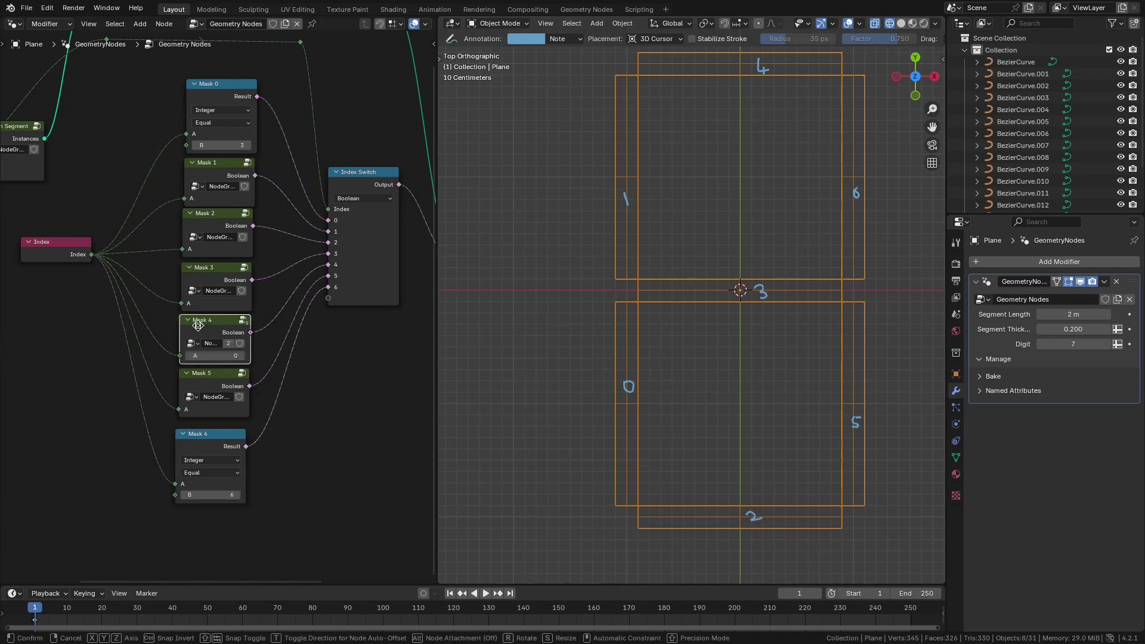
pyautogui.hotkey('shift', 'd')
pyautogui.click(221, 547)
pyautogui.press('F2')
pyautogui.click(210, 525)
pyautogui.write('7')
pyautogui.press('Return')
# Inside the Mask 7 group, set the second comparison value to 6 and the third to 5
pyautogui.press('Tab')
pyautogui.moveTo(197, 393); pyautogui.dragTo(223, 385, button='middle')
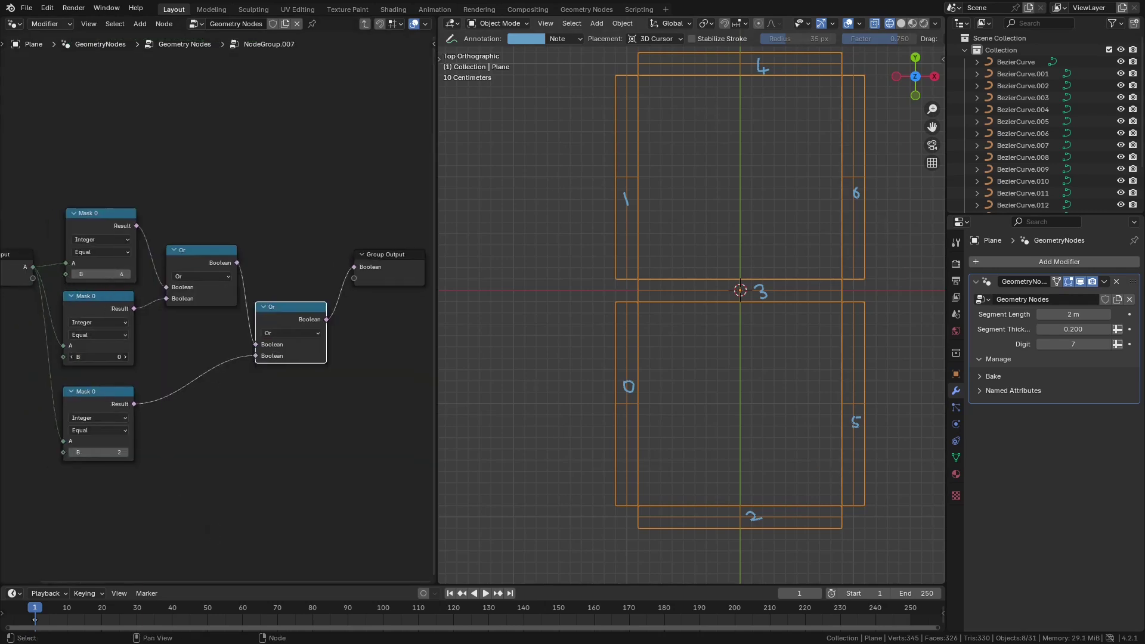
pyautogui.press('Return')
pyautogui.click(108, 449)
pyautogui.write('5')
pyautogui.press('Return')
# Insert a Boolean Math Not node between the second Or node and the Group Output of the Mask 7 group
pyautogui.moveTo(239, 364); pyautogui.dragTo(75, 369, button='middle')
pyautogui.moveTo(213, 265); pyautogui.dragTo(336, 260)
pyautogui.click(132, 326)
pyautogui.moveTo(162, 325); pyautogui.dragTo(219, 349)
pyautogui.write('not')
pyautogui.press('Return')
pyautogui.click(223, 351)
pyautogui.moveTo(288, 354); pyautogui.dragTo(314, 268)
pyautogui.moveTo(237, 362); pyautogui.dragTo(357, 390, button='middle')
pyautogui.press('Tab')
# Connect the Mask 7 group between Index and input 7 of the Index Switch
pyautogui.scroll(2, 256, 455)
pyautogui.moveTo(256, 455); pyautogui.dragTo(267, 367, button='middle')
pyautogui.moveTo(174, 461); pyautogui.dragTo(32, 214)
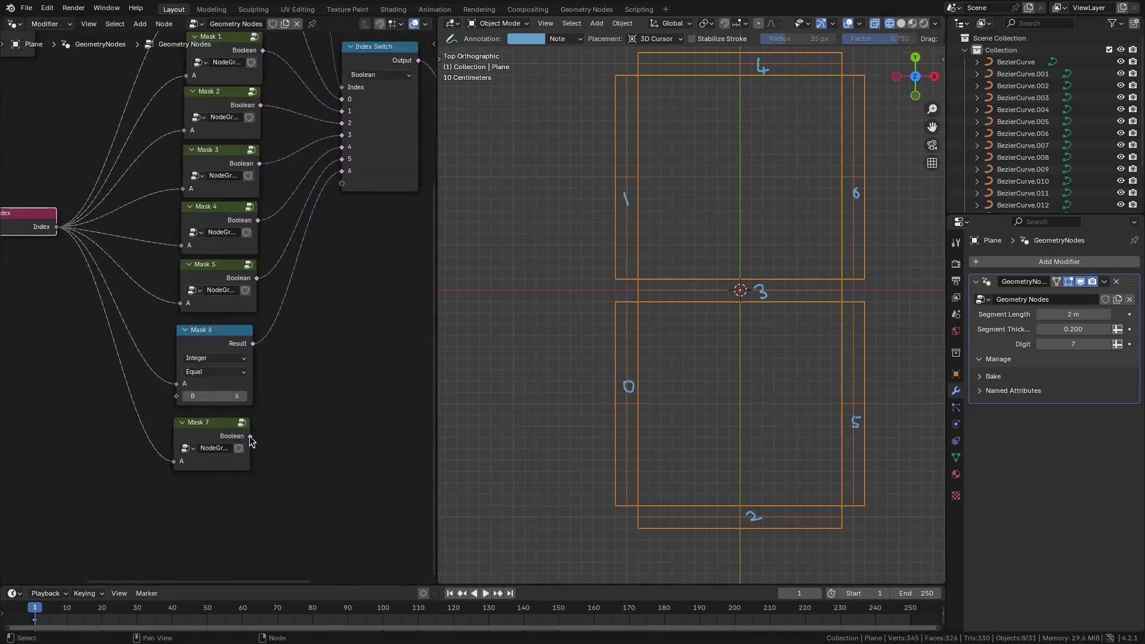
pyautogui.moveTo(251, 436); pyautogui.dragTo(342, 183)
# Add an unchecked Boolean input node below Mask 7, connect it to Index Switch input 8, and set Digit to 8
pyautogui.keyDown('shift'); pyautogui.scroll(-3, 338, 355); pyautogui.keyUp('shift')
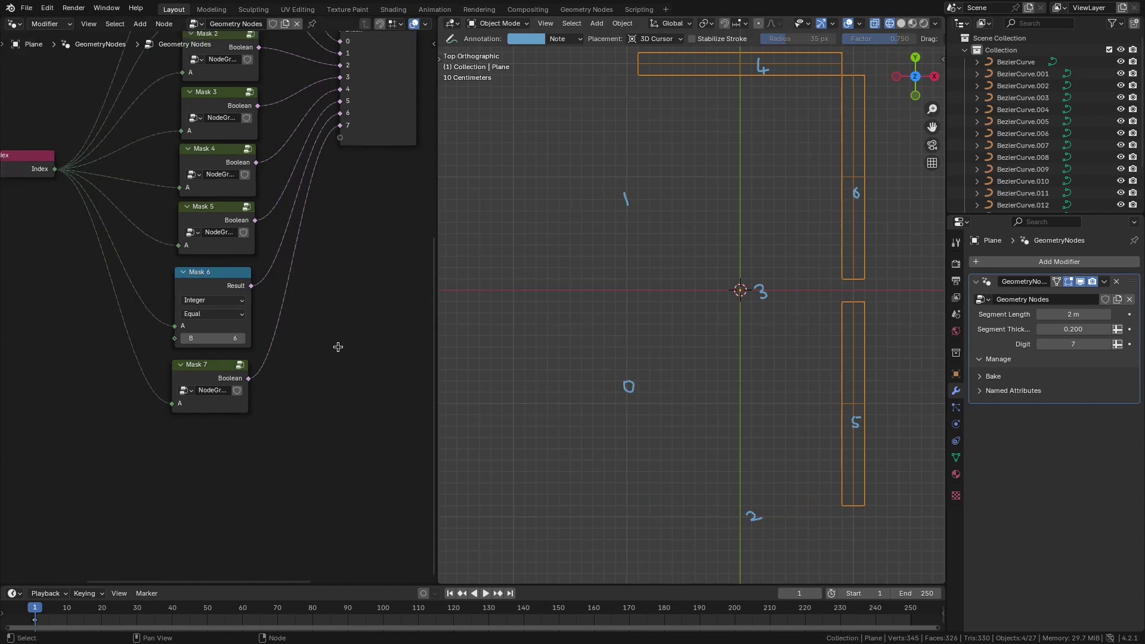
pyautogui.hotkey('shift', 'a')
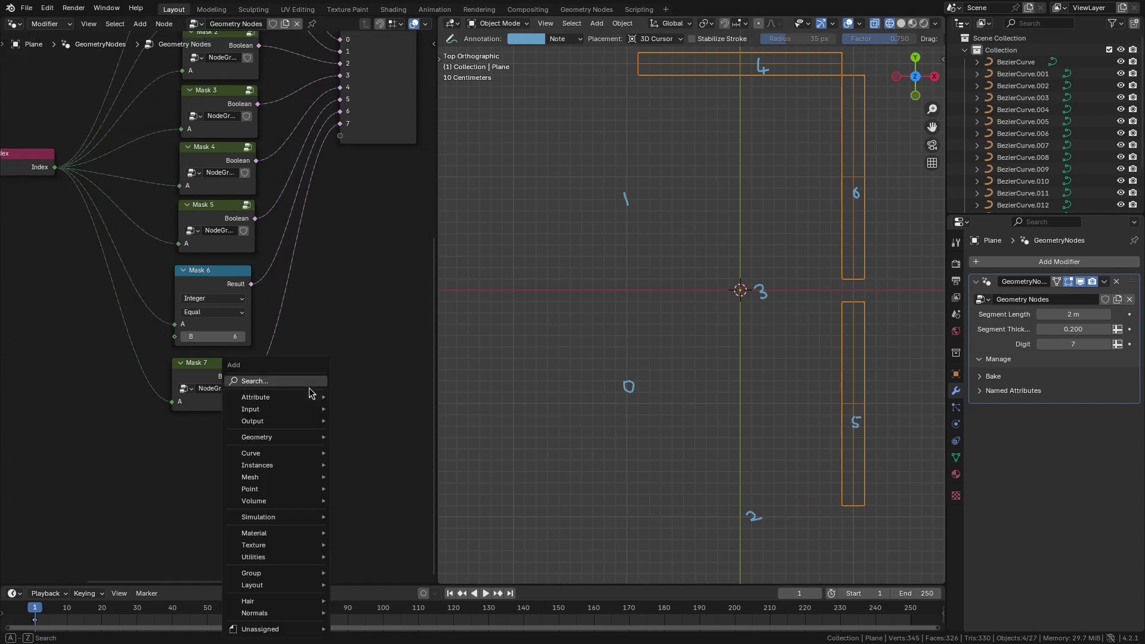
pyautogui.click(308, 383)
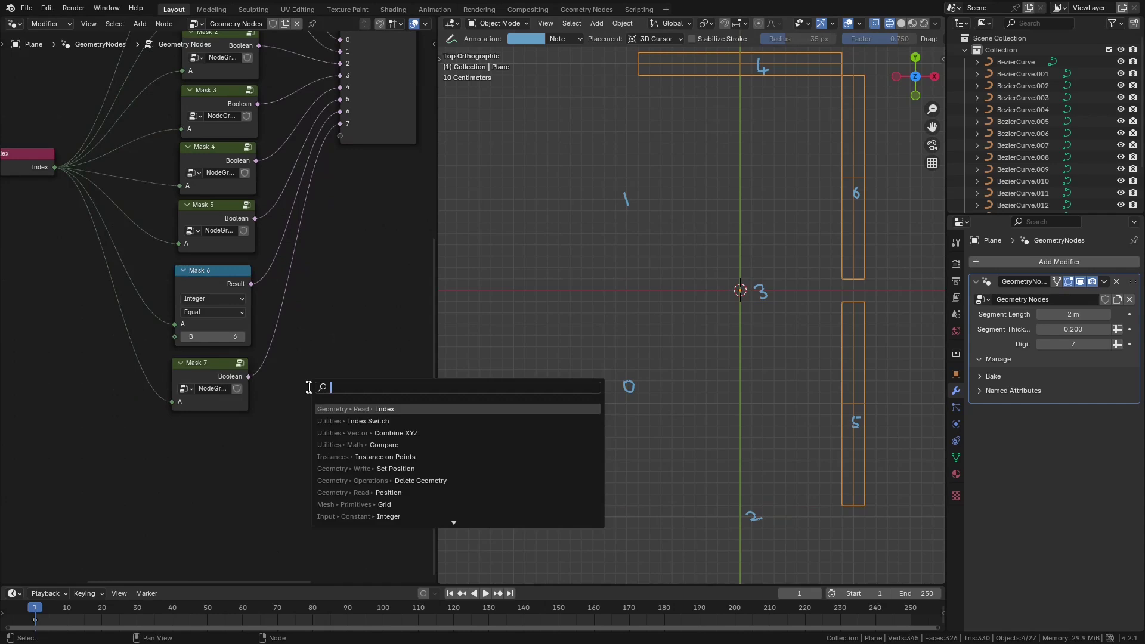
pyautogui.write('bool')
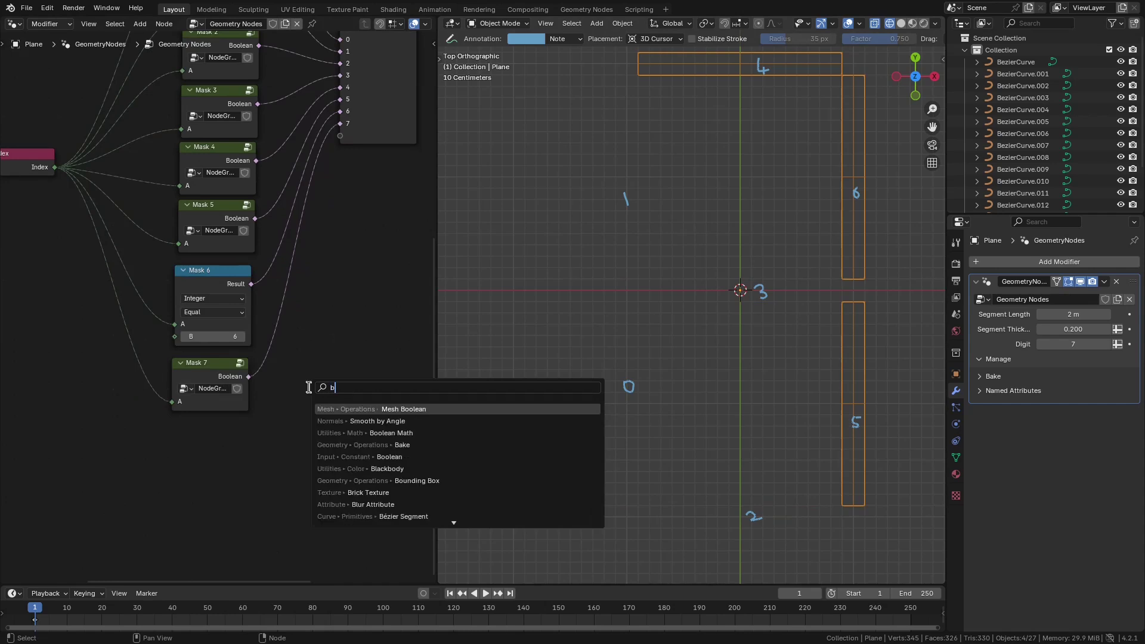
pyautogui.press('Return')
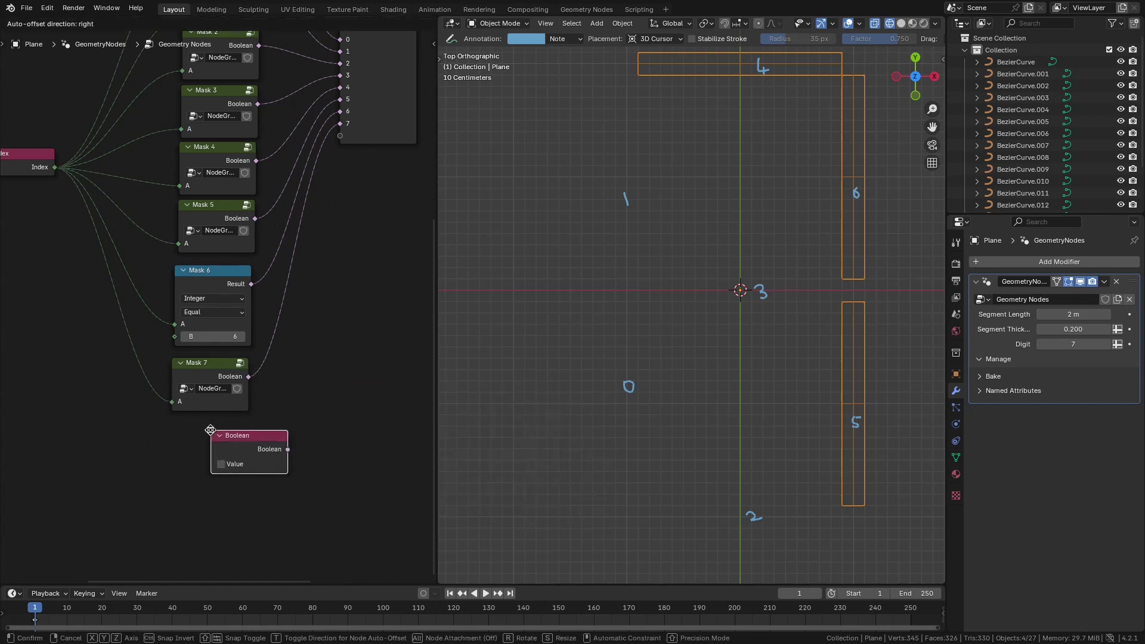
pyautogui.click(195, 447)
pyautogui.moveTo(248, 445); pyautogui.dragTo(340, 145)
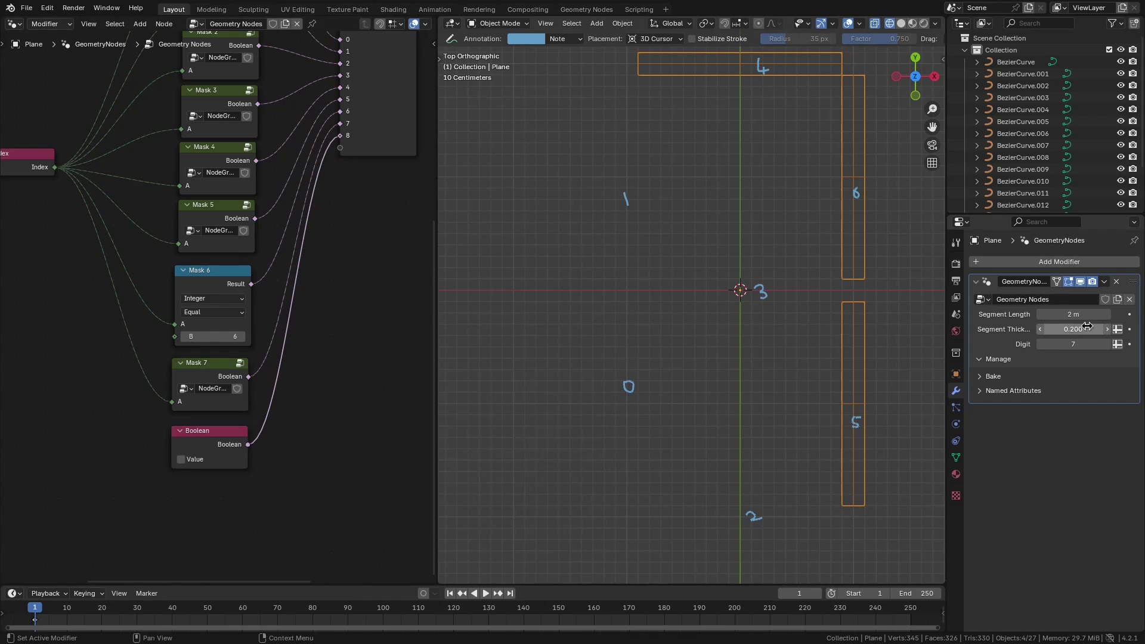
pyautogui.click(1107, 344)
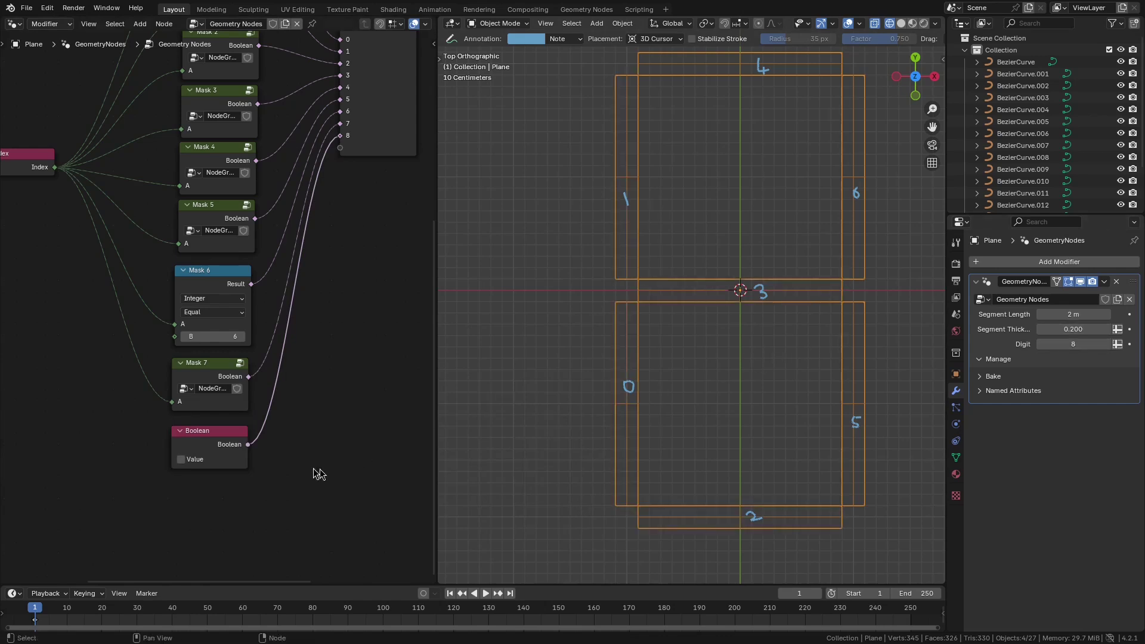
# Label the Boolean input node Mask 8
pyautogui.click(48, 164)
pyautogui.click(197, 431)
pyautogui.press('F2')
pyautogui.write('Mask 8')
pyautogui.press('Return')
# Cross out segment 0 with annotation strokes in the viewport and undo them
pyautogui.moveTo(195, 436); pyautogui.dragTo(201, 355, button='middle')
pyautogui.moveTo(603, 400); pyautogui.dragTo(650, 417)
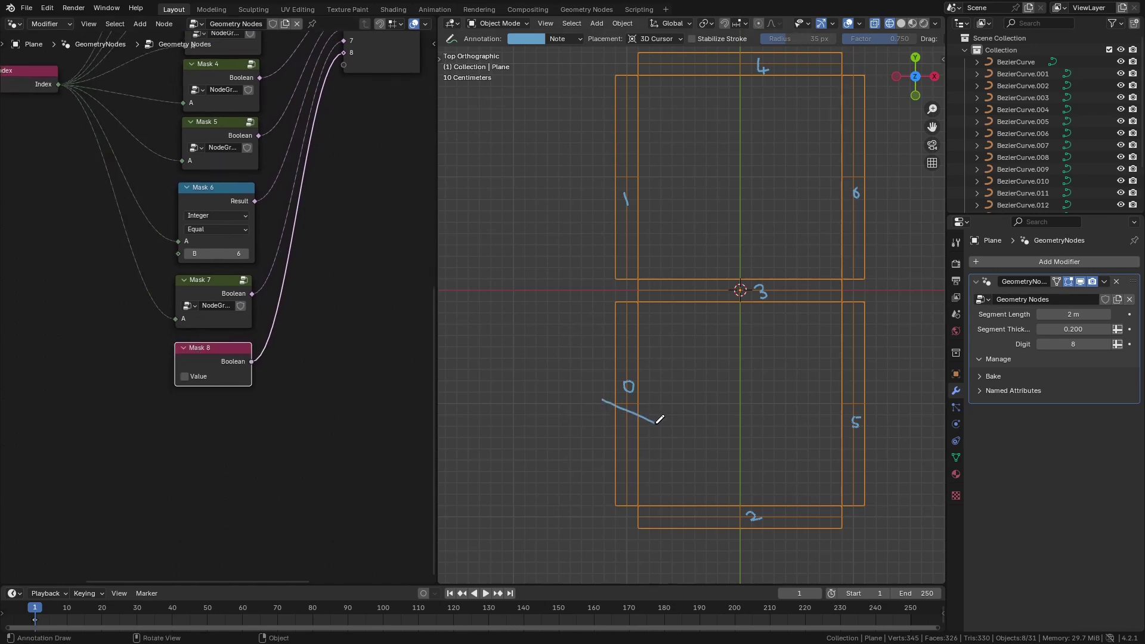
pyautogui.hotkey('ctrl', 'z')
pyautogui.hotkey('ctrl', 'z')
# Duplicate the Mask 6 comparison below Mask 8, label it Mask 9 and set its B value to 0
pyautogui.click(210, 192)
pyautogui.hotkey('shift', 'd')
pyautogui.click(204, 421)
pyautogui.press('F2')
pyautogui.press('Return')
# Connect Mask 9 between Index and input 9 of the Index Switch, and set Digit to 9
pyautogui.moveTo(58, 84); pyautogui.dragTo(173, 465)
pyautogui.scroll(-3, 173, 465)
pyautogui.moveTo(345, 85); pyautogui.dragTo(358, 172)
pyautogui.moveTo(242, 401); pyautogui.dragTo(329, 203)
pyautogui.moveTo(1106, 349); pyautogui.dragTo(1040, 349)
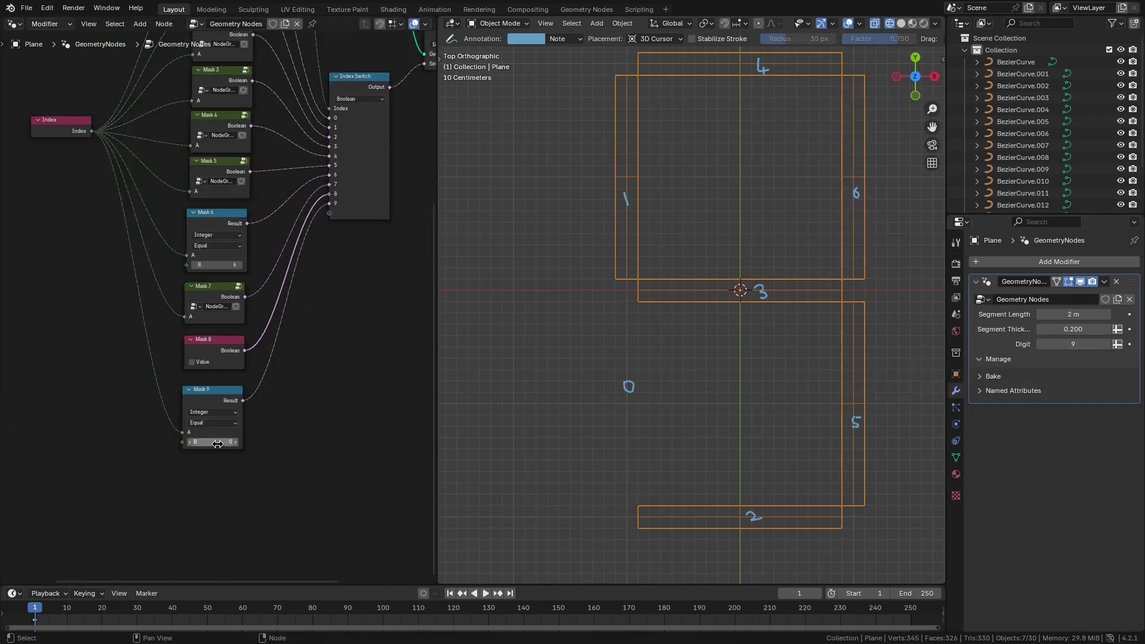
# Check every digit shape by stepping Digit down to 0 and back up to 9
pyautogui.click(1038, 344)
pyautogui.click(1038, 344)
pyautogui.click(1039, 344)
pyautogui.click(1039, 345)
pyautogui.click(1038, 344)
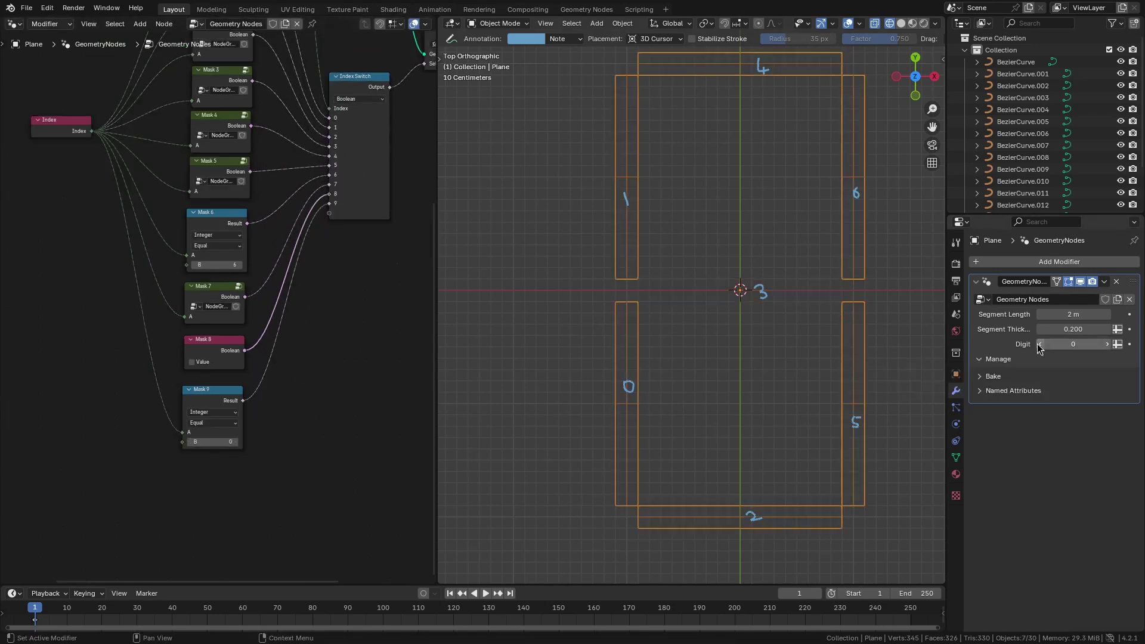
pyautogui.click(1107, 345)
pyautogui.click(1108, 344)
pyautogui.click(1107, 345)
pyautogui.click(1107, 344)
pyautogui.click(1108, 345)
pyautogui.click(1107, 345)
pyautogui.click(1117, 344)
pyautogui.click(1117, 345)
pyautogui.click(1117, 345)
# Switch the viewport to solid shading and step Digit from 9 down to 0
pyautogui.click(901, 23)
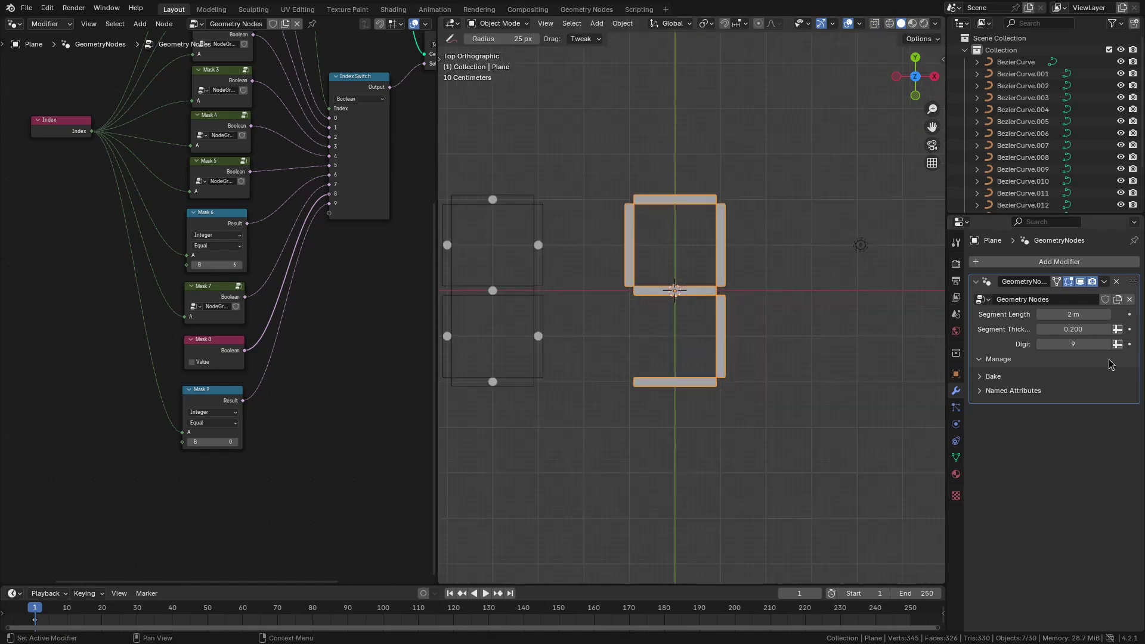
pyautogui.scroll(-8, 220, 423)
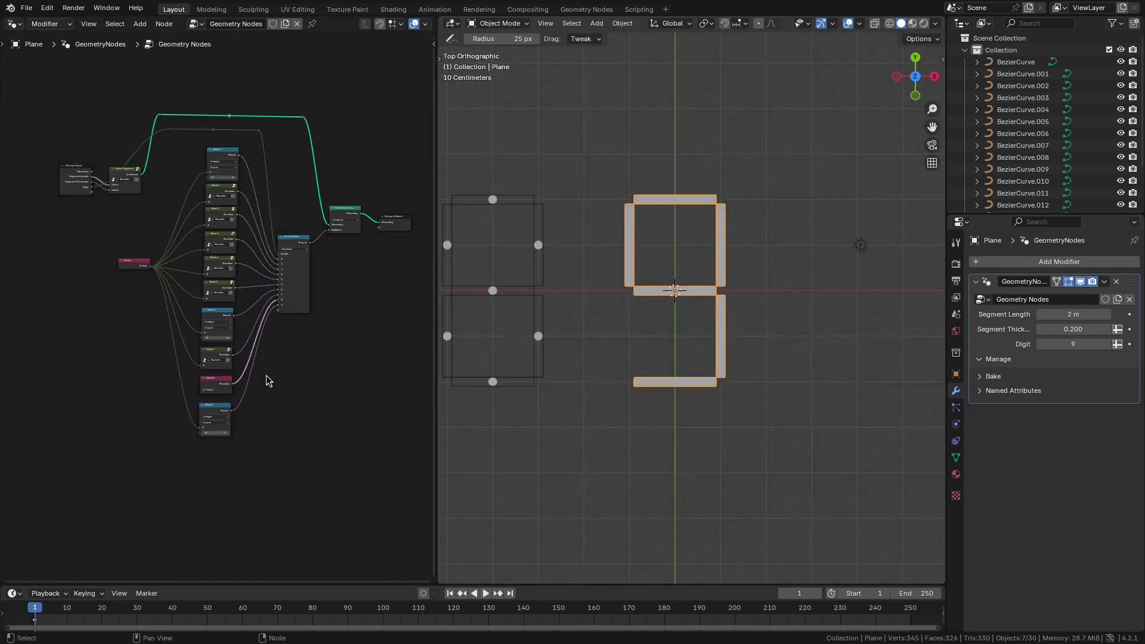
pyautogui.click(1044, 350)
pyautogui.click(1044, 349)
pyautogui.click(1041, 344)
pyautogui.click(1041, 344)
pyautogui.click(1041, 344)
pyautogui.click(1041, 344)
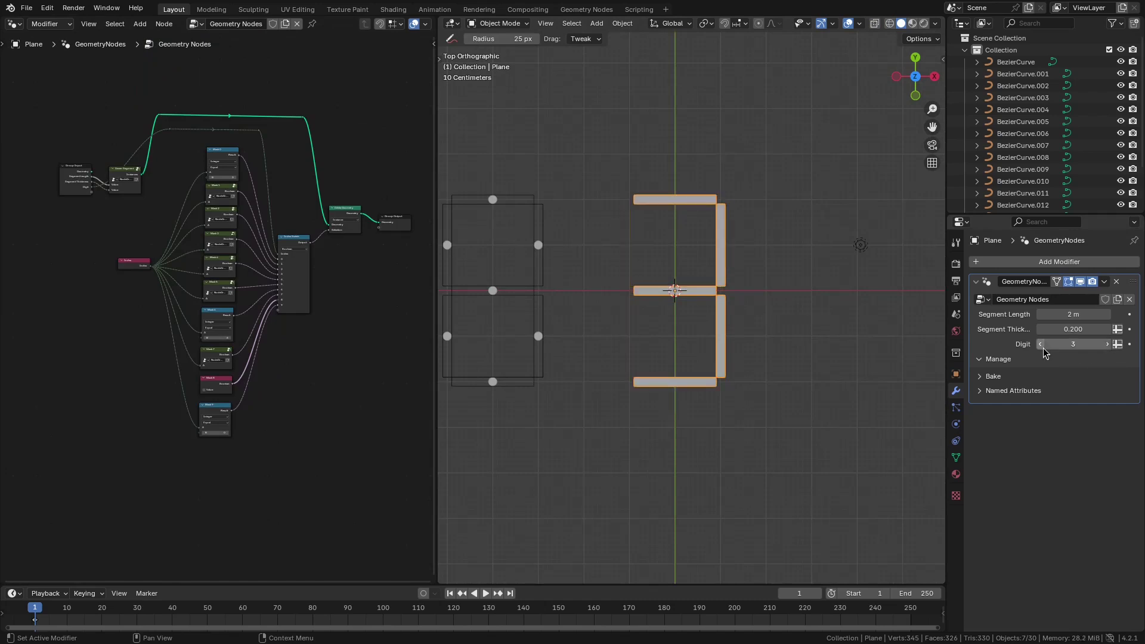
pyautogui.click(1043, 348)
pyautogui.click(1043, 348)
pyautogui.click(1043, 348)
# Step Digit up through the values again and back down to 0 to review the solid digit shapes
pyautogui.click(1107, 346)
pyautogui.click(1107, 346)
pyautogui.click(1107, 347)
pyautogui.moveTo(1044, 352)
pyautogui.mouseDown()
pyautogui.moveTo(1079, 352)
pyautogui.moveTo(1039, 347)
pyautogui.mouseUp()
pyautogui.click(1040, 345)
pyautogui.click(1040, 346)
pyautogui.click(1040, 345)
pyautogui.click(1040, 346)
pyautogui.click(1041, 346)
pyautogui.click(1040, 345)
pyautogui.click(1040, 345)
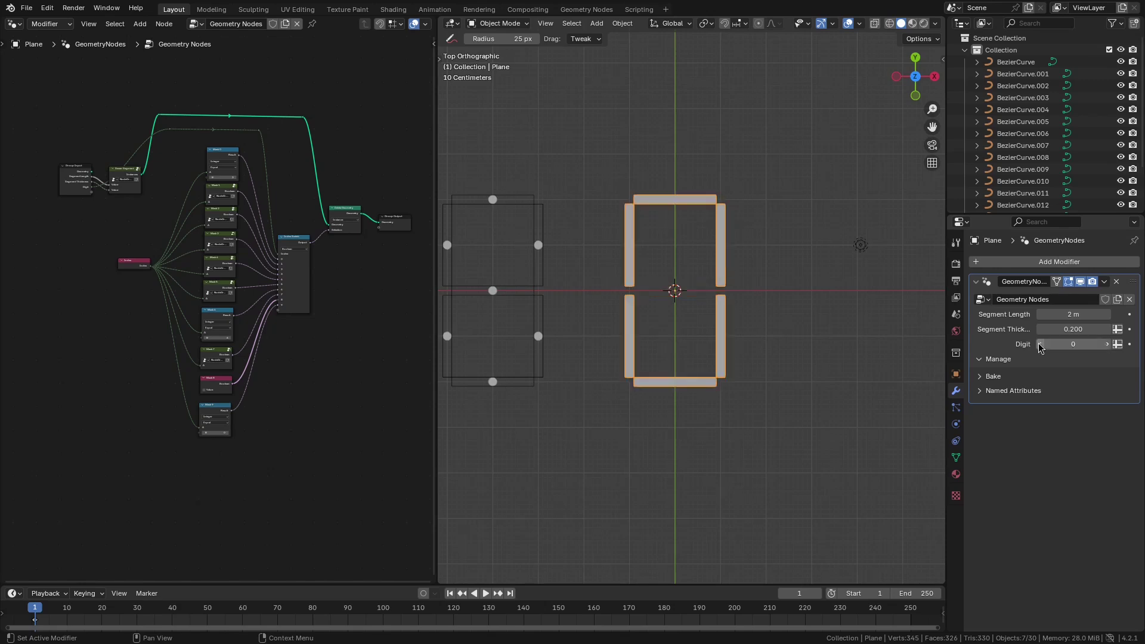